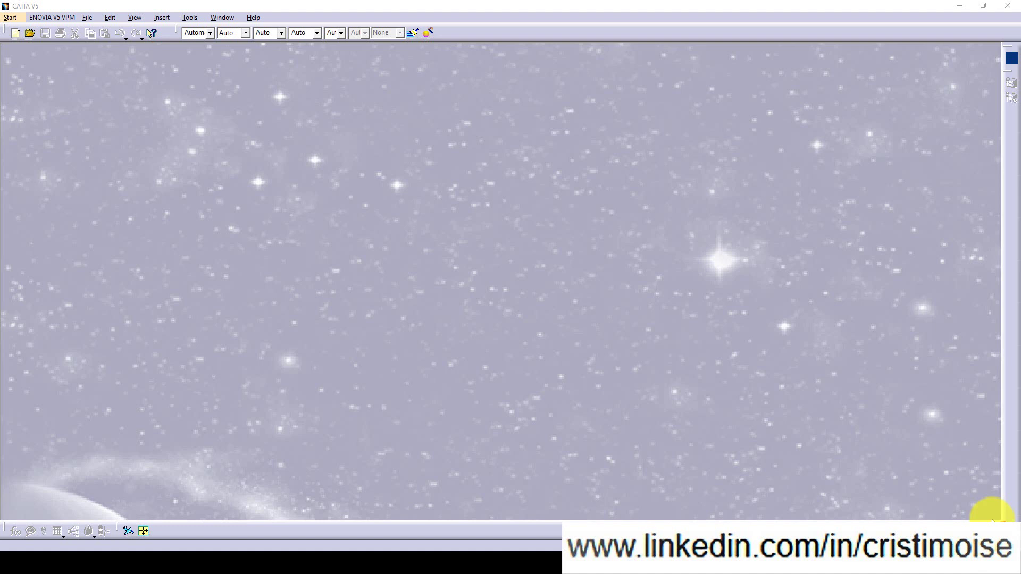
# Open MILL2AX.STEP from the CATIA folder so CATIA converts it
pyautogui.click(575, 160)
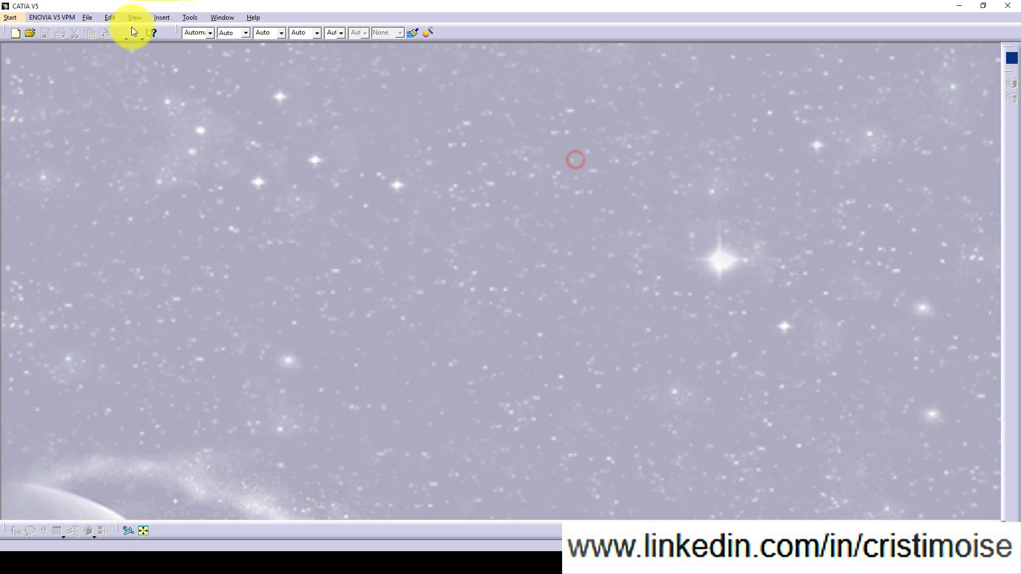
pyautogui.click(87, 17)
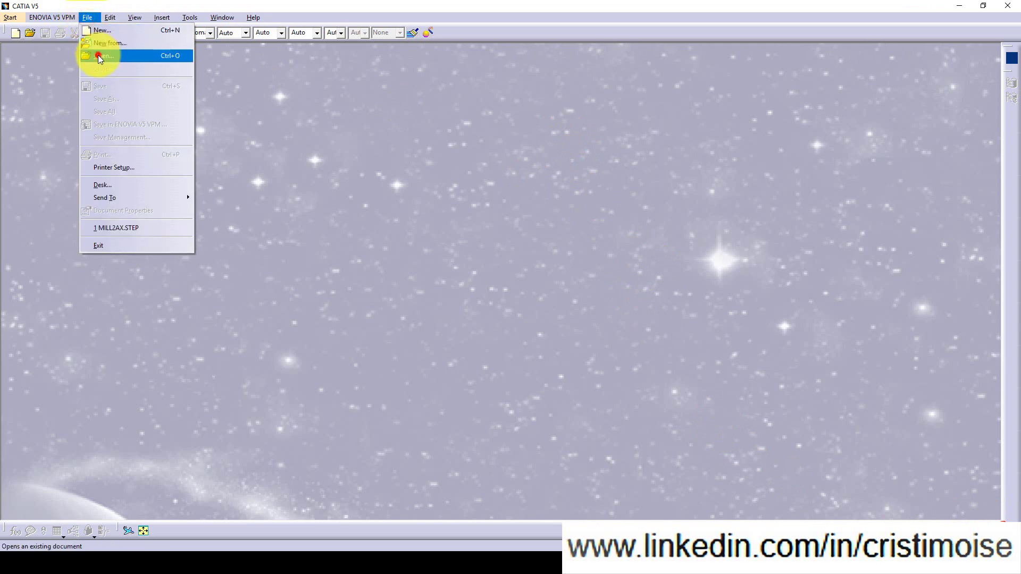
pyautogui.click(98, 55)
pyautogui.click(435, 212)
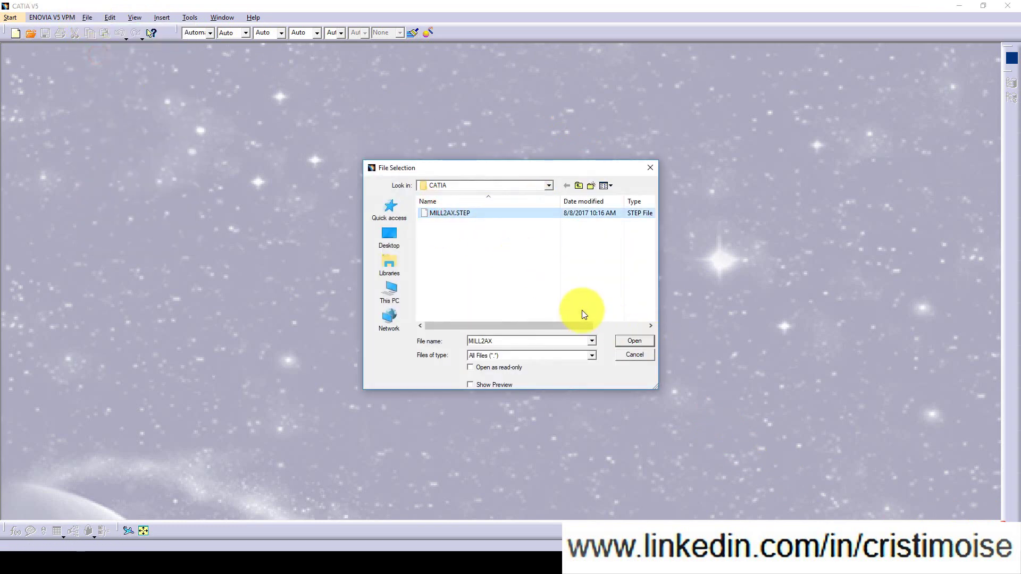
pyautogui.click(479, 355)
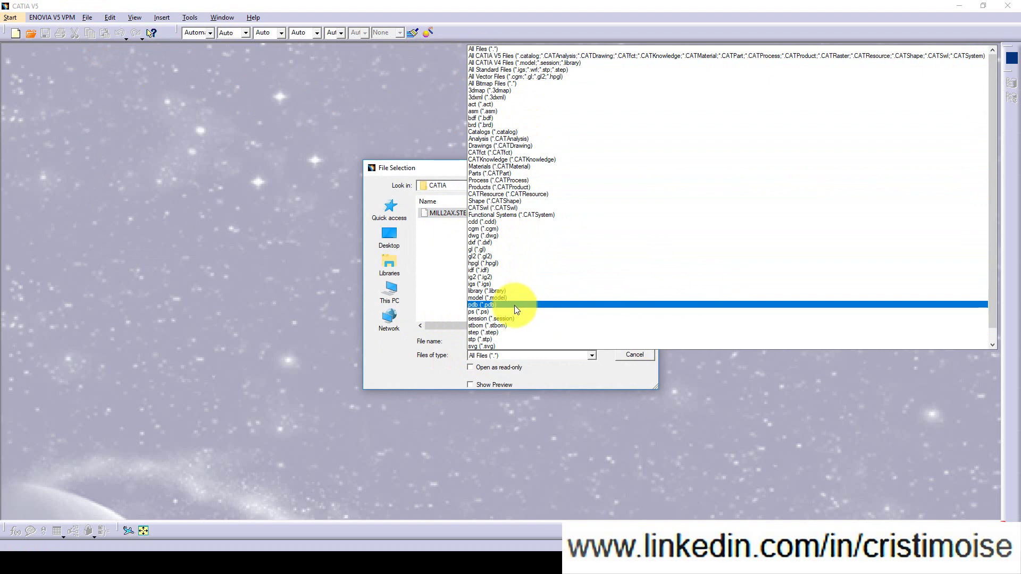
pyautogui.click(442, 306)
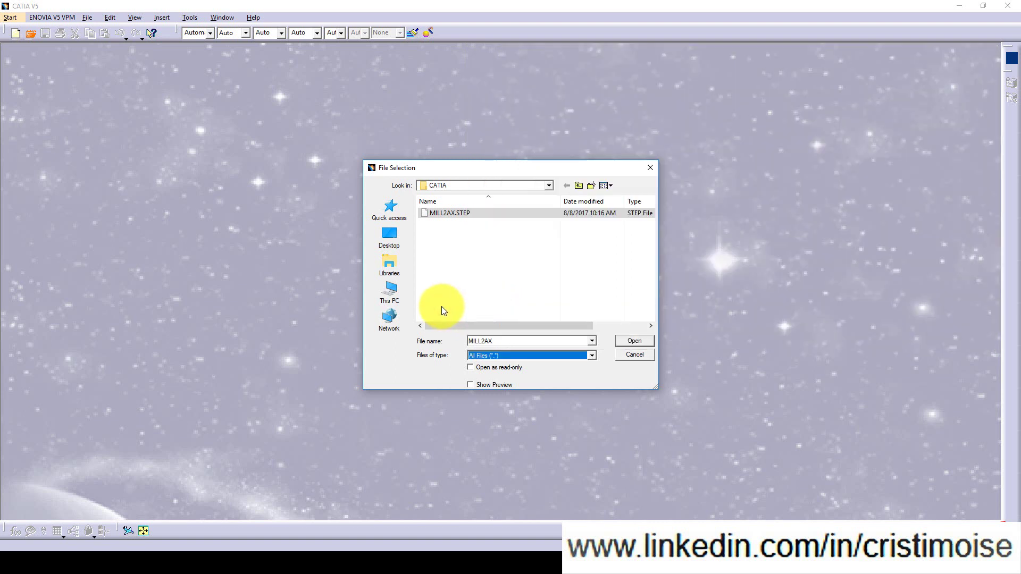
pyautogui.click(458, 217)
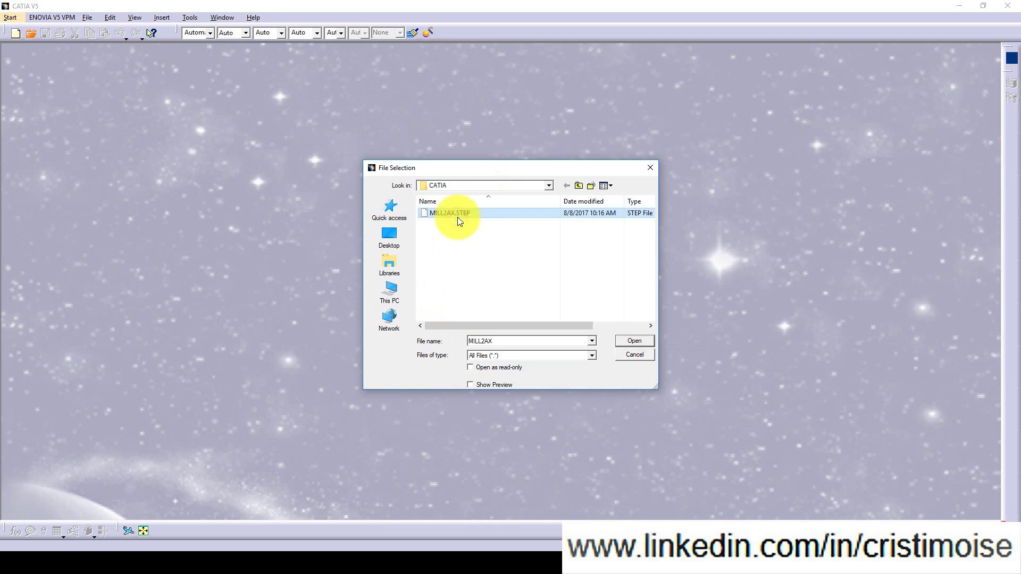
pyautogui.click(641, 340)
# Dismiss the Transfer completed message, then zoom, orbit and pan to inspect the pockets and three bosses
pyautogui.moveTo(600, 301); pyautogui.dragTo(410, 210, button='middle')
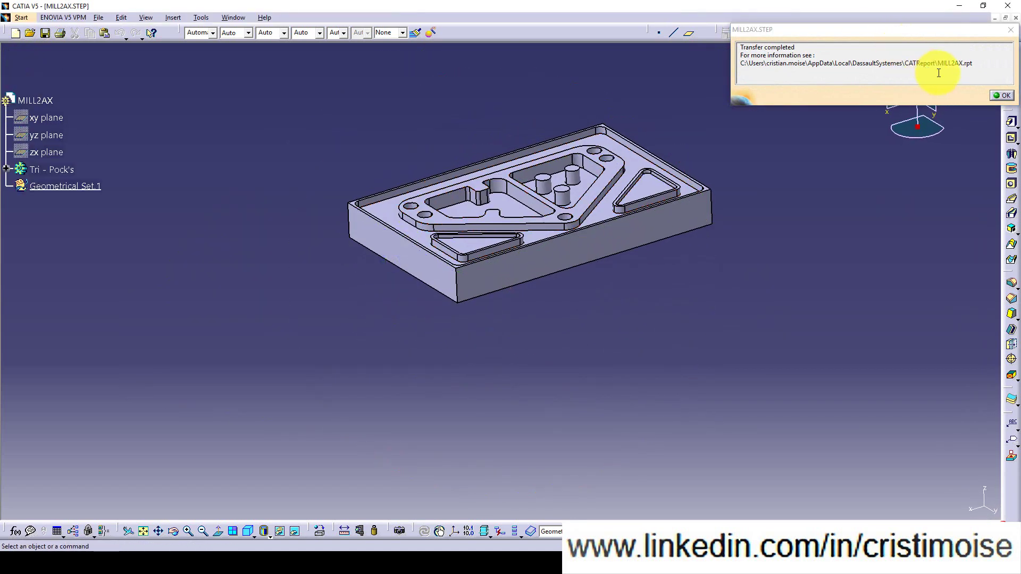
pyautogui.click(1002, 96)
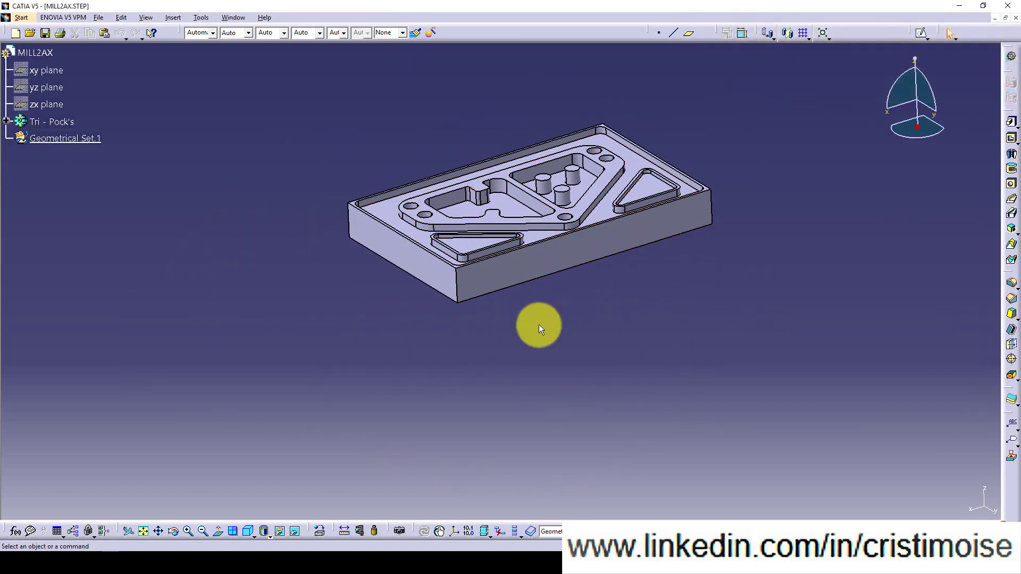
pyautogui.moveTo(539, 327); pyautogui.dragTo(386, 264, button='middle')
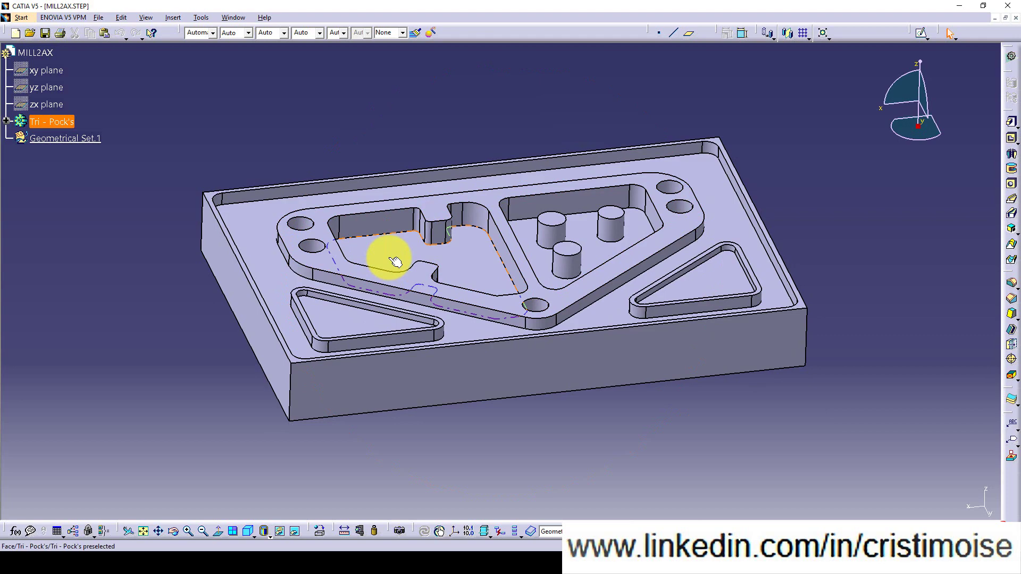
pyautogui.moveTo(503, 320)
pyautogui.mouseDown(button='middle')
pyautogui.moveTo(482, 298)
pyautogui.moveTo(494, 265)
pyautogui.moveTo(525, 303)
pyautogui.moveTo(440, 331)
pyautogui.moveTo(519, 314)
pyautogui.mouseUp(button='middle')
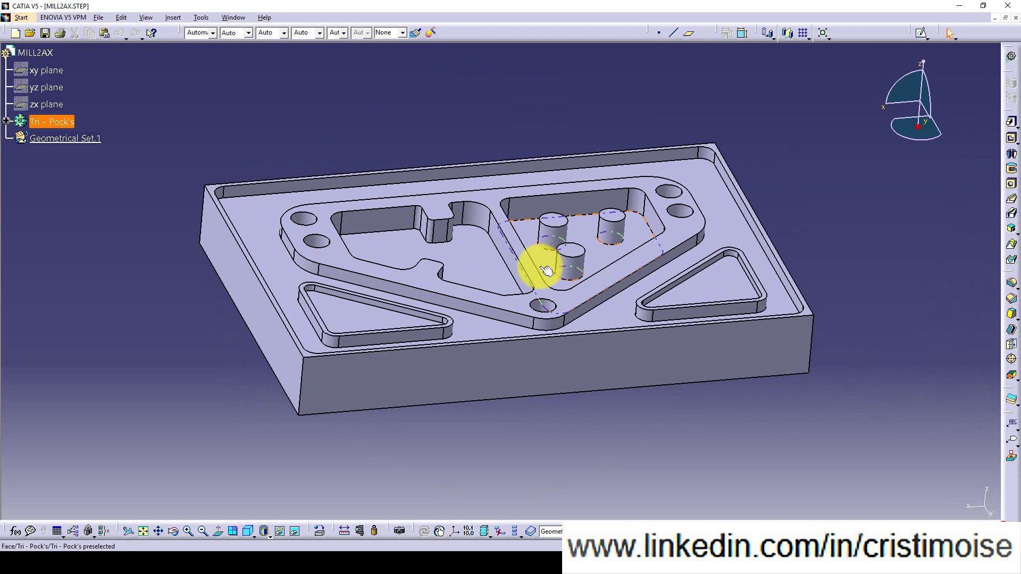
pyautogui.moveTo(489, 319); pyautogui.dragTo(557, 276, button='middle')
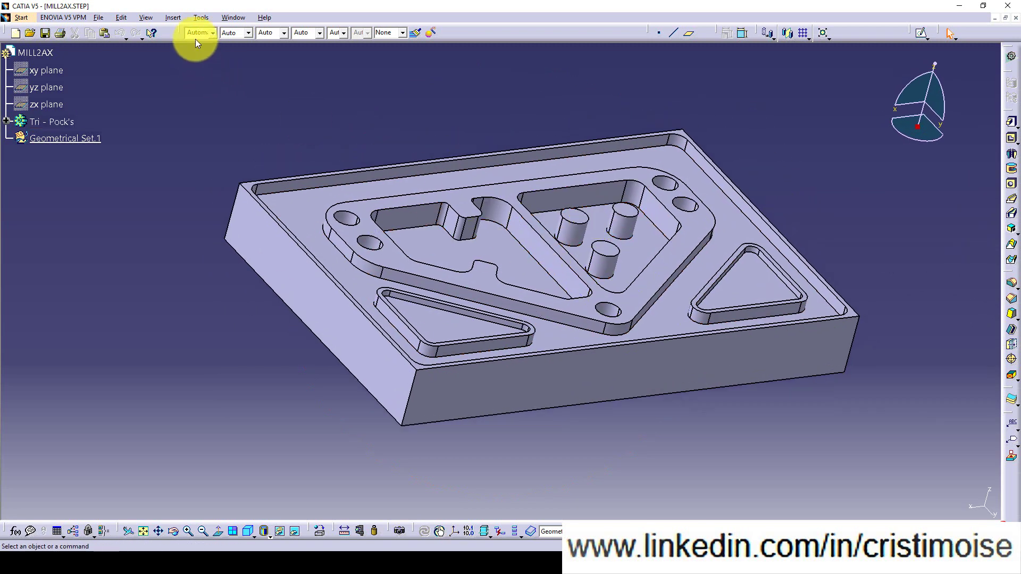
# Insert a new body and create a plane offset 5 mm from the part's top face
pyautogui.click(171, 19)
pyautogui.click(203, 47)
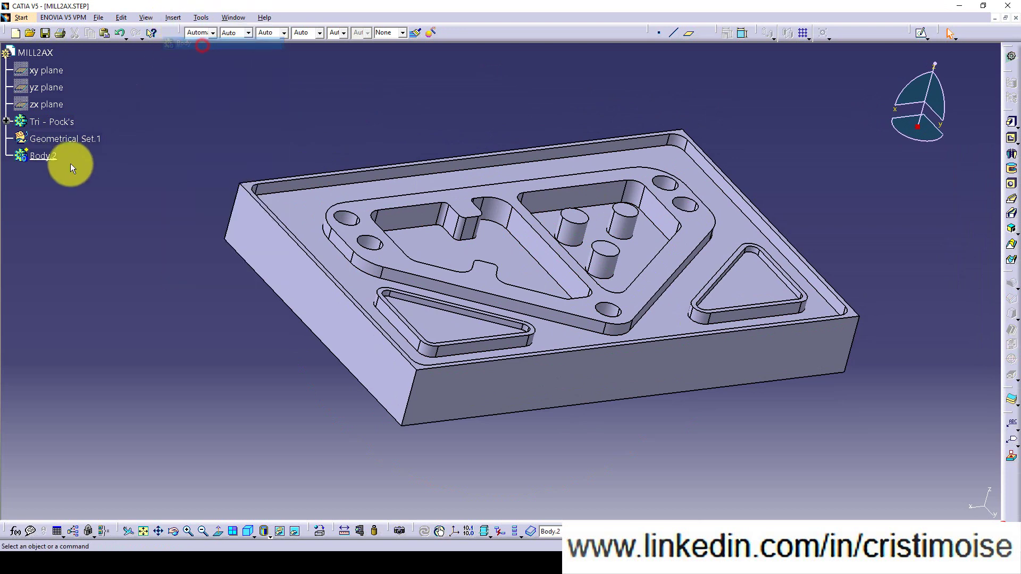
pyautogui.moveTo(482, 207); pyautogui.dragTo(706, 100, button='middle')
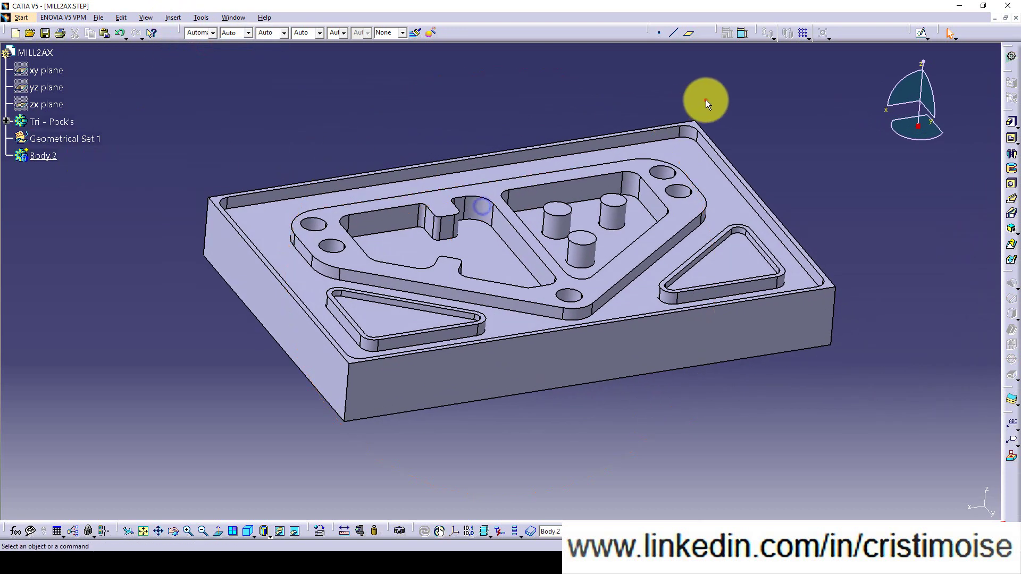
pyautogui.click(689, 33)
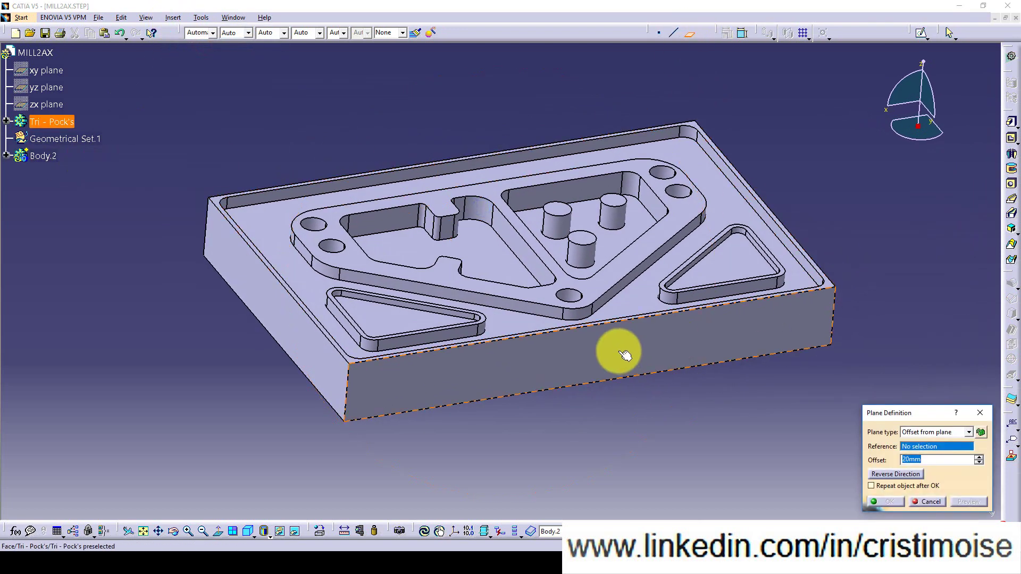
pyautogui.moveTo(615, 349); pyautogui.dragTo(574, 330, button='middle')
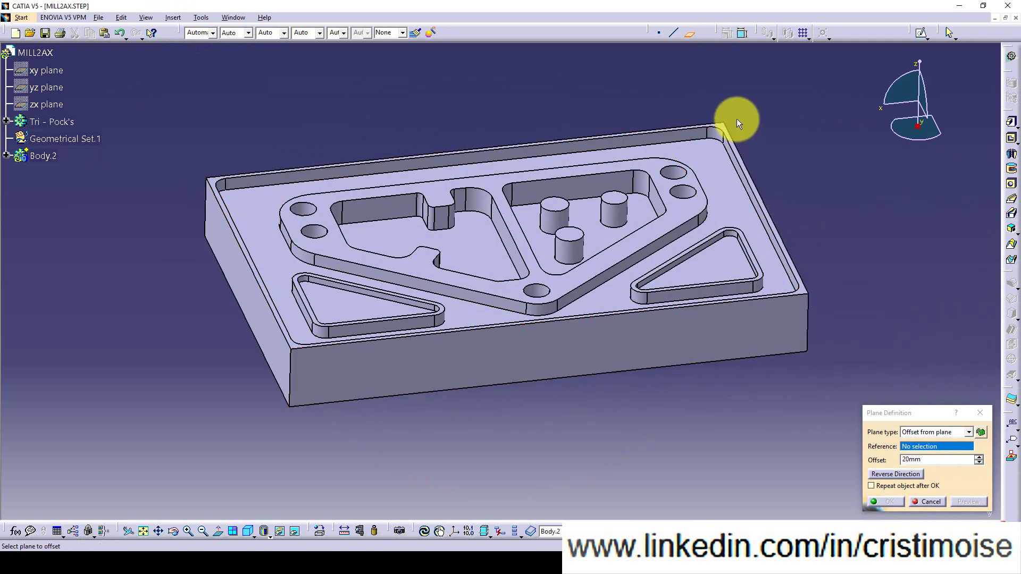
pyautogui.moveTo(563, 290); pyautogui.dragTo(700, 249, button='middle')
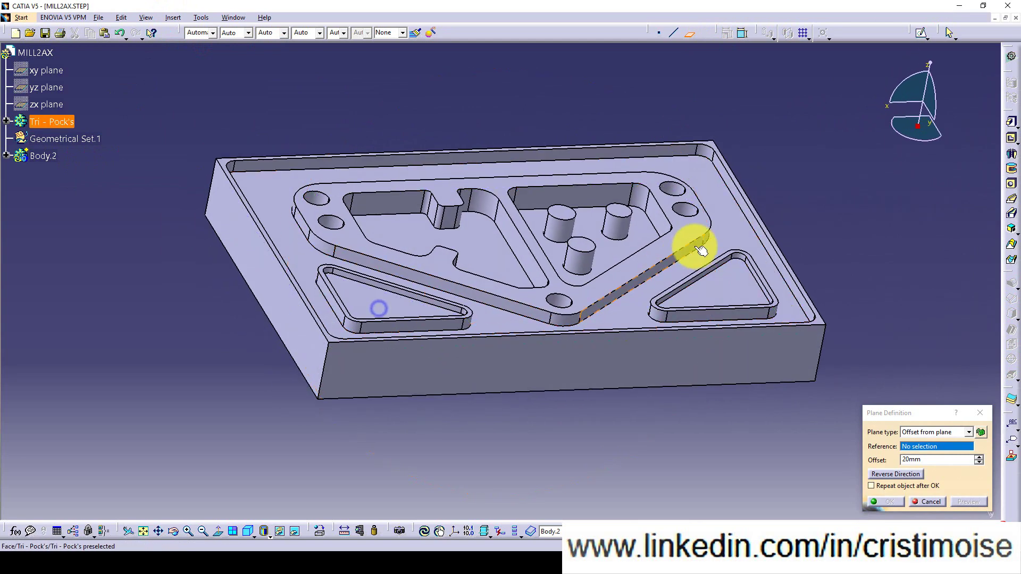
pyautogui.click(719, 147)
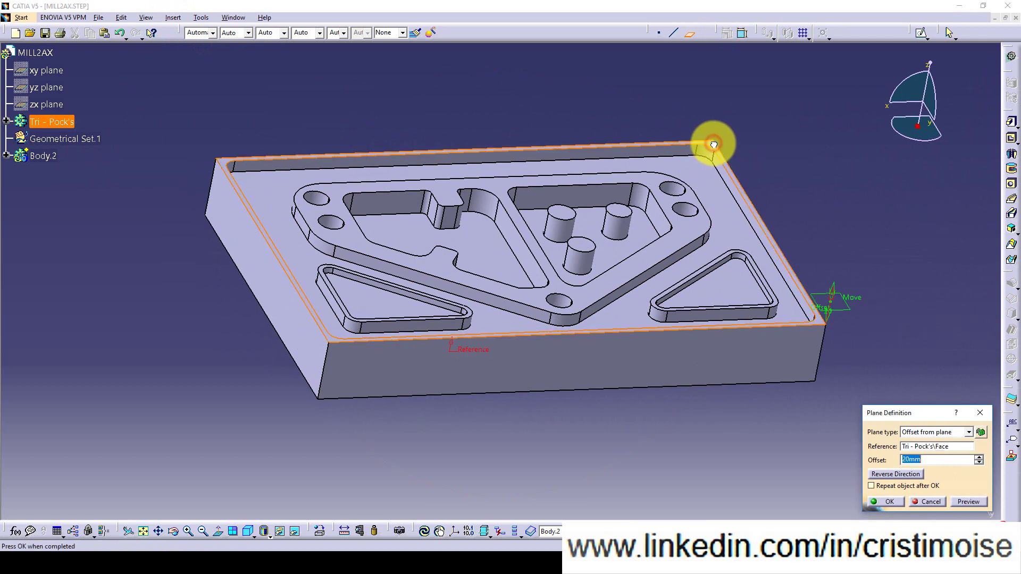
pyautogui.write('5')
pyautogui.click(891, 502)
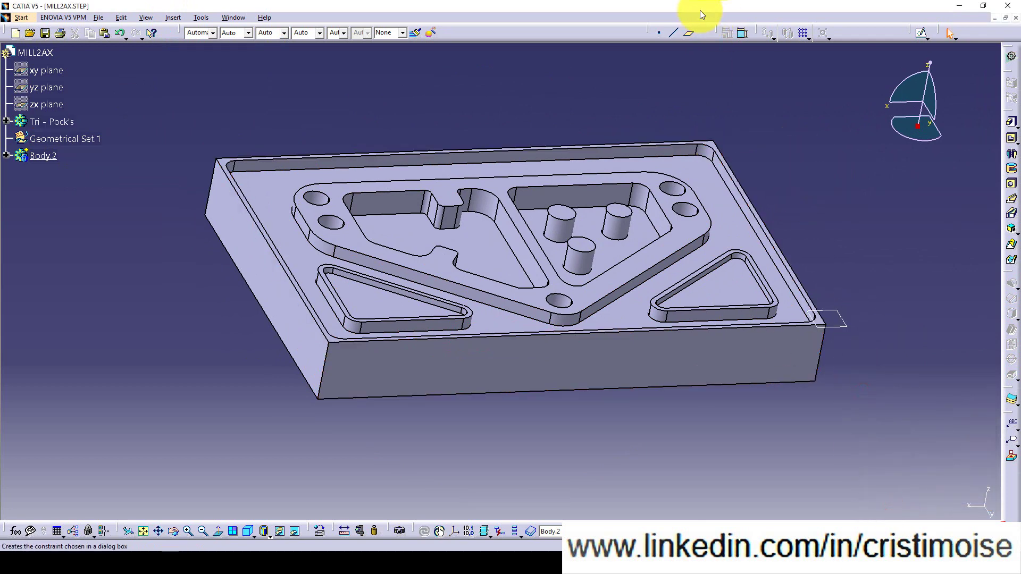
# Create a second plane offset 50 mm from the same top face
pyautogui.click(689, 33)
pyautogui.click(711, 142)
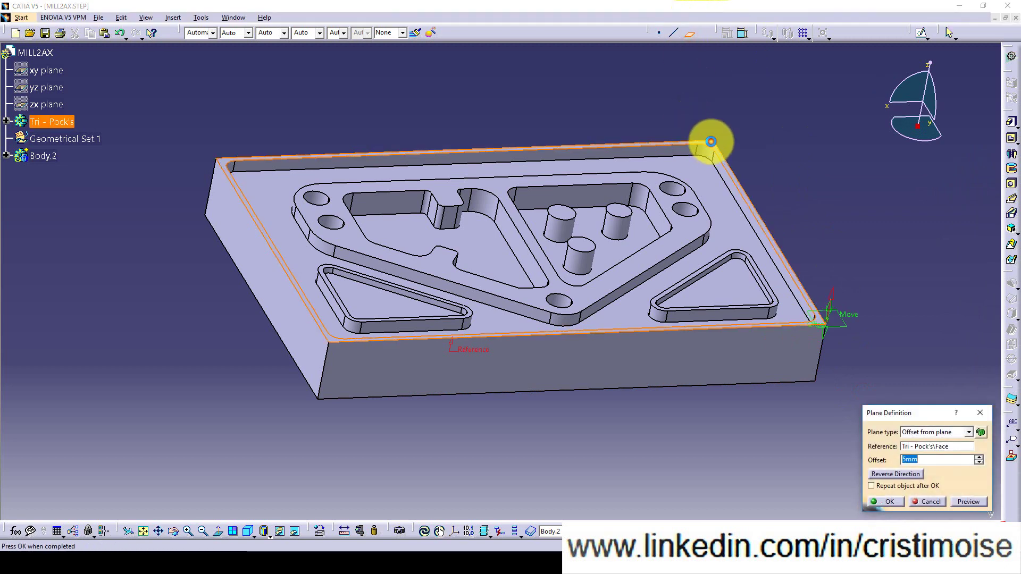
pyautogui.write('50')
pyautogui.click(882, 502)
pyautogui.moveTo(729, 319); pyautogui.dragTo(538, 205, button='middle')
pyautogui.click(860, 337)
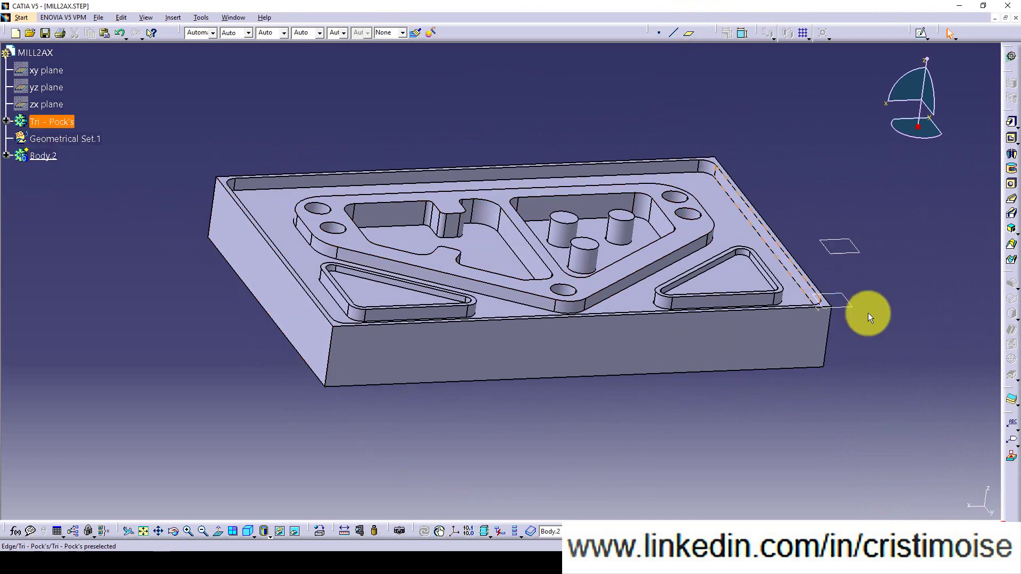
# Start a sketch on the lower offset plane and draw a rectangle around the part
pyautogui.click(844, 301)
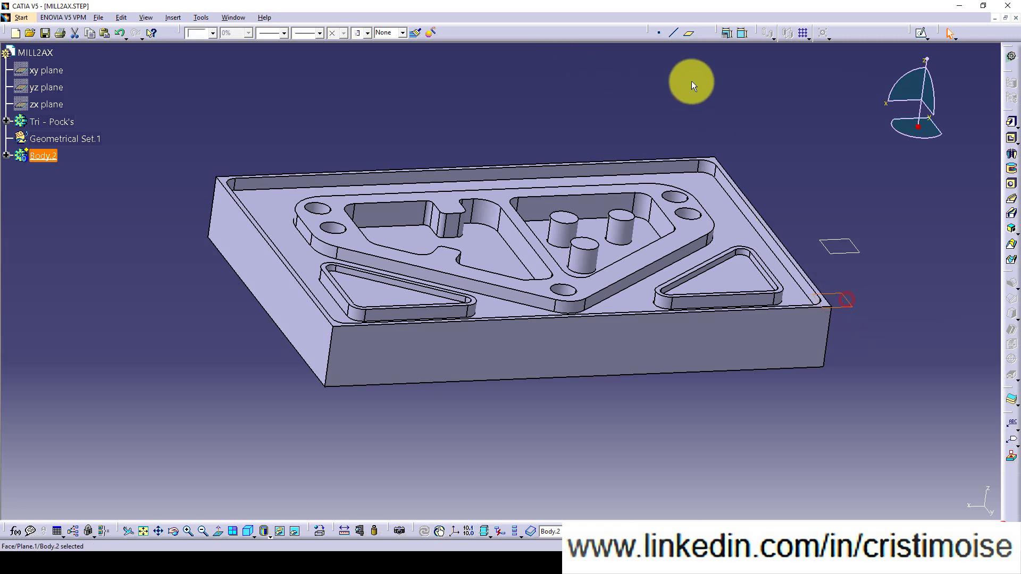
pyautogui.click(920, 33)
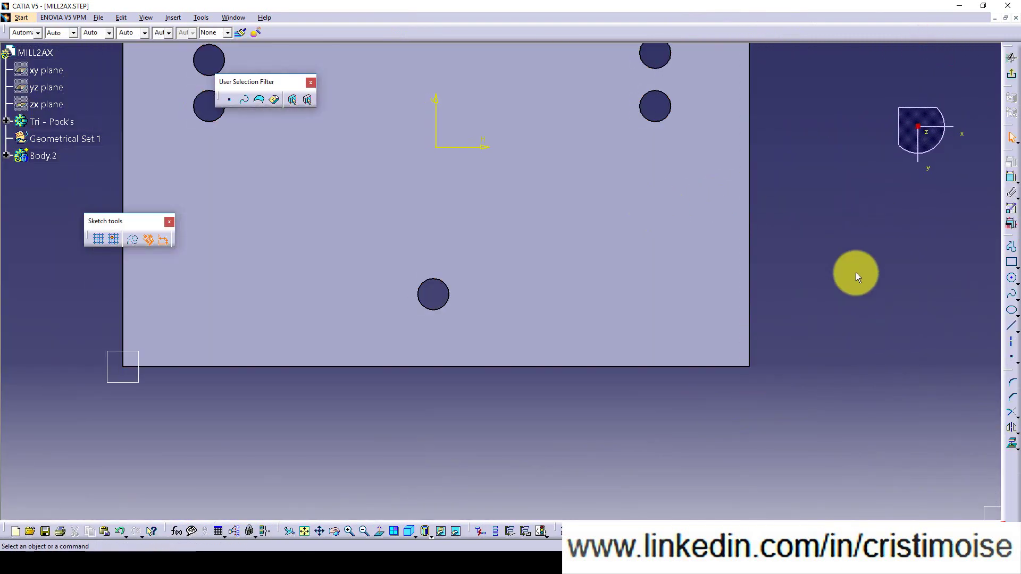
pyautogui.moveTo(854, 273)
pyautogui.keyDown('ctrl'); pyautogui.mouseDown(button='middle')
pyautogui.moveTo(862, 305)
pyautogui.moveTo(720, 274)
pyautogui.moveTo(734, 272)
pyautogui.mouseUp(button='middle'); pyautogui.keyUp('ctrl')
pyautogui.click(1011, 263)
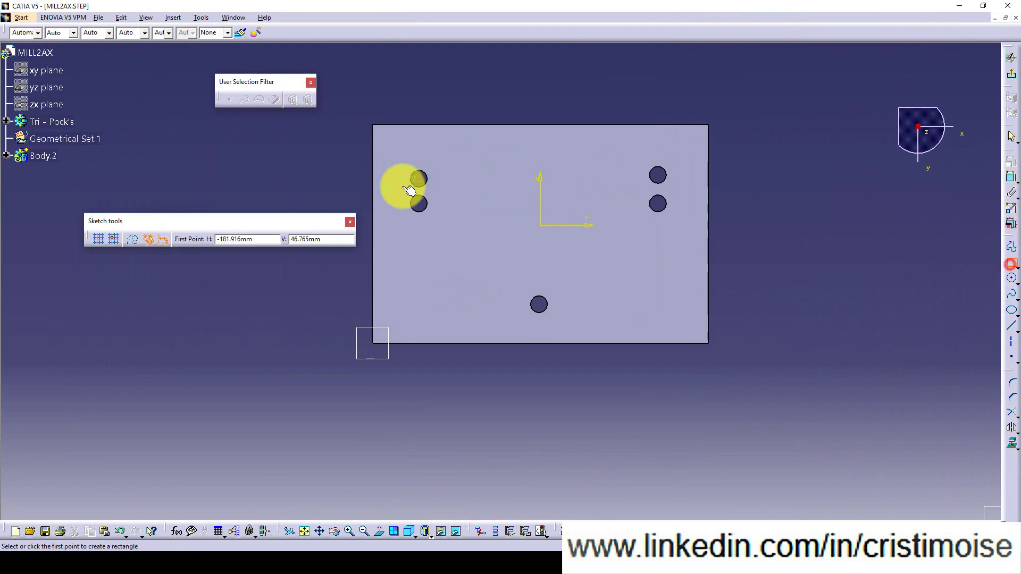
pyautogui.click(361, 113)
pyautogui.click(728, 386)
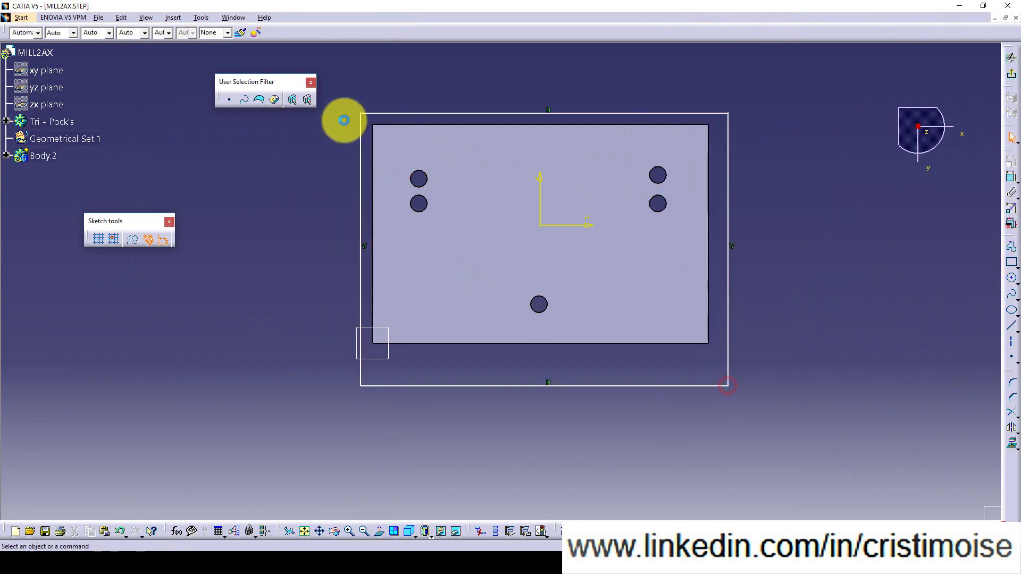
# Make the rectangle's top-left and bottom-right corners coincident with the part's outer corners
pyautogui.click(361, 113)
pyautogui.click(376, 126)
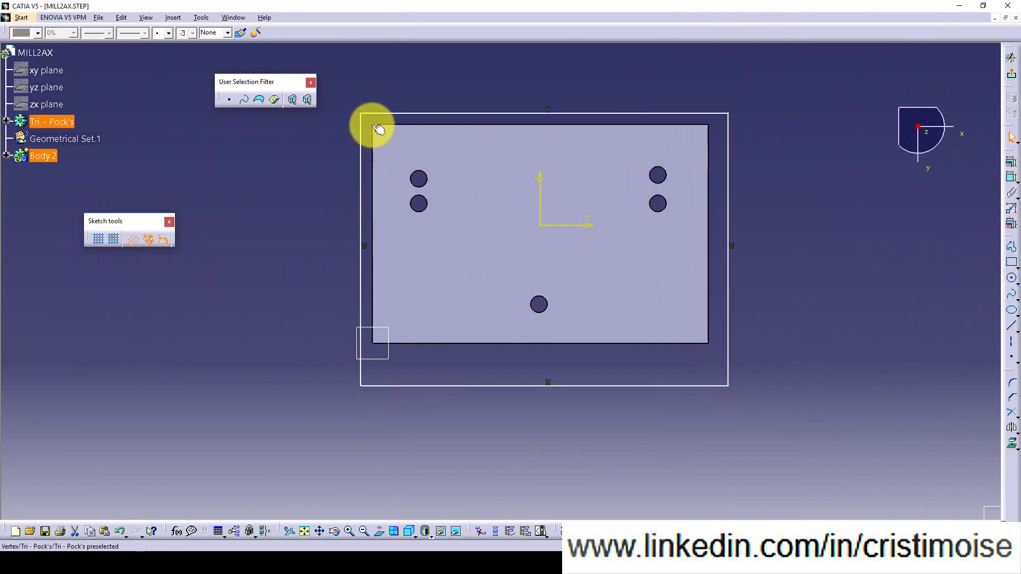
pyautogui.click(1012, 159)
pyautogui.click(942, 401)
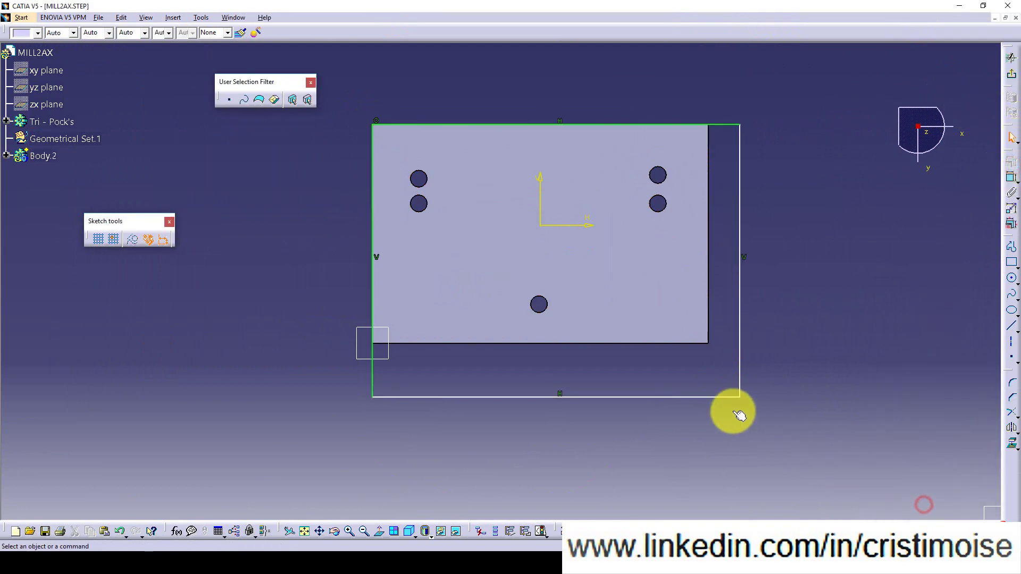
pyautogui.click(738, 398)
pyautogui.keyDown('ctrl'); pyautogui.click(709, 343); pyautogui.keyUp('ctrl')
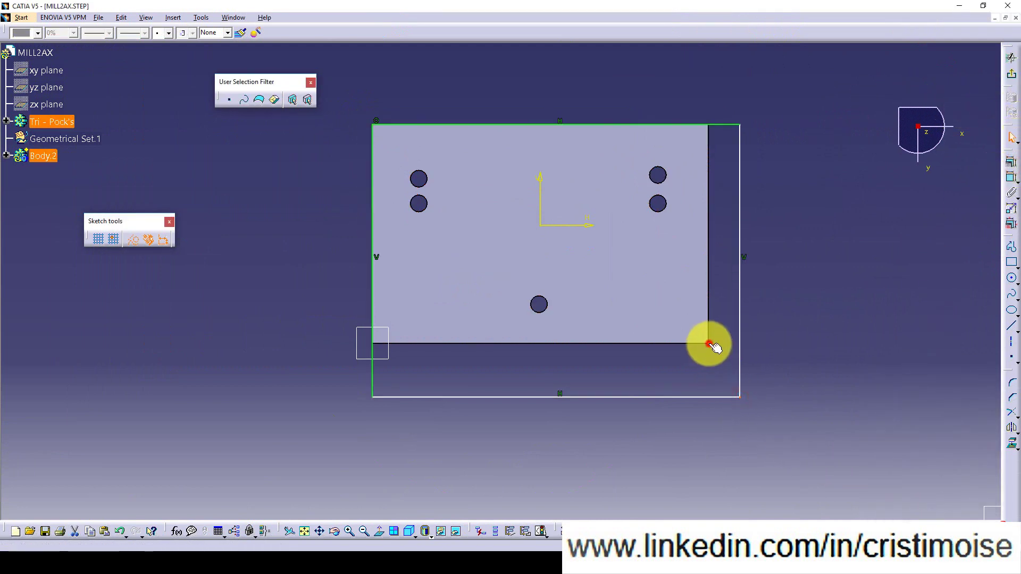
pyautogui.click(1009, 159)
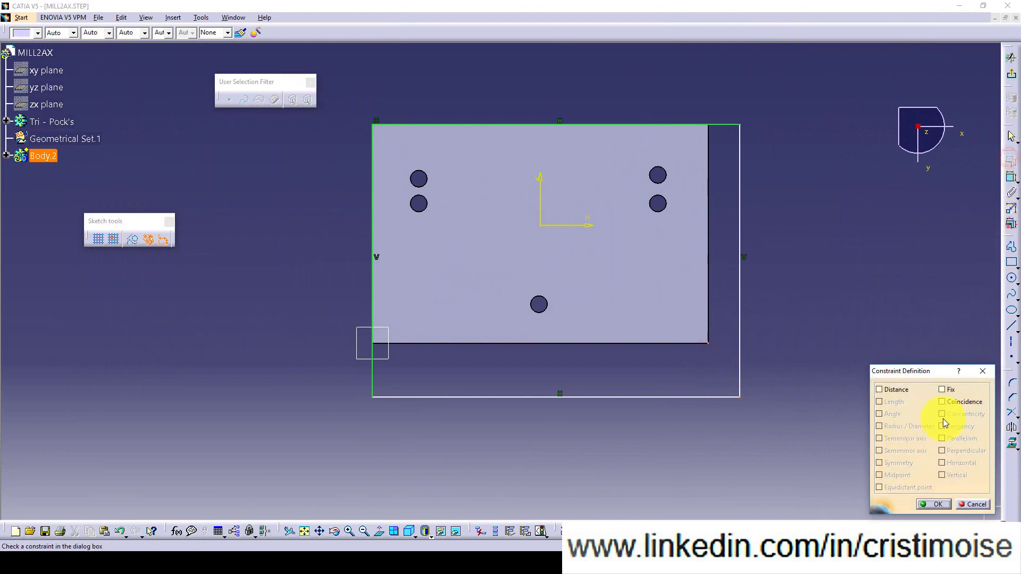
pyautogui.click(941, 401)
pyautogui.click(937, 506)
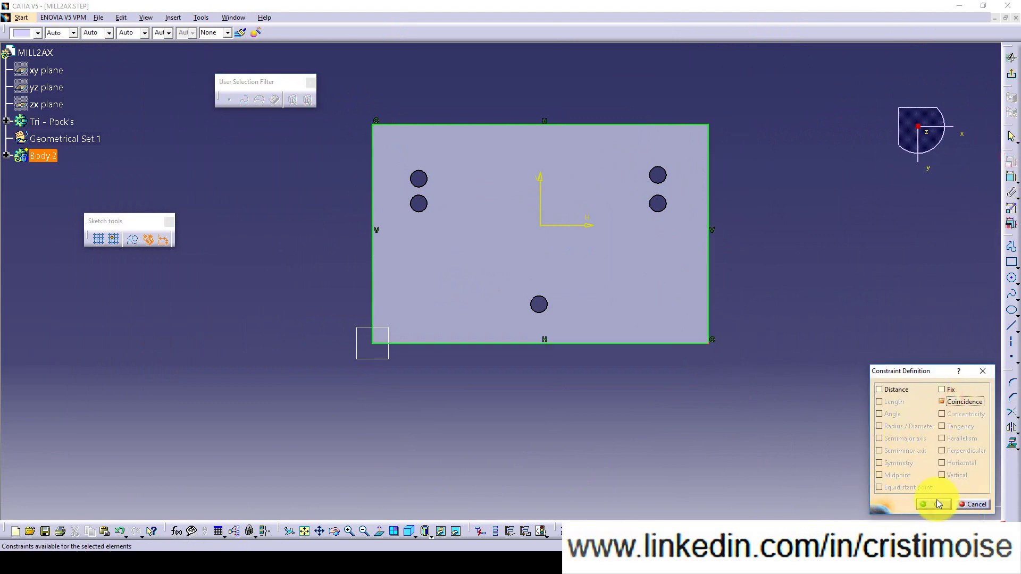
pyautogui.middleClick(787, 399)
pyautogui.middleClick(514, 214)
pyautogui.moveTo(514, 214)
pyautogui.mouseDown(button='middle')
pyautogui.moveTo(549, 494)
pyautogui.moveTo(649, 435)
pyautogui.moveTo(560, 269)
pyautogui.moveTo(620, 288)
pyautogui.moveTo(619, 331)
pyautogui.moveTo(645, 200)
pyautogui.moveTo(745, 160)
pyautogui.mouseUp(button='middle')
# Exit the sketch, make Body.2 the work object, and pad Sketch.1 55 mm
pyautogui.click(1003, 75)
pyautogui.moveTo(547, 342); pyautogui.dragTo(659, 229, button='middle')
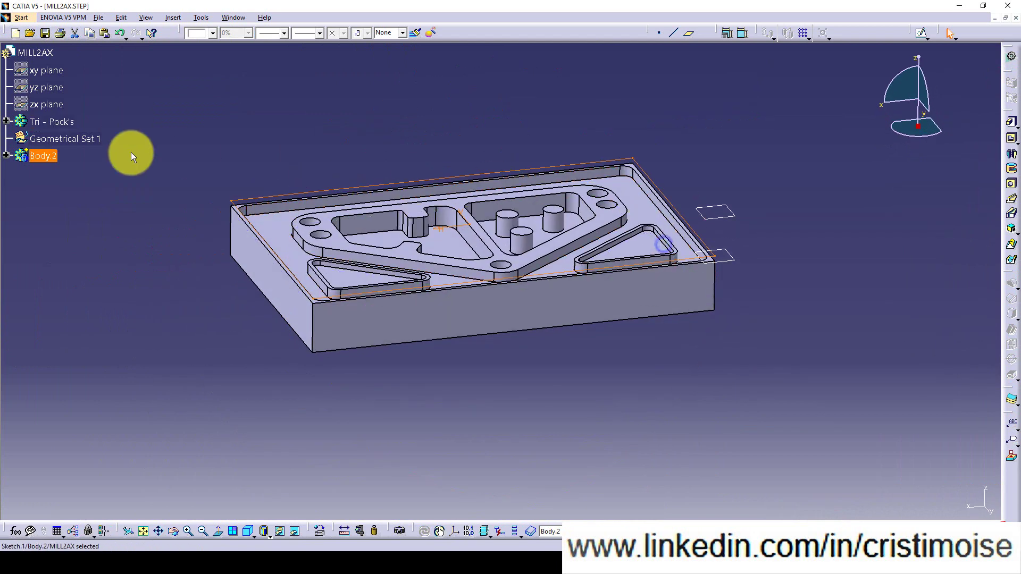
pyautogui.rightClick(47, 155)
pyautogui.click(106, 226)
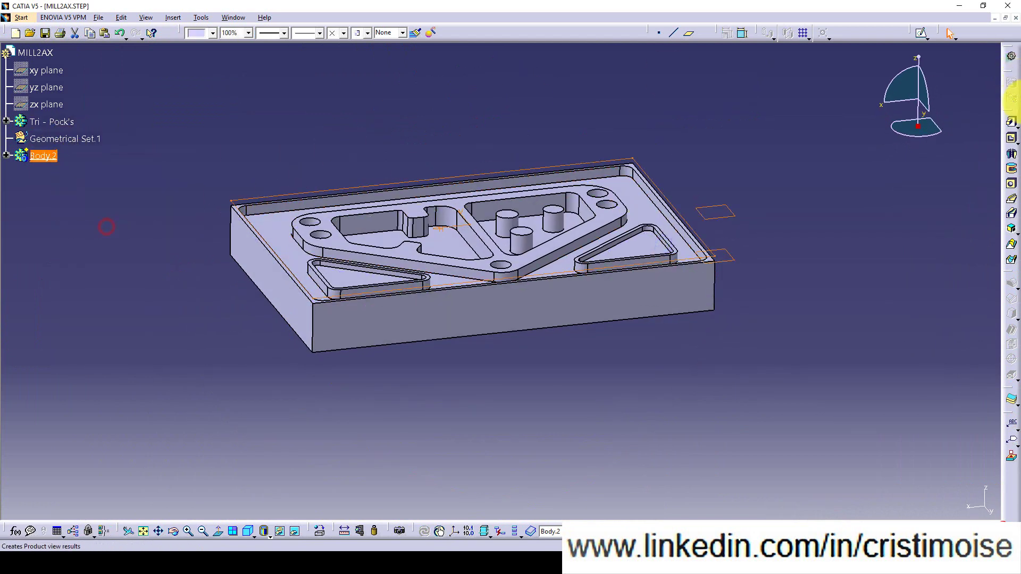
pyautogui.click(1011, 121)
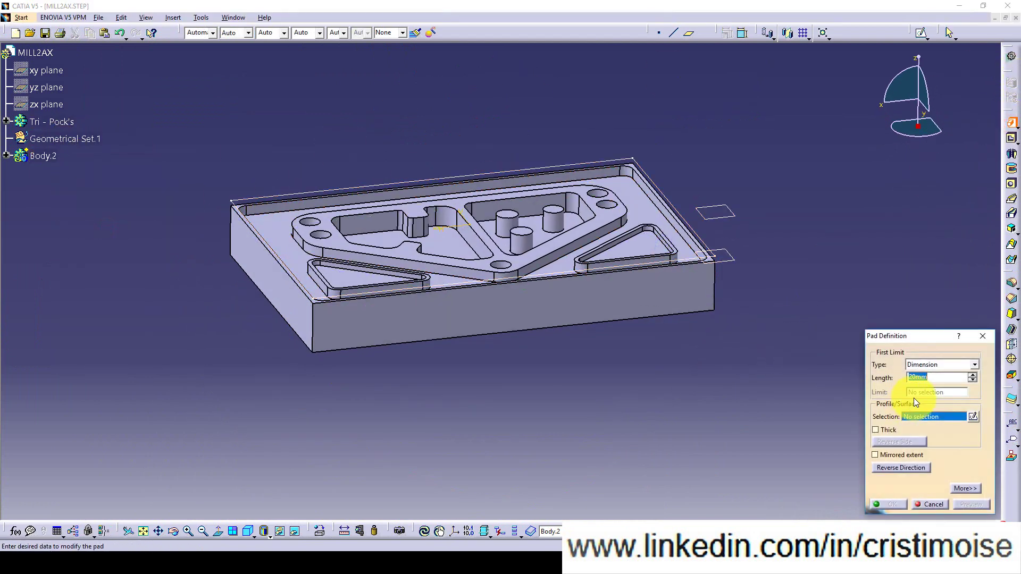
pyautogui.click(661, 193)
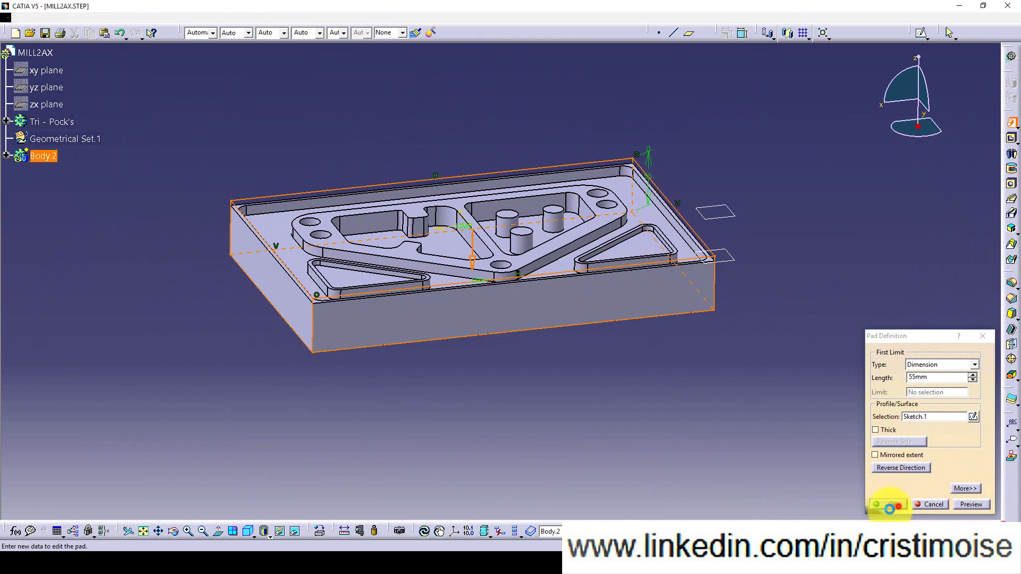
pyautogui.click(879, 504)
# Hide Pad.1 so the pocketed part shows, and show Sketch.1's outline
pyautogui.moveTo(359, 318); pyautogui.dragTo(386, 330, button='middle')
pyautogui.rightClick(48, 156)
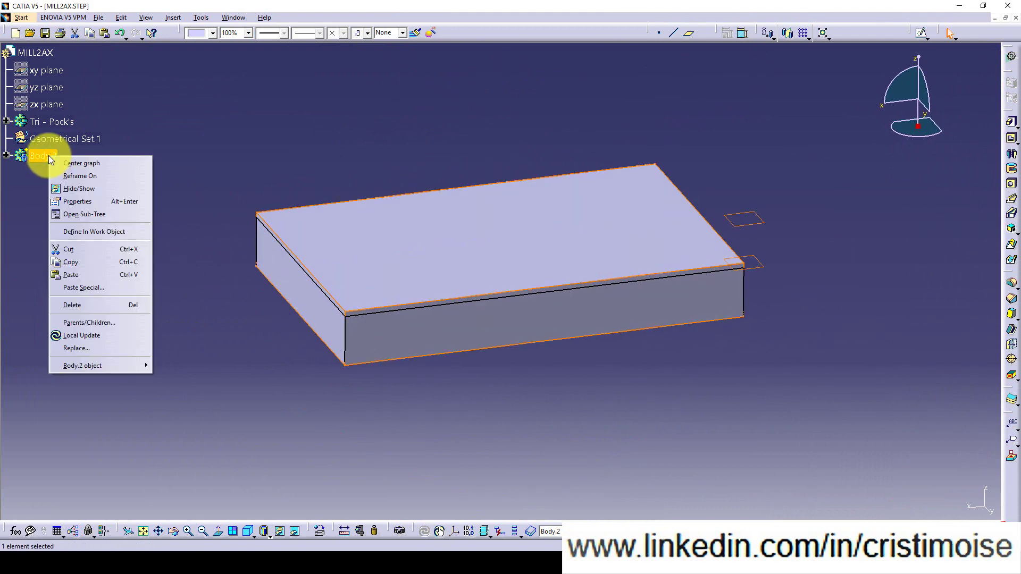
pyautogui.click(77, 189)
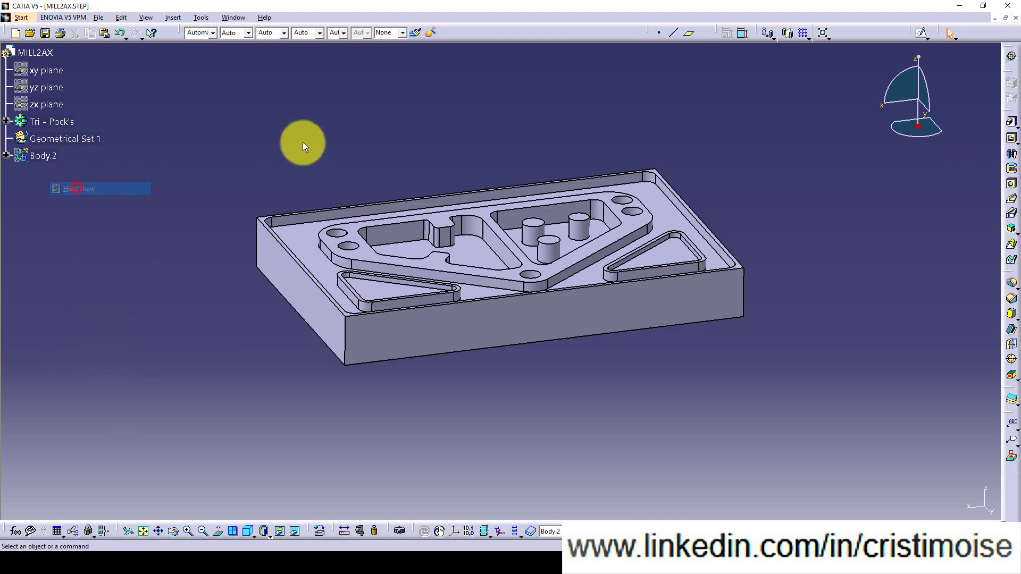
pyautogui.rightClick(43, 154)
pyautogui.click(73, 187)
pyautogui.click(6, 155)
pyautogui.rightClick(49, 176)
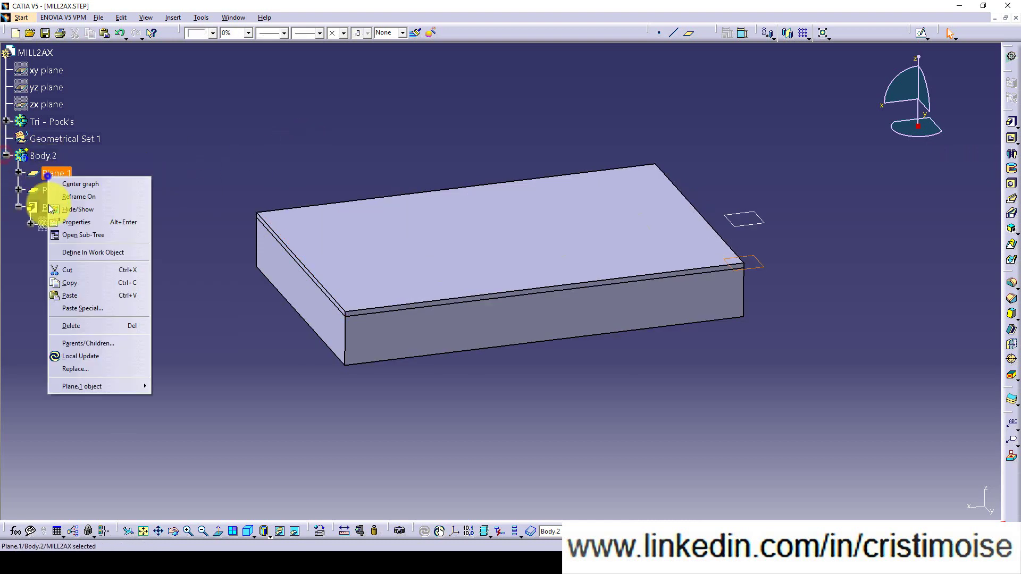
pyautogui.rightClick(44, 208)
pyautogui.click(72, 238)
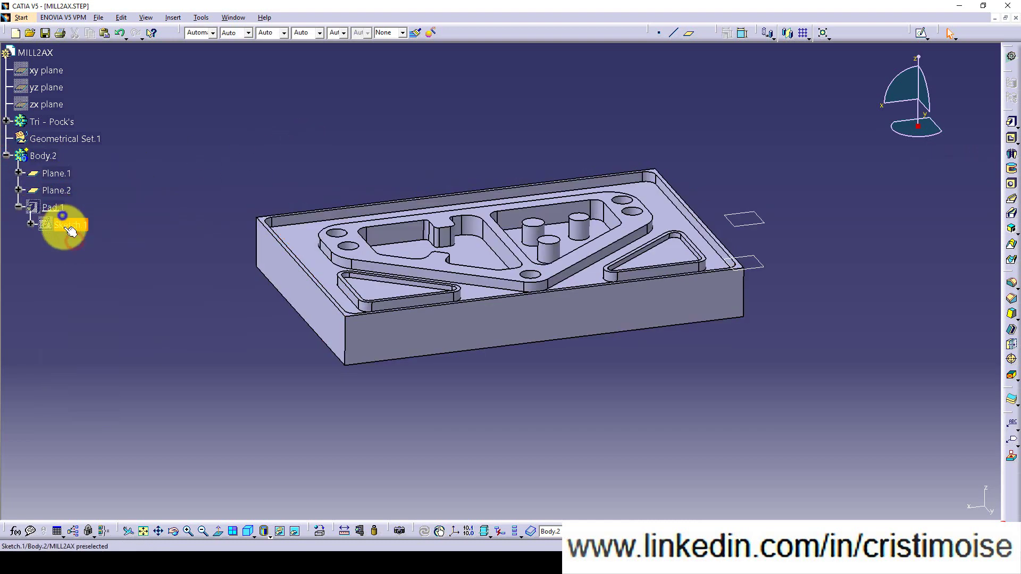
pyautogui.rightClick(64, 225)
pyautogui.click(83, 260)
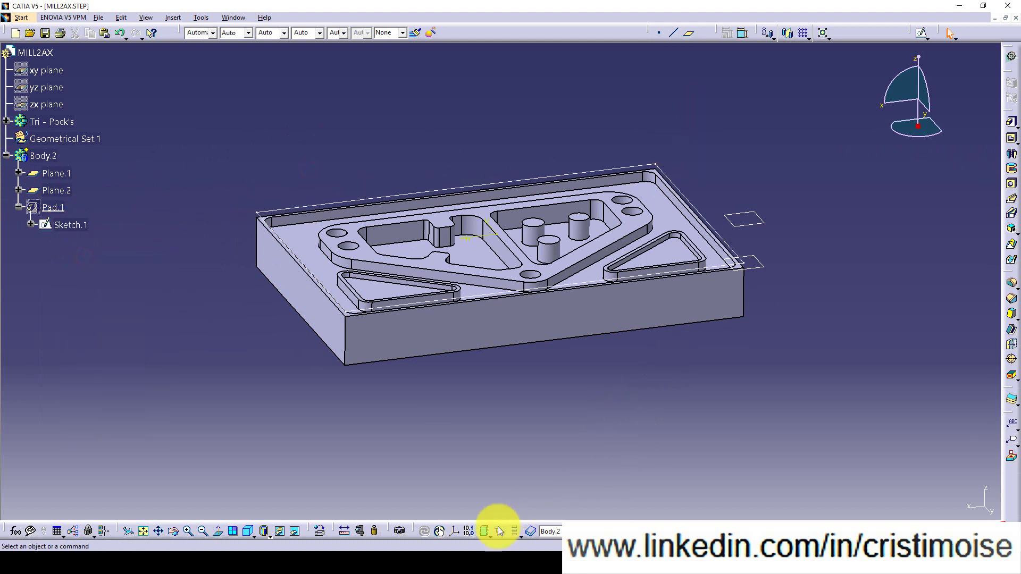
# Create an axis system with origin at Sketch.1's corner vertex, X and Y along its edges
pyautogui.click(454, 531)
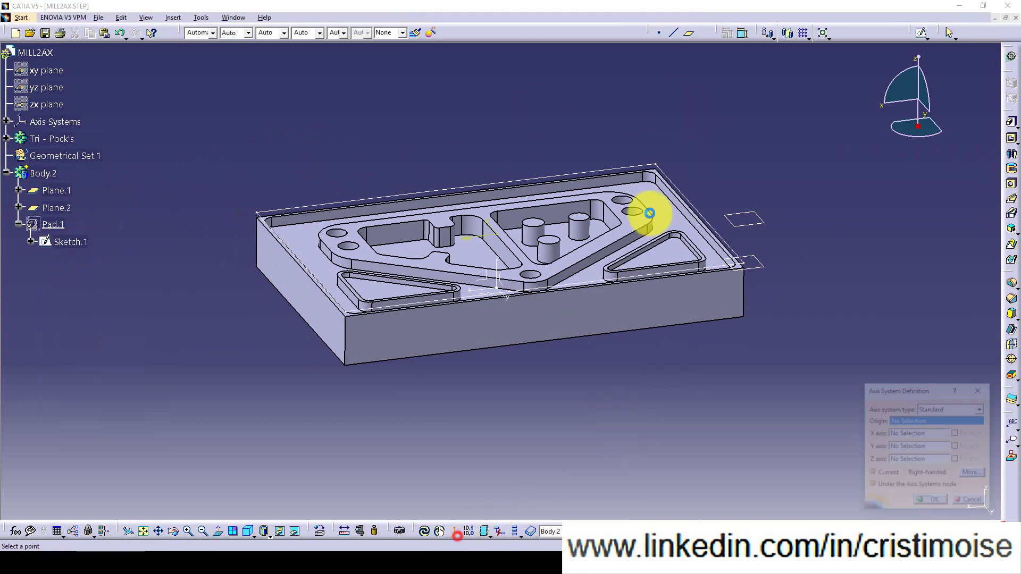
pyautogui.click(661, 166)
pyautogui.moveTo(656, 287); pyautogui.dragTo(614, 274, button='middle')
pyautogui.click(586, 173)
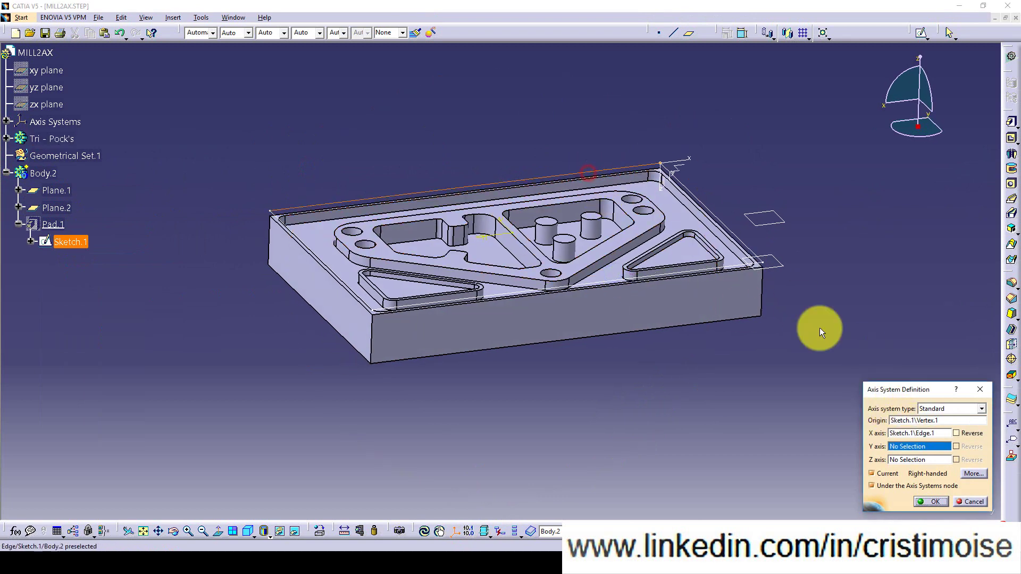
pyautogui.click(719, 220)
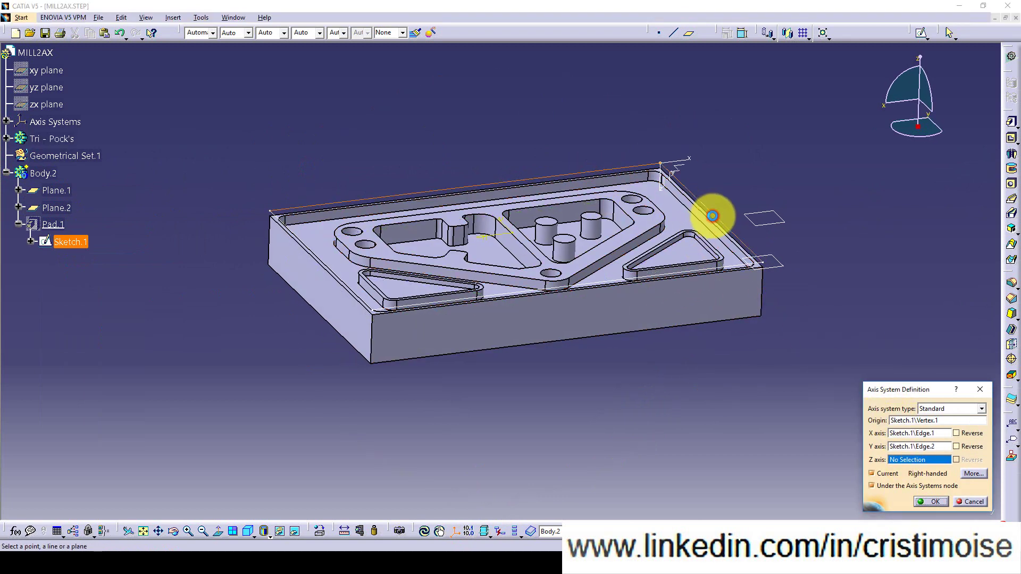
pyautogui.click(930, 501)
pyautogui.moveTo(620, 353); pyautogui.dragTo(614, 339, button='middle')
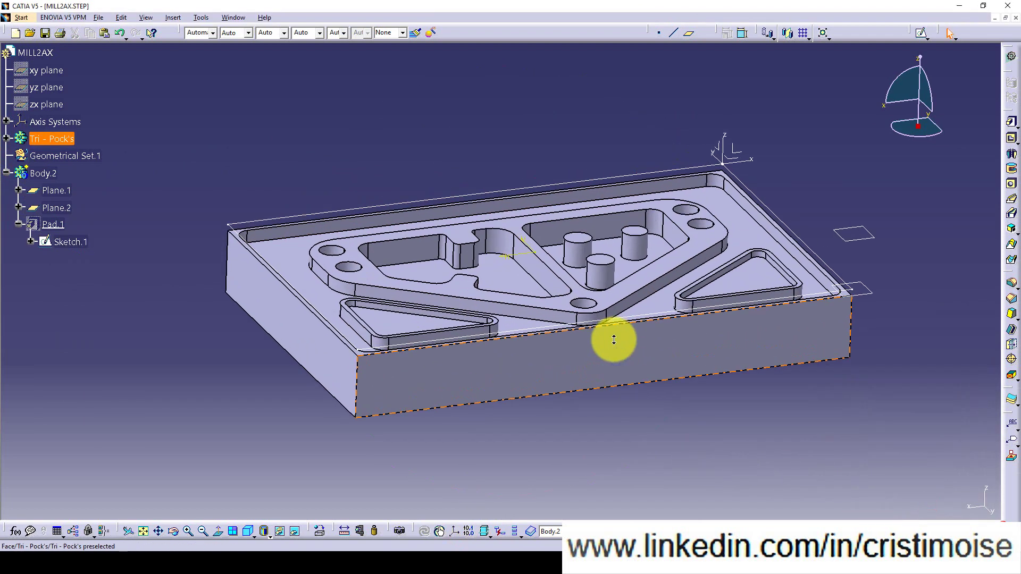
# Switch to the Prismatic Machining workbench and open Part Operation.1's settings
pyautogui.click(23, 19)
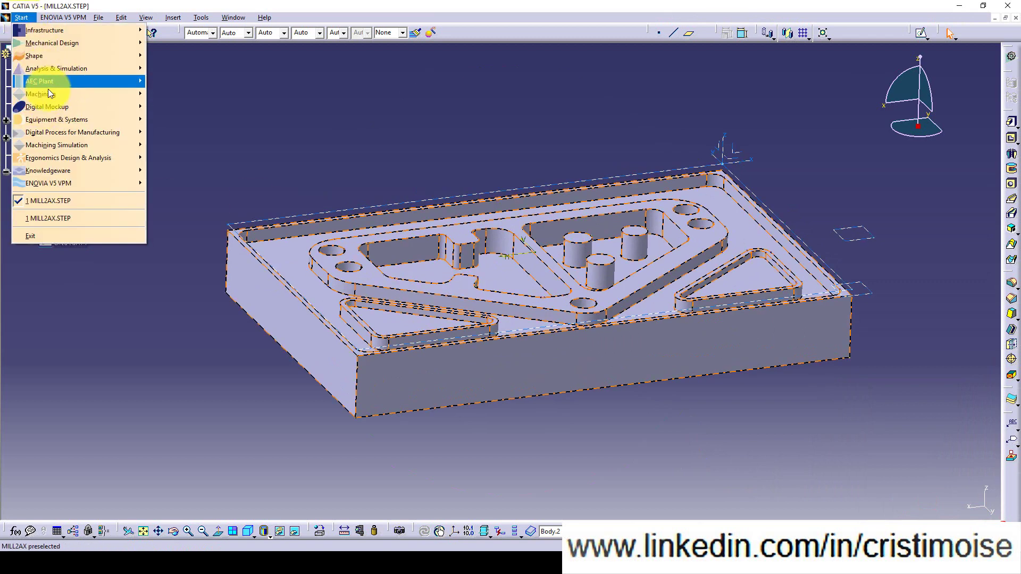
pyautogui.moveTo(51, 94)
pyautogui.click(208, 108)
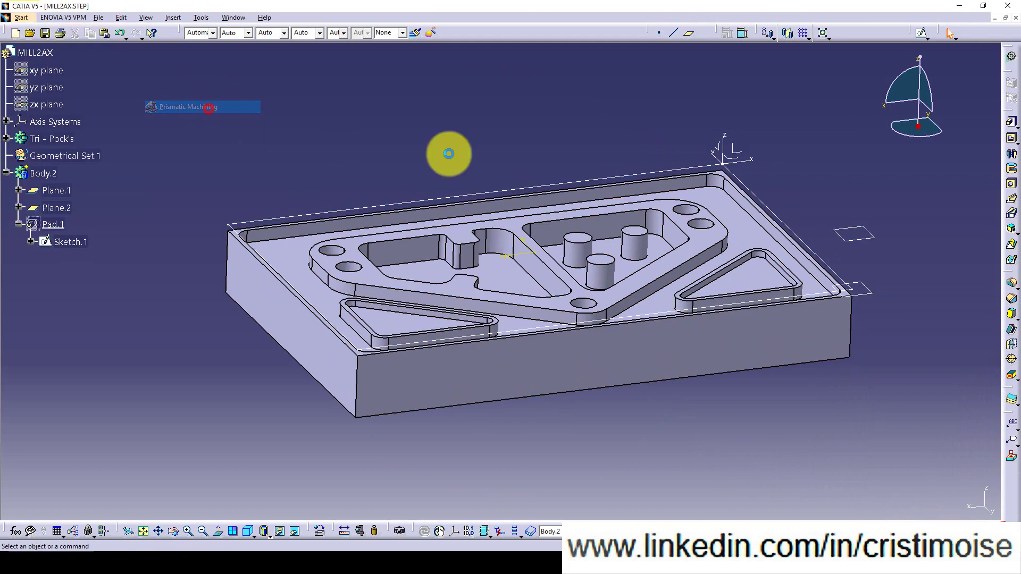
pyautogui.moveTo(535, 320); pyautogui.dragTo(742, 359, button='middle')
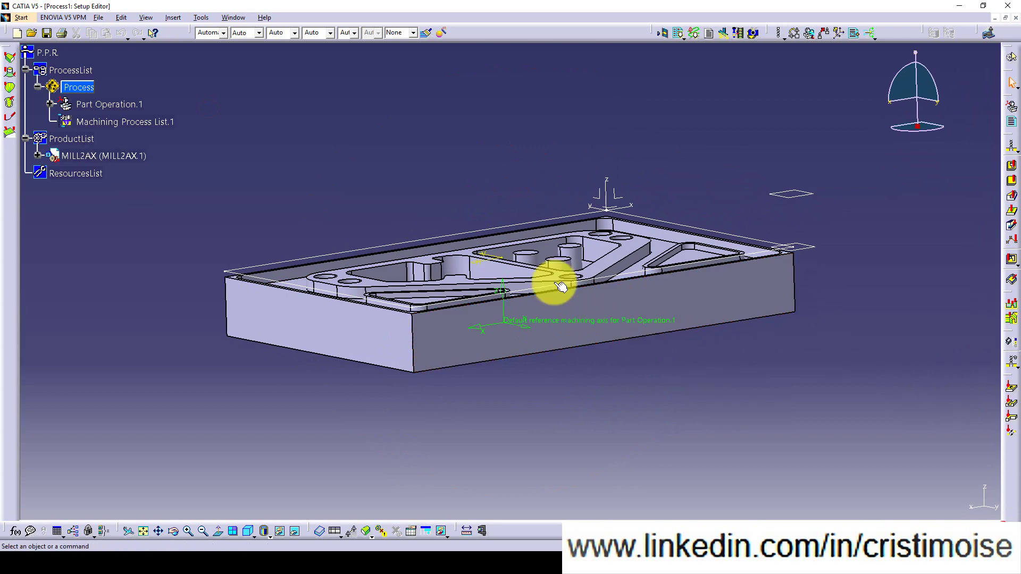
pyautogui.moveTo(456, 219); pyautogui.dragTo(130, 111, button='middle')
pyautogui.doubleClick(130, 108)
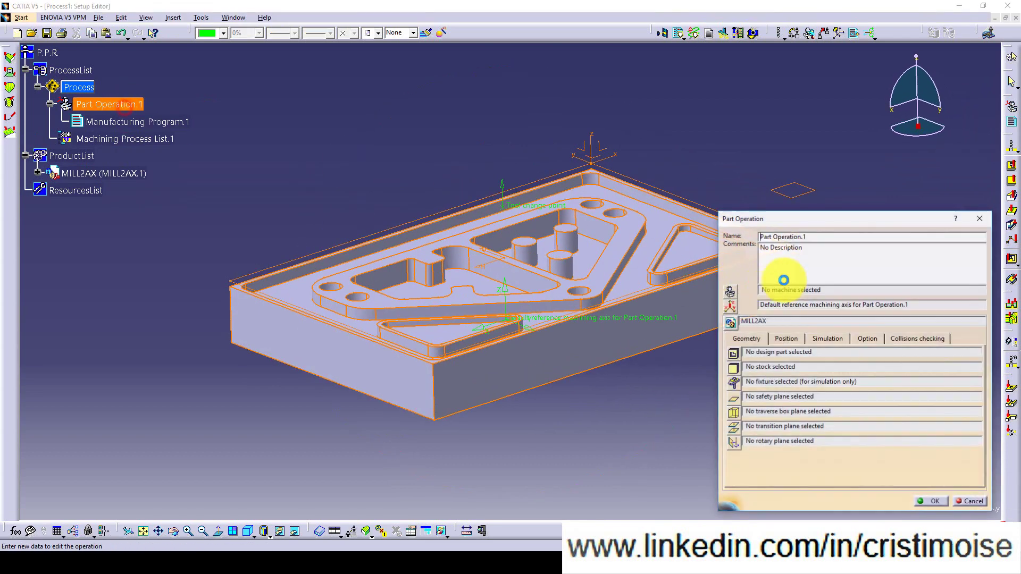
# Create a new 3-axis machine and review its tooling and compensation settings
pyautogui.click(730, 293)
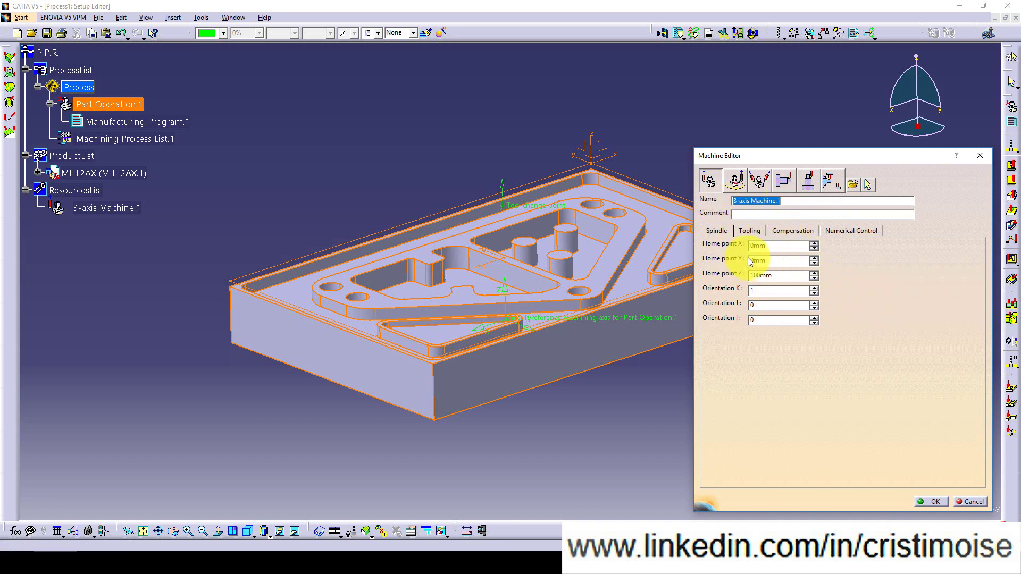
pyautogui.click(751, 241)
pyautogui.click(750, 231)
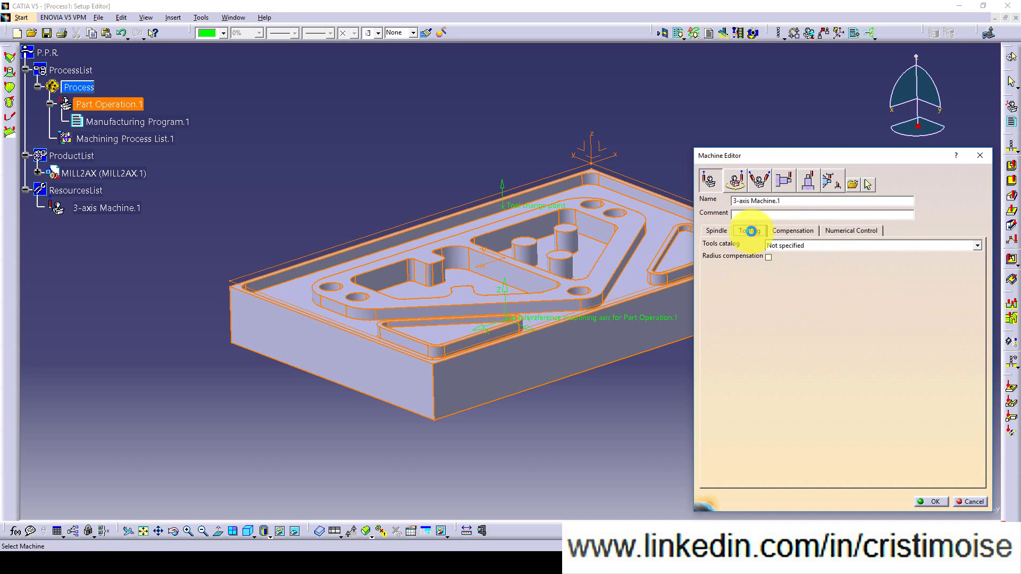
pyautogui.click(796, 231)
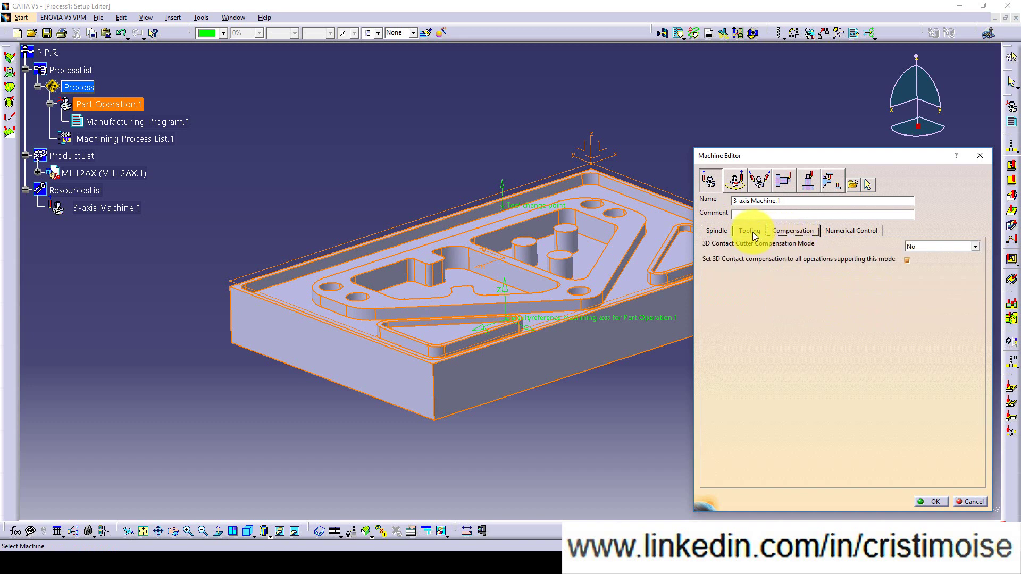
# Set the machine's words table to CENIT_MILL.pptable with 3D circular and helical interpolation
pyautogui.click(845, 230)
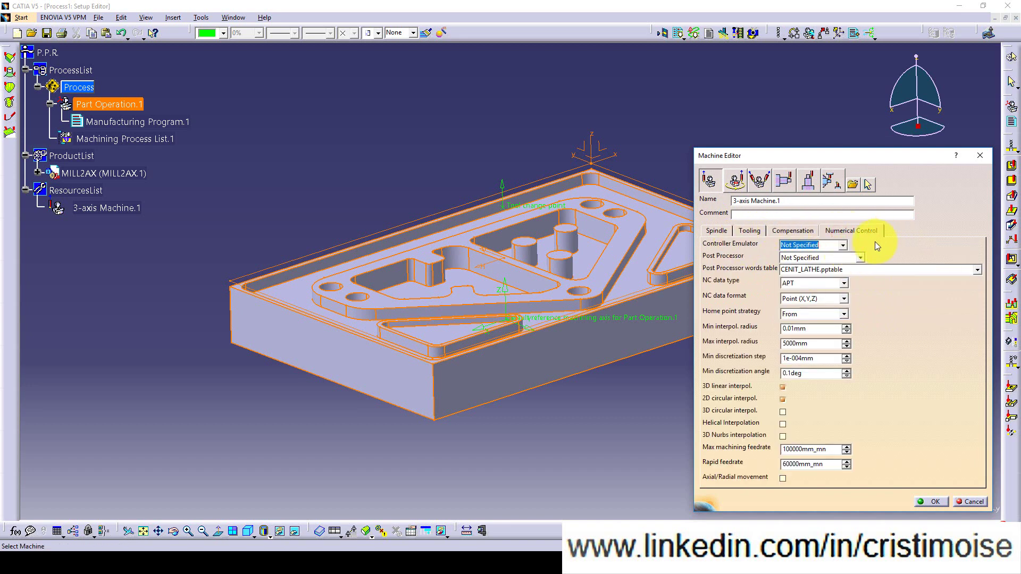
pyautogui.click(861, 260)
pyautogui.press('Tab')
pyautogui.click(979, 271)
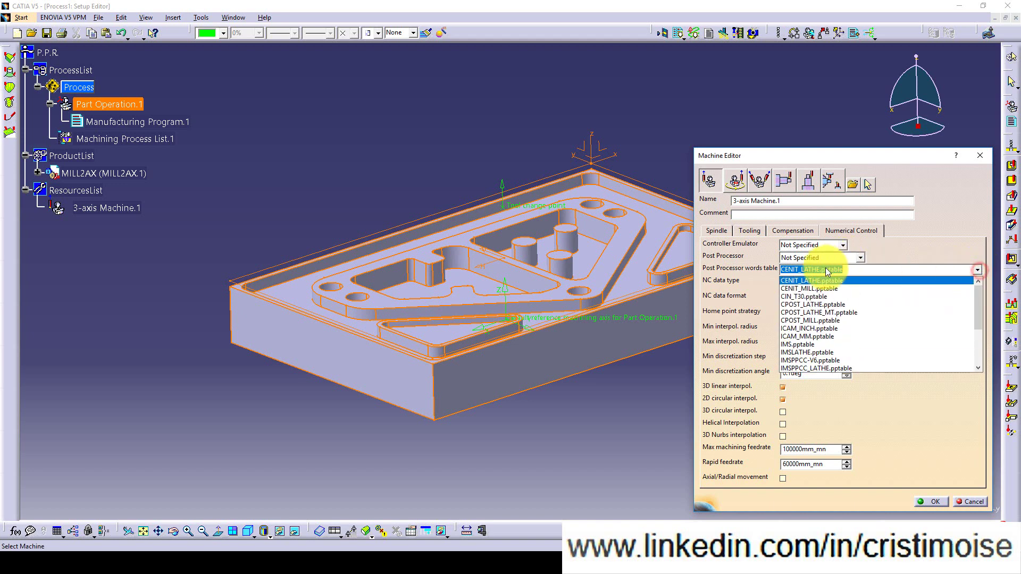
pyautogui.click(808, 288)
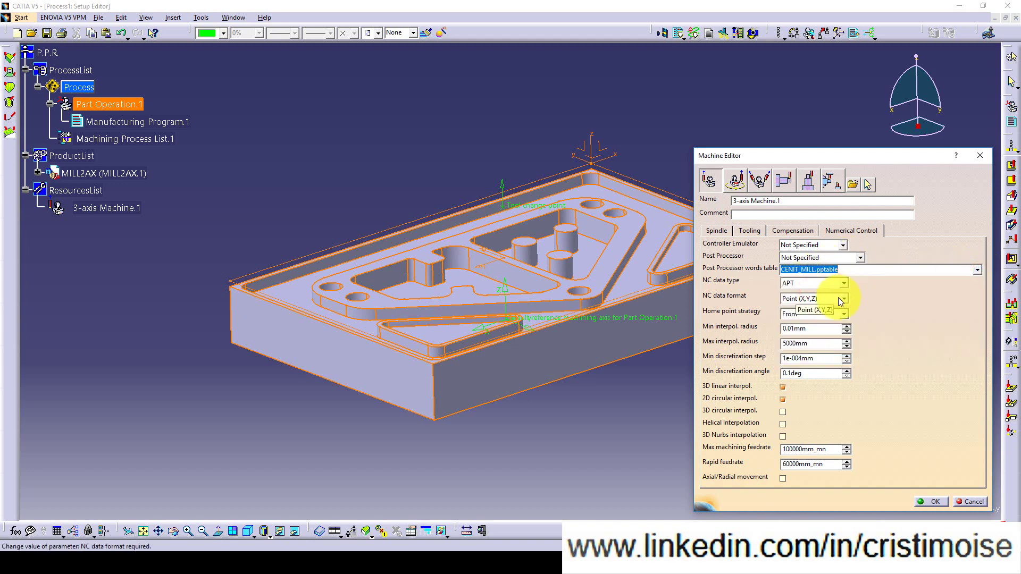
pyautogui.click(783, 412)
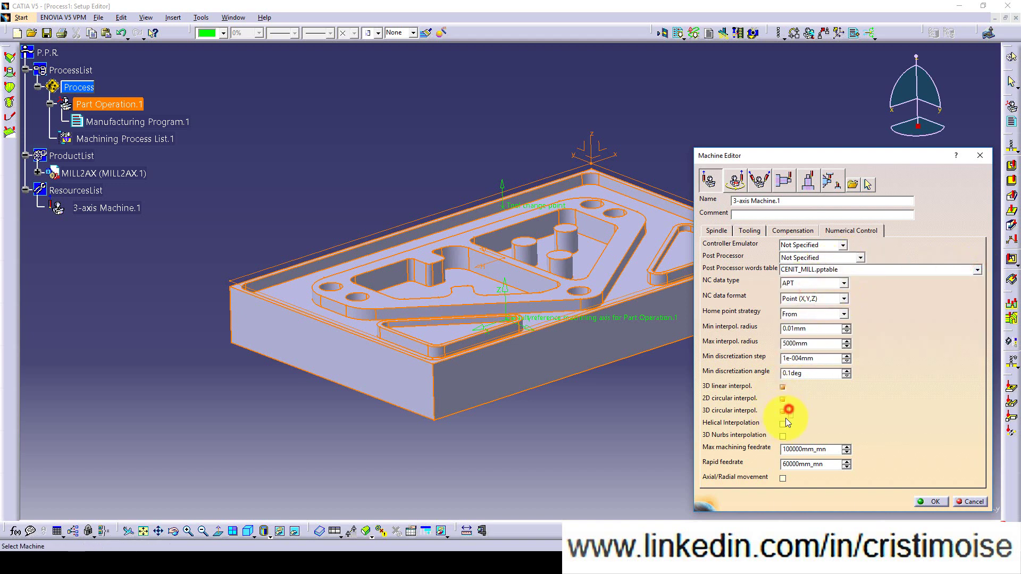
pyautogui.click(783, 423)
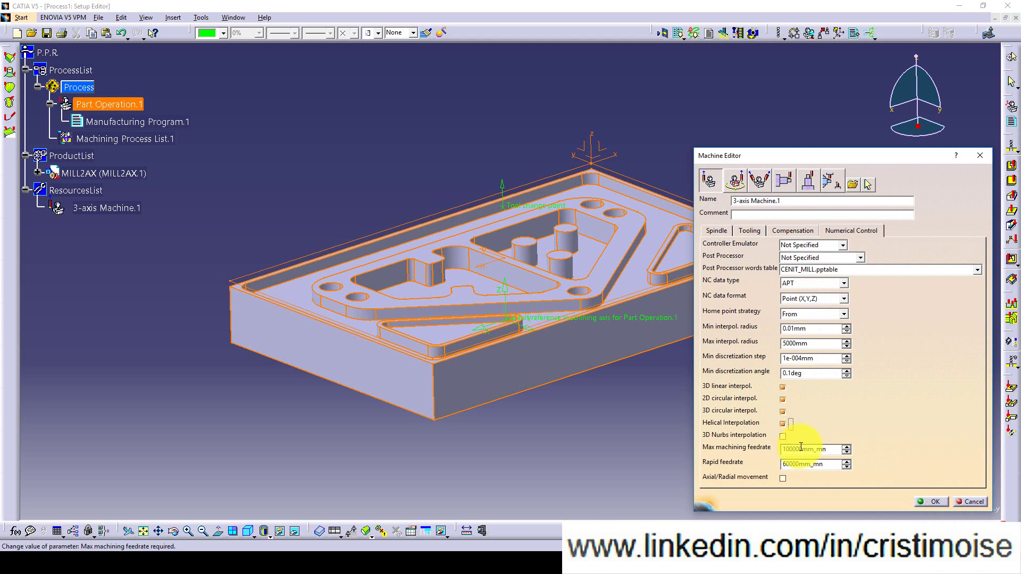
pyautogui.click(824, 462)
pyautogui.click(933, 503)
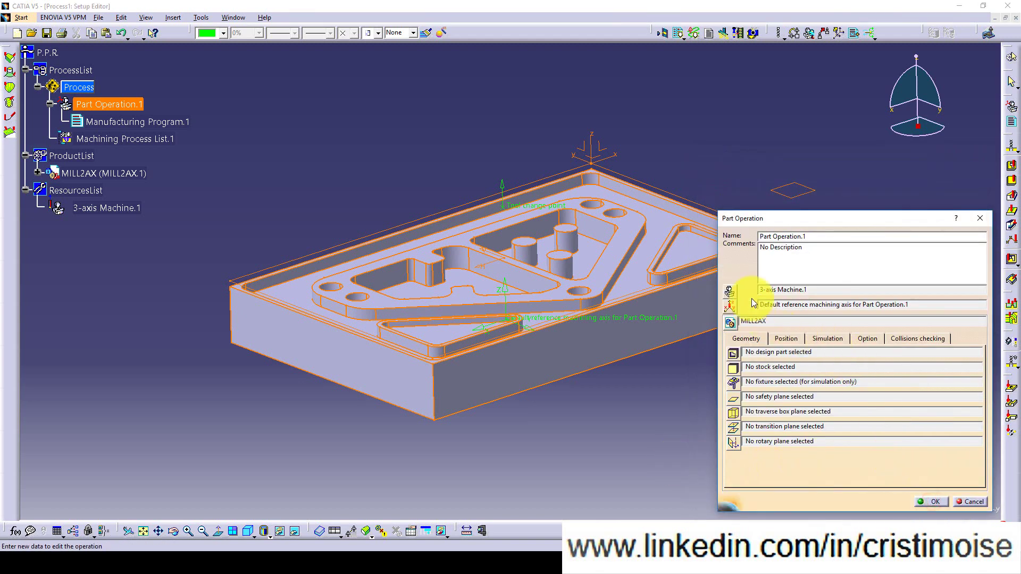
# Place the machining axis at the part corner and assign the part as design part
pyautogui.click(731, 311)
pyautogui.click(911, 403)
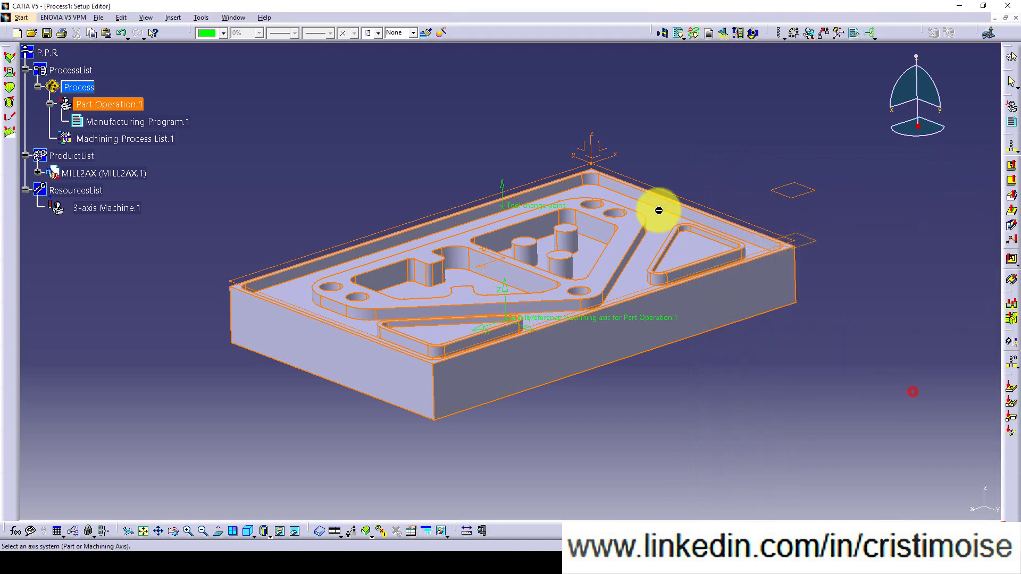
pyautogui.click(604, 154)
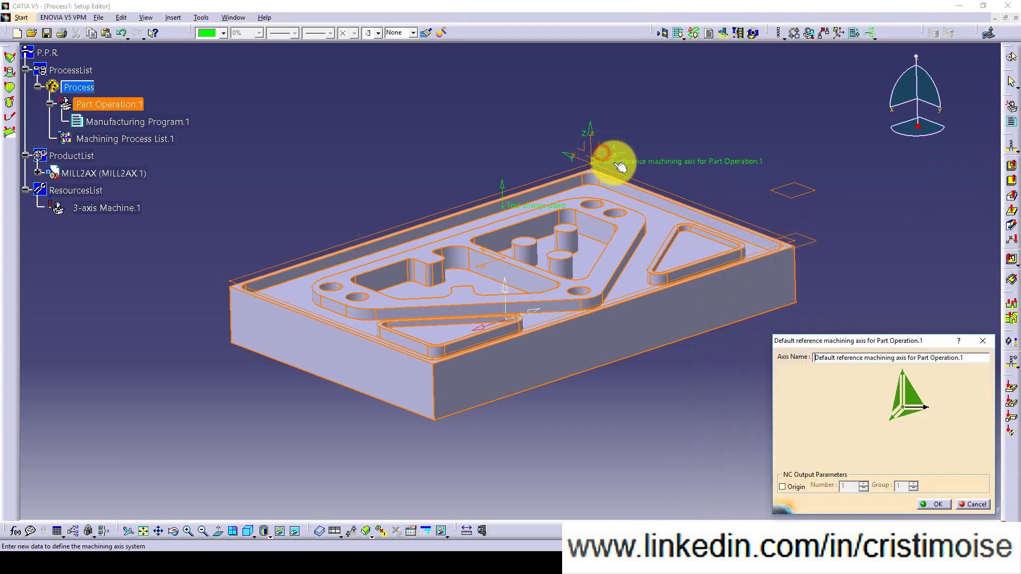
pyautogui.click(935, 504)
pyautogui.click(733, 354)
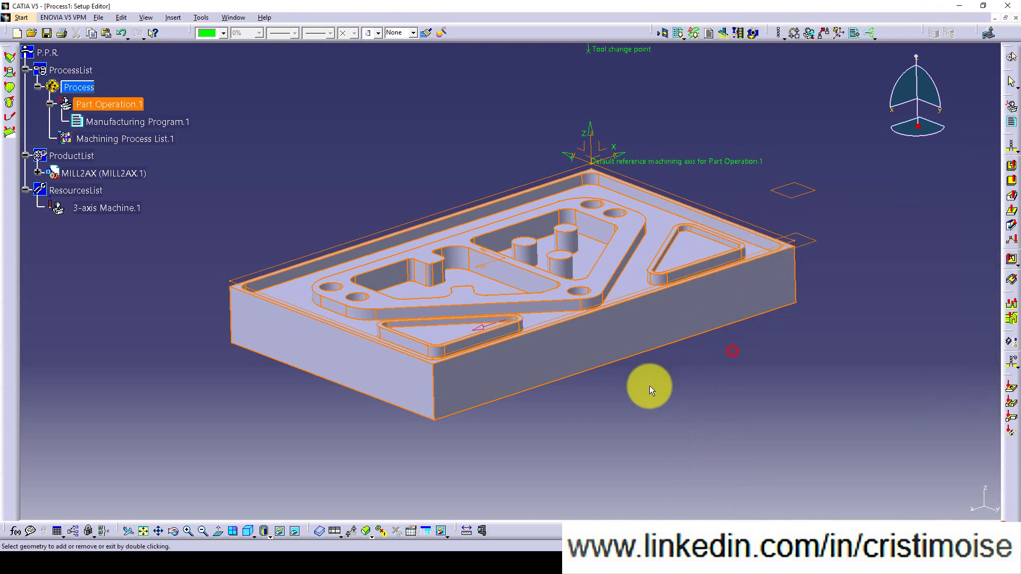
pyautogui.click(612, 353)
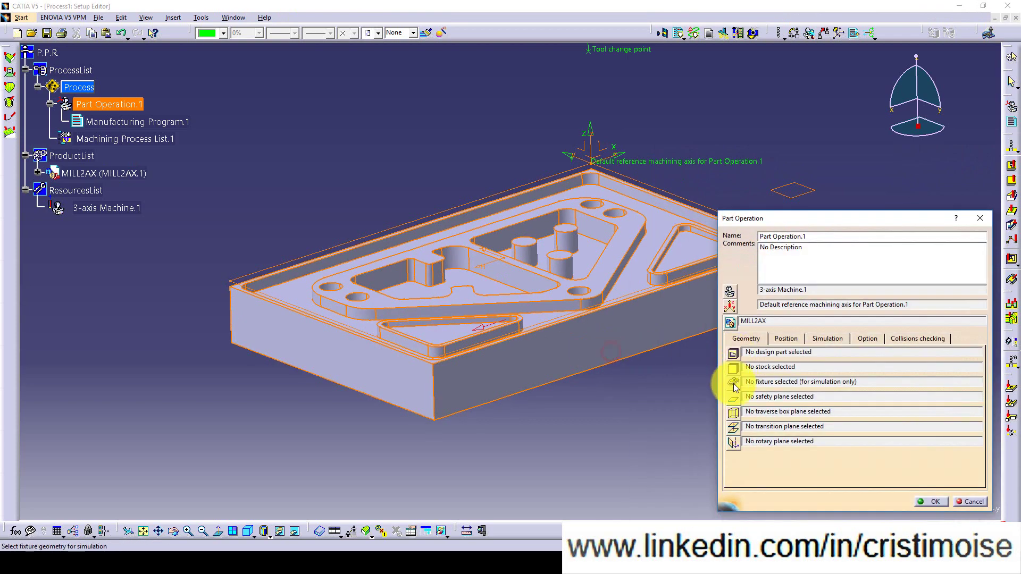
# Use Body.2 as the stock and pick a safety plane on the part
pyautogui.click(721, 372)
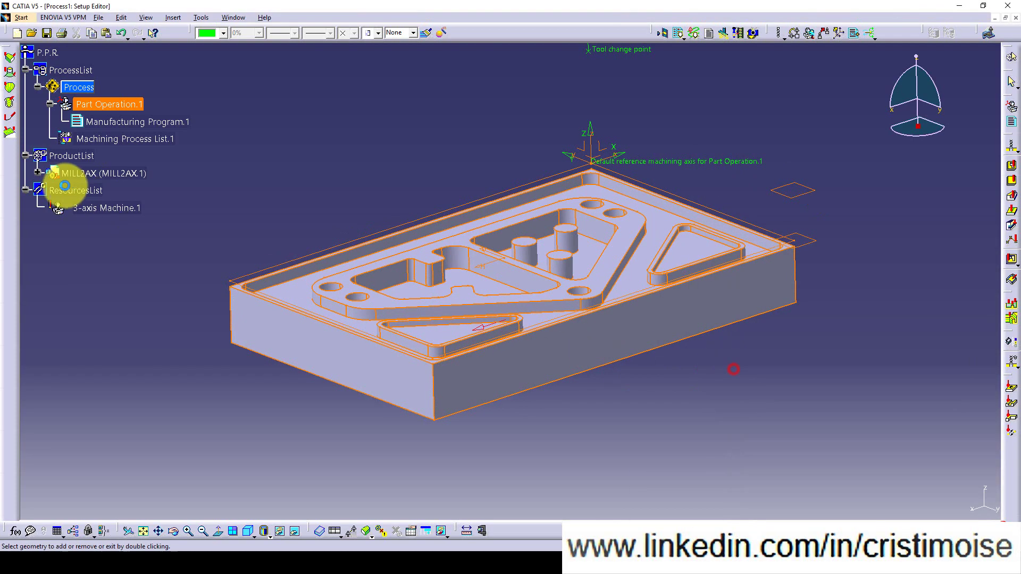
pyautogui.click(37, 173)
pyautogui.click(49, 192)
pyautogui.click(103, 310)
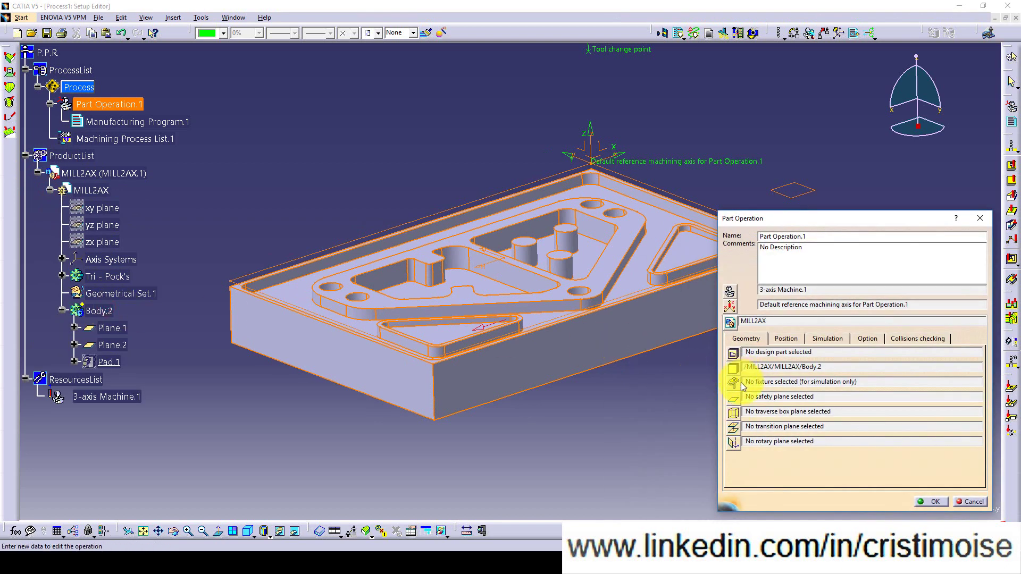
pyautogui.click(738, 400)
pyautogui.click(790, 206)
# Close Part Operation.1 and add a Facing operation to Manufacturing Program.1
pyautogui.click(934, 499)
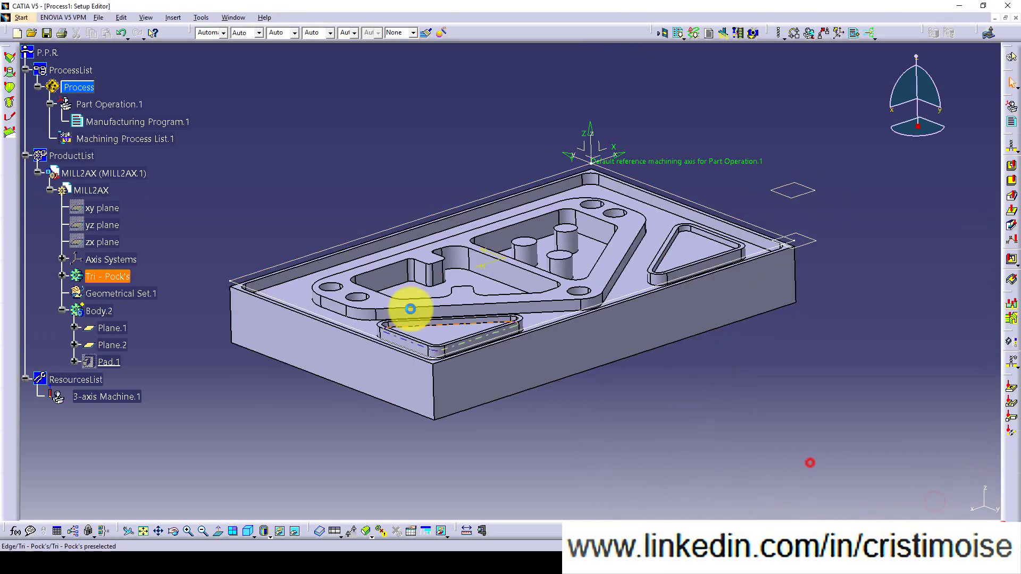
pyautogui.moveTo(422, 314); pyautogui.dragTo(505, 282, button='middle')
pyautogui.click(141, 122)
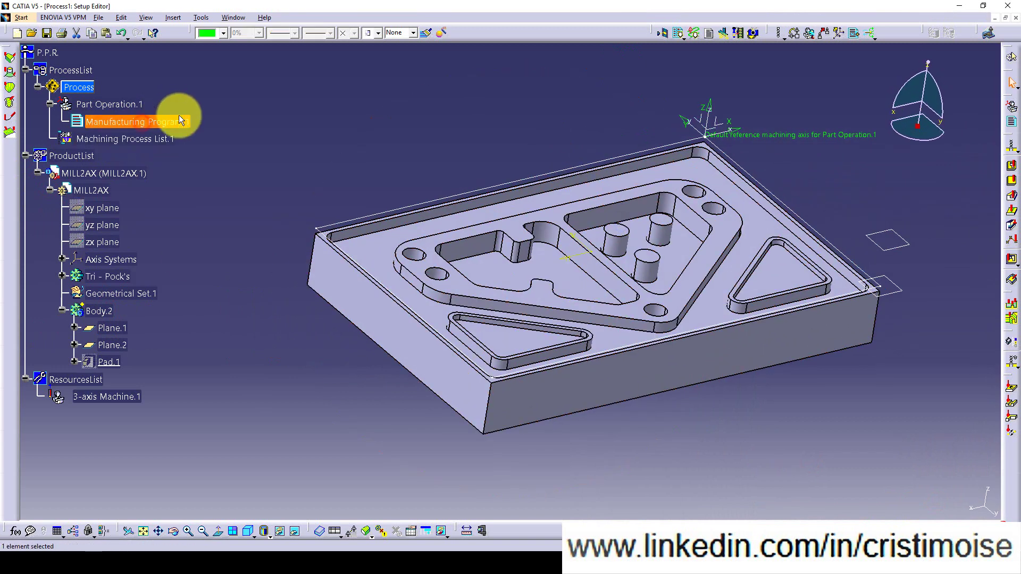
pyautogui.click(1010, 183)
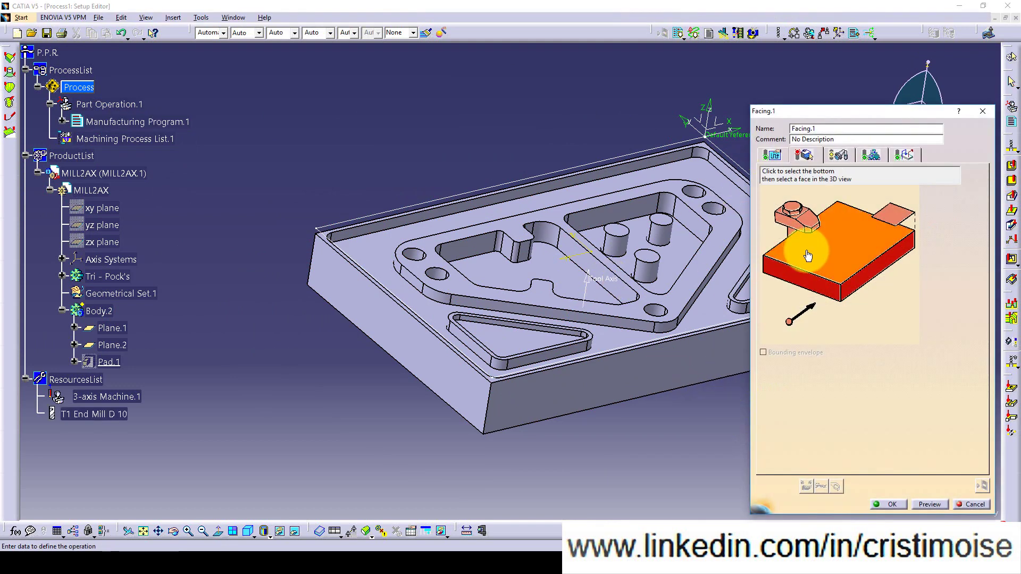
# Set the part's bottom face as the facing bottom and Plane.1 as the top
pyautogui.click(807, 256)
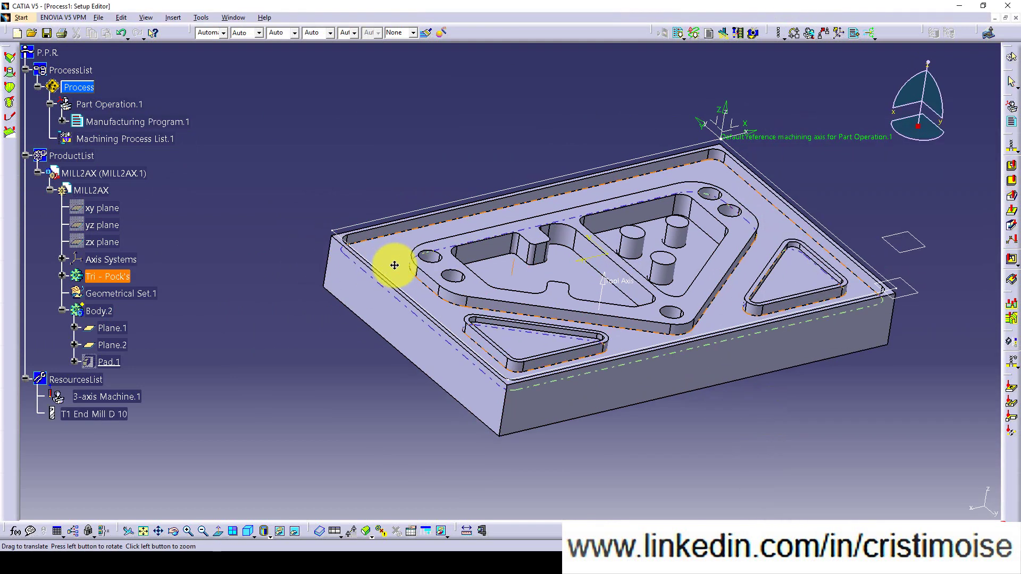
pyautogui.moveTo(392, 262); pyautogui.dragTo(420, 266, button='middle')
pyautogui.click(160, 194)
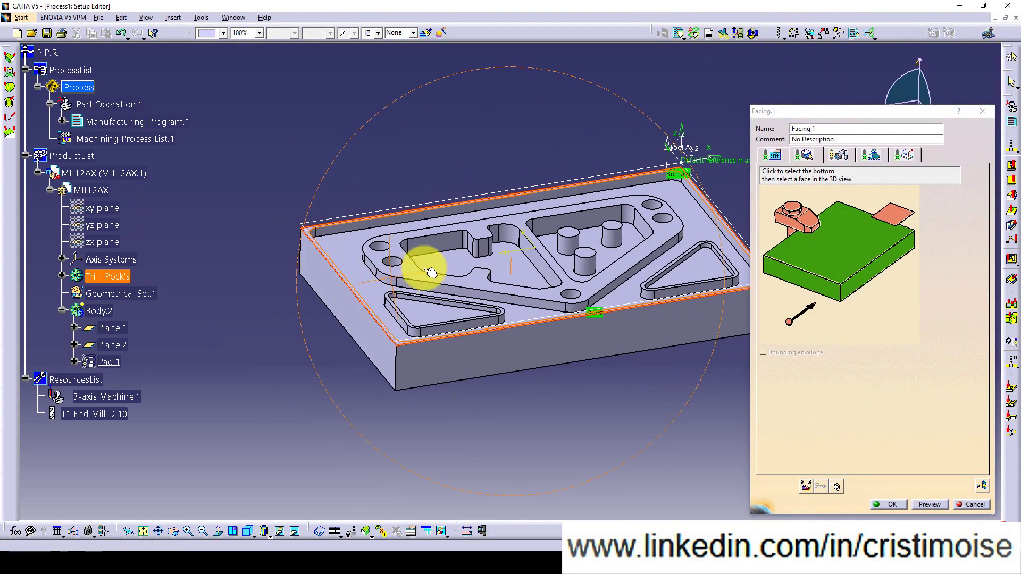
pyautogui.click(890, 214)
pyautogui.click(786, 280)
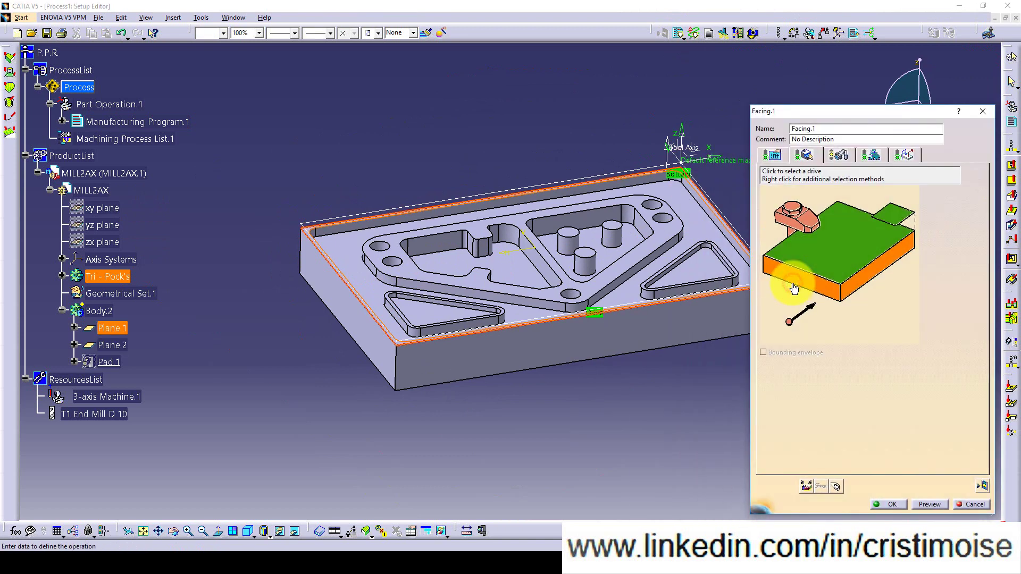
# Set Facing.1's tool path style to Back and forth, keeping compensation at 1
pyautogui.click(774, 156)
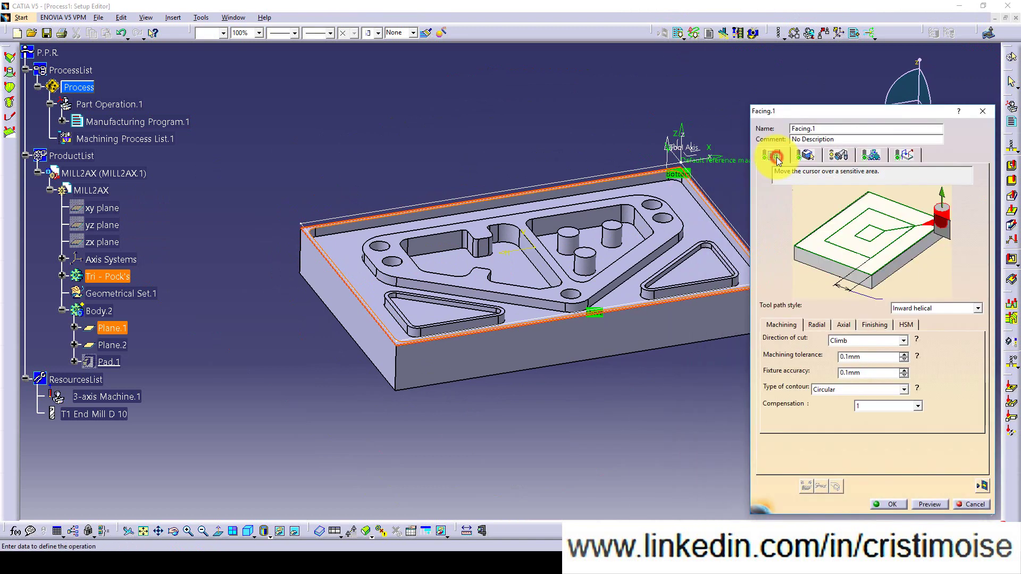
pyautogui.click(848, 338)
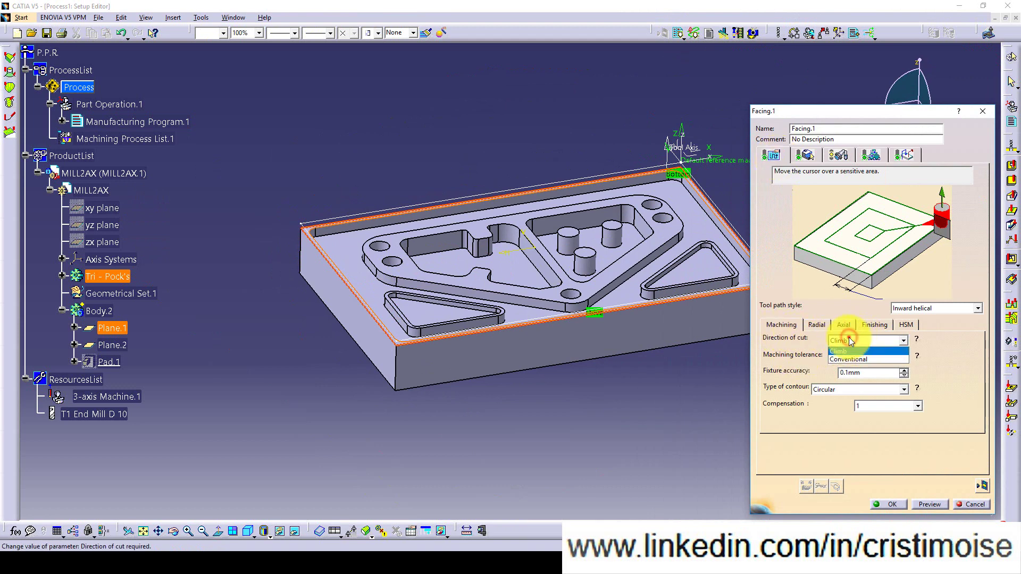
pyautogui.click(861, 376)
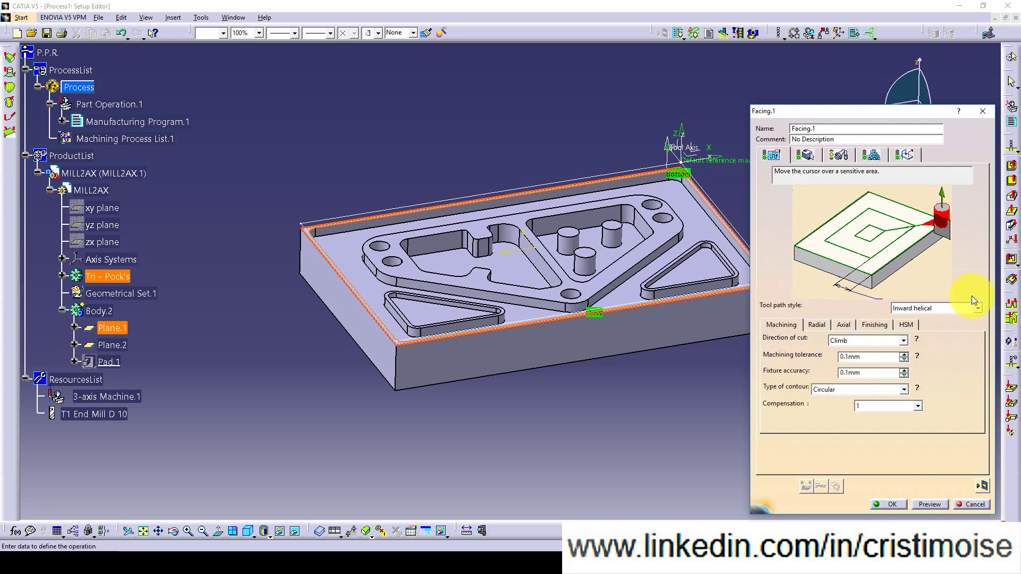
pyautogui.click(976, 308)
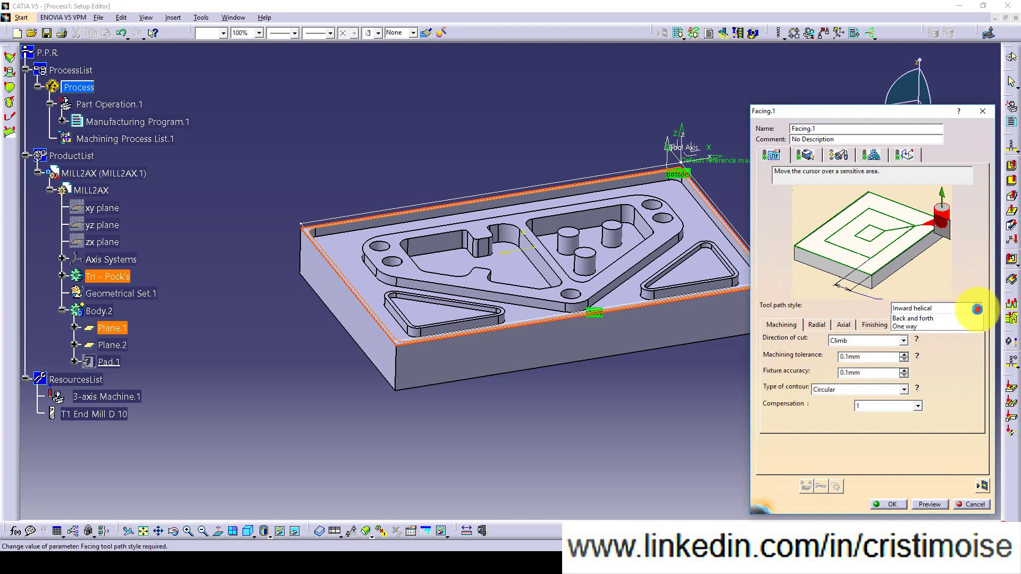
pyautogui.click(910, 326)
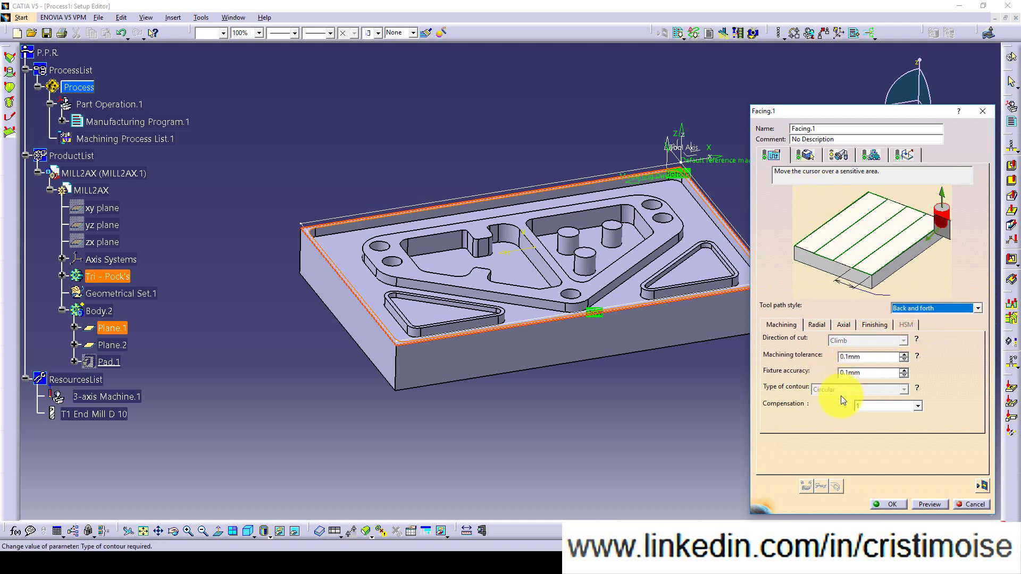
pyautogui.click(918, 406)
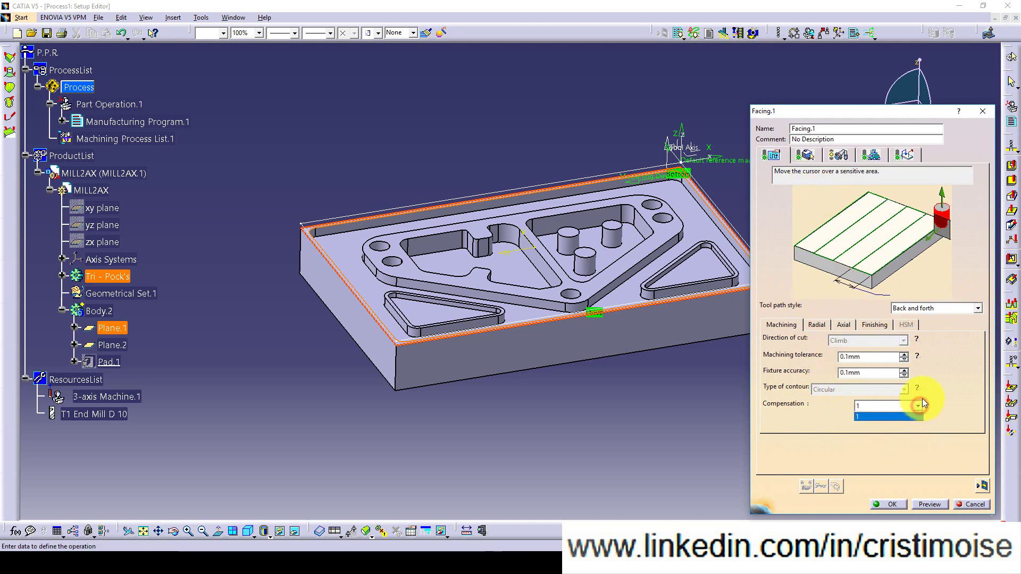
pyautogui.click(922, 400)
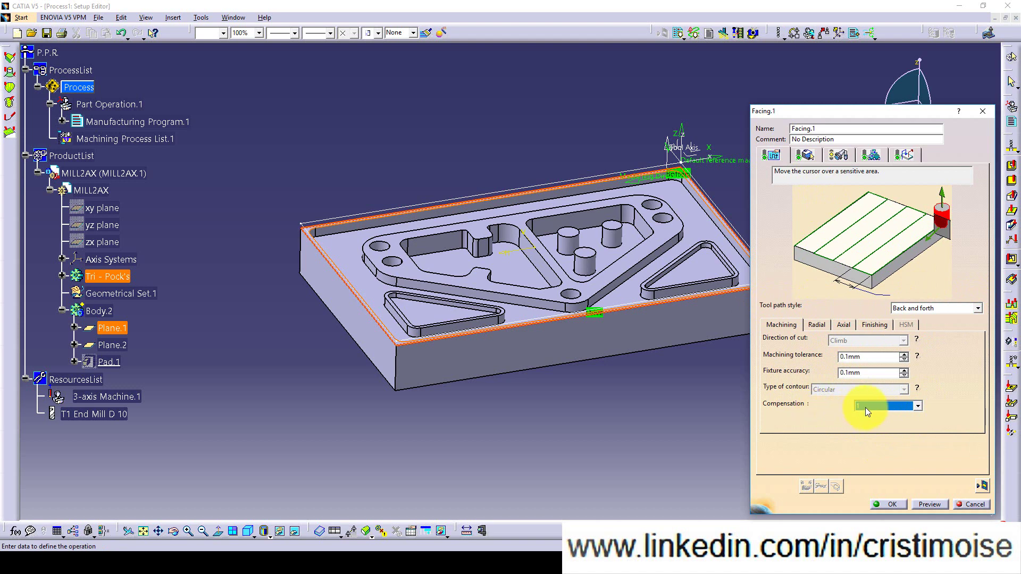
# Raise the axial number of levels to 2 and review the finishing pass settings
pyautogui.click(816, 325)
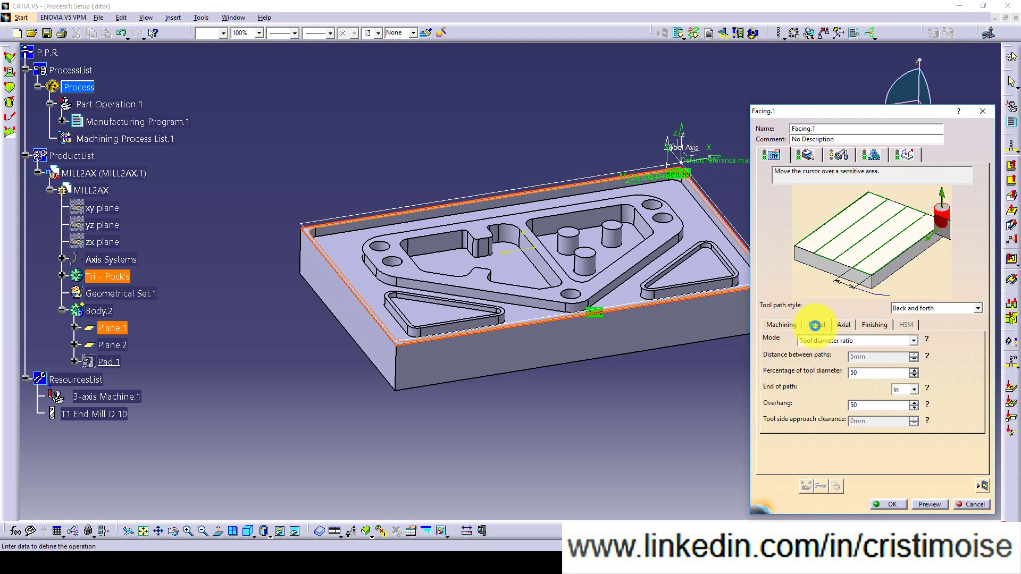
pyautogui.click(841, 325)
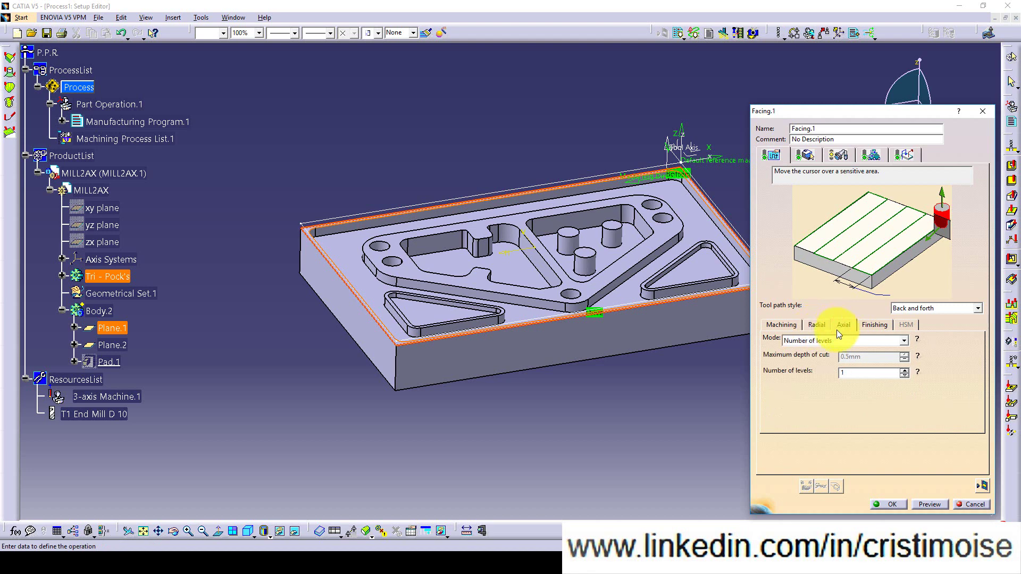
pyautogui.click(904, 373)
pyautogui.click(904, 371)
pyautogui.click(874, 326)
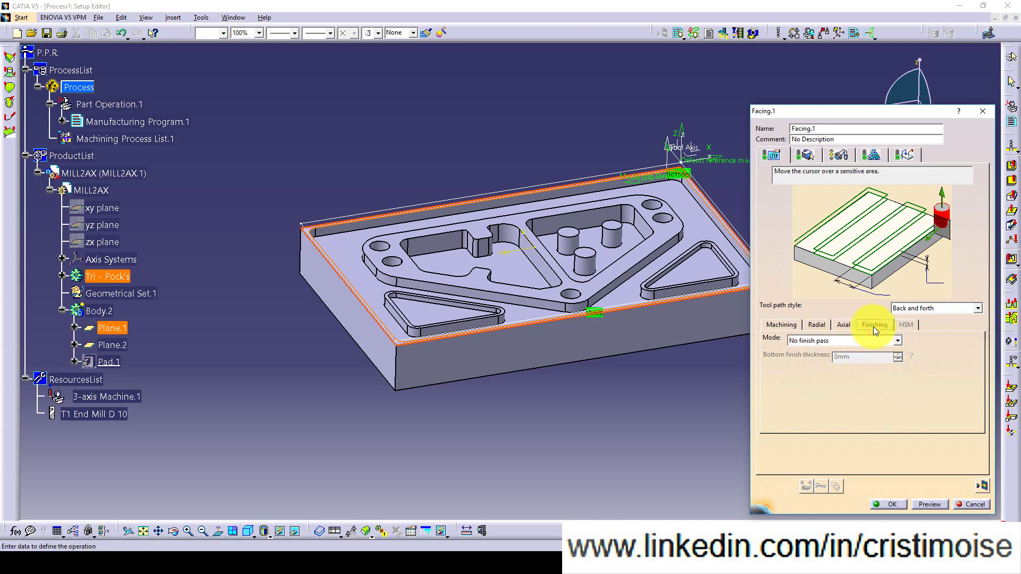
# Replay Facing.1's current toolpath and orbit the part to inspect it
pyautogui.click(982, 486)
pyautogui.moveTo(595, 412); pyautogui.dragTo(536, 280, button='middle')
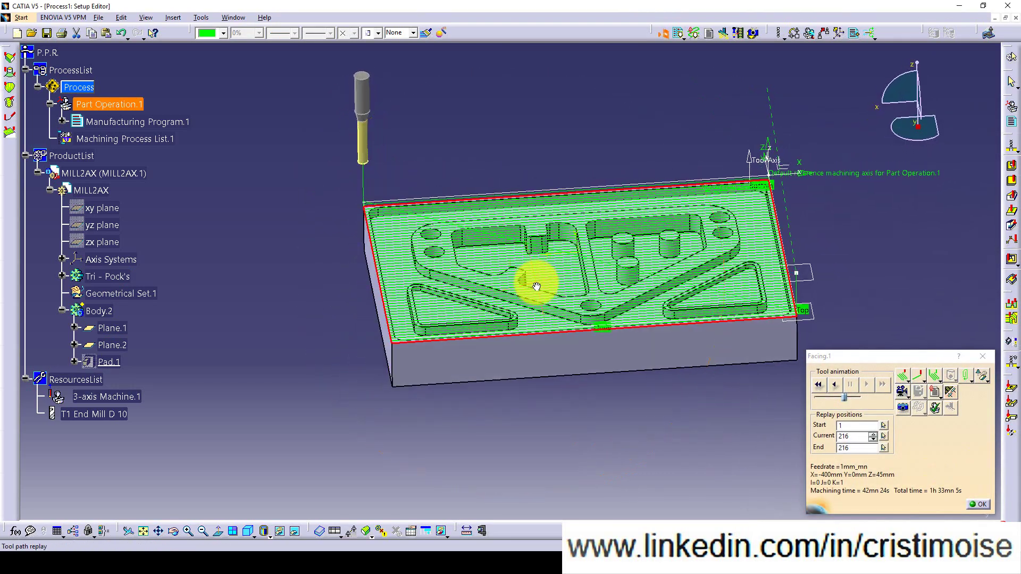
pyautogui.click(981, 504)
# Switch Facing.1 to the T1 Face Mill D 50 and replay its back-and-forth passes
pyautogui.click(832, 155)
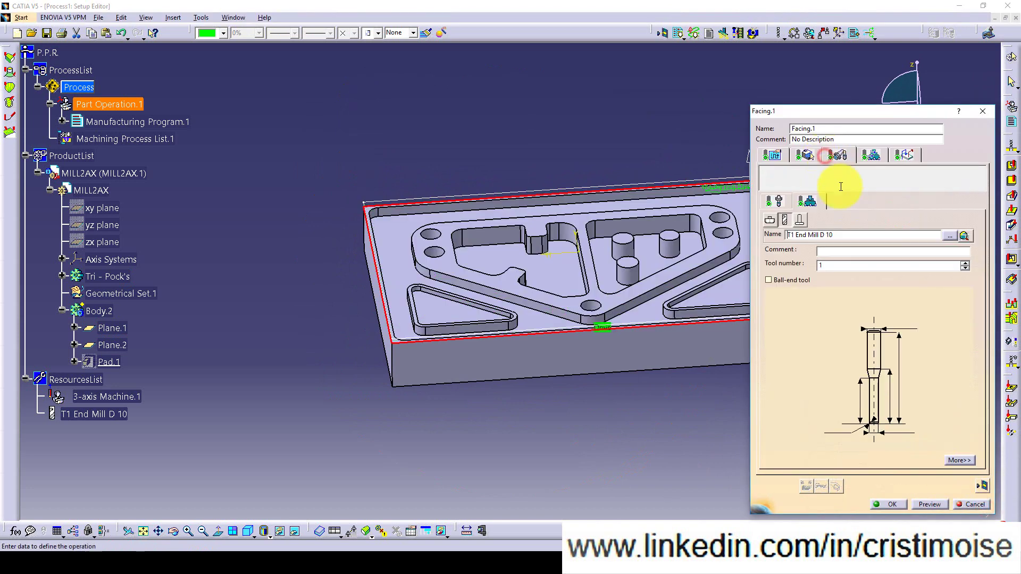
pyautogui.click(769, 220)
pyautogui.moveTo(866, 376)
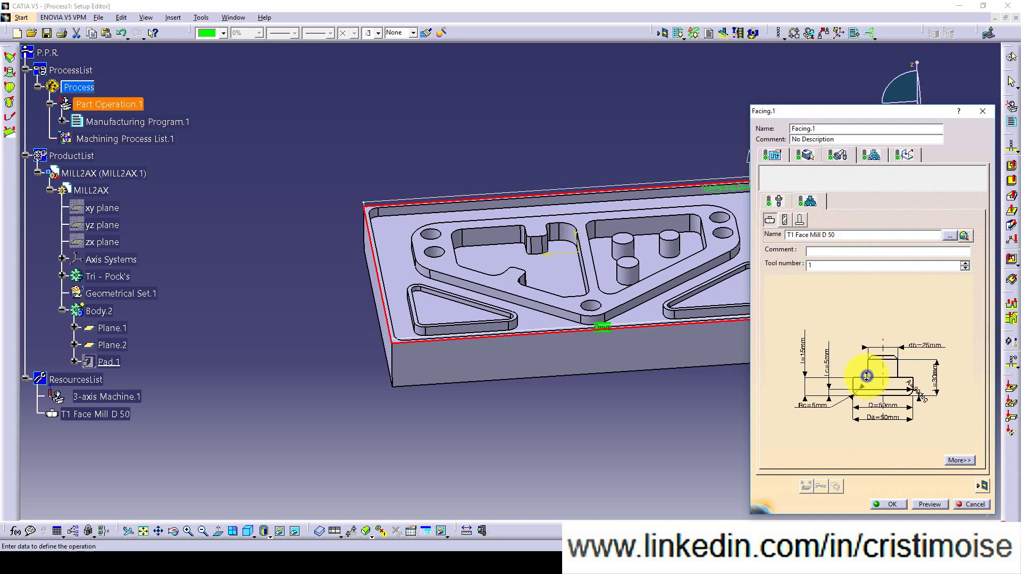
pyautogui.click(871, 155)
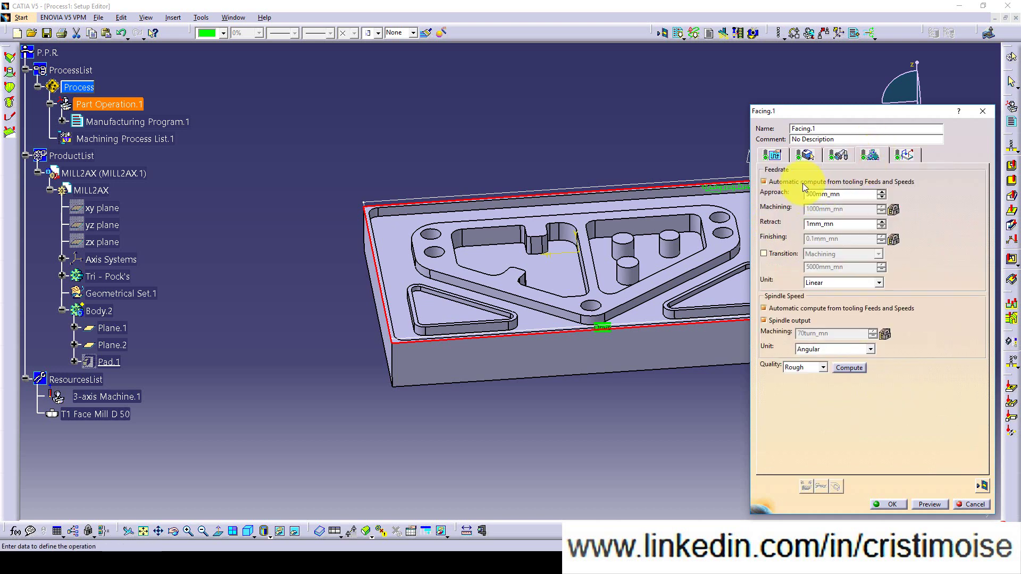
pyautogui.click(906, 155)
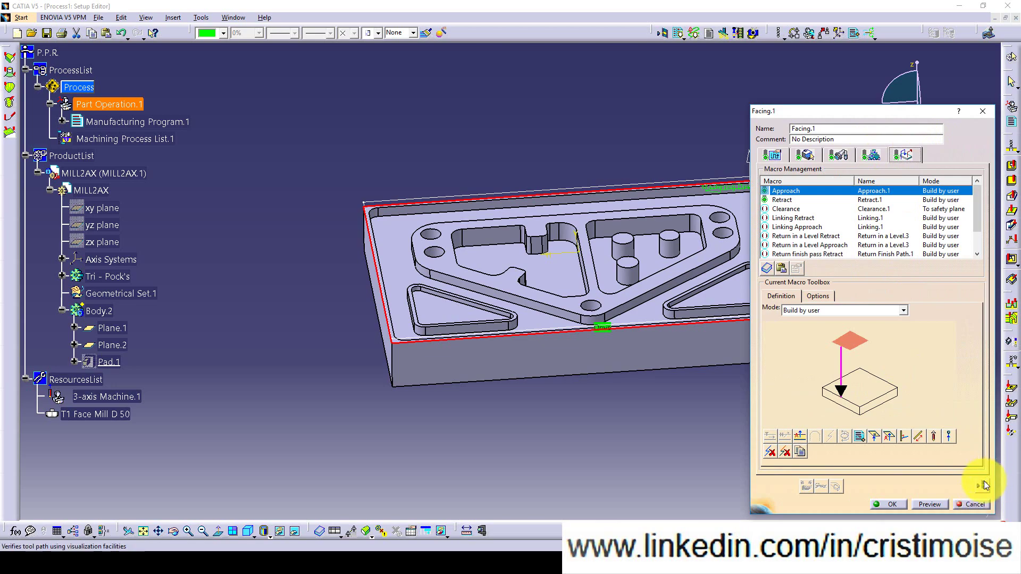
pyautogui.click(983, 482)
pyautogui.moveTo(604, 398); pyautogui.dragTo(448, 281, button='middle')
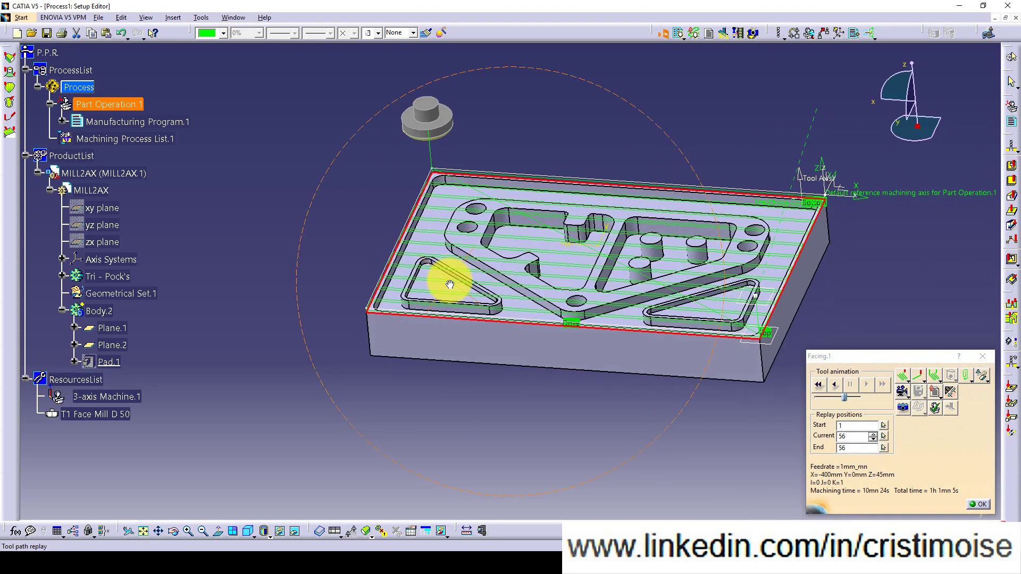
# Run Facing.1's material-removal video simulation from start to end twice
pyautogui.click(903, 392)
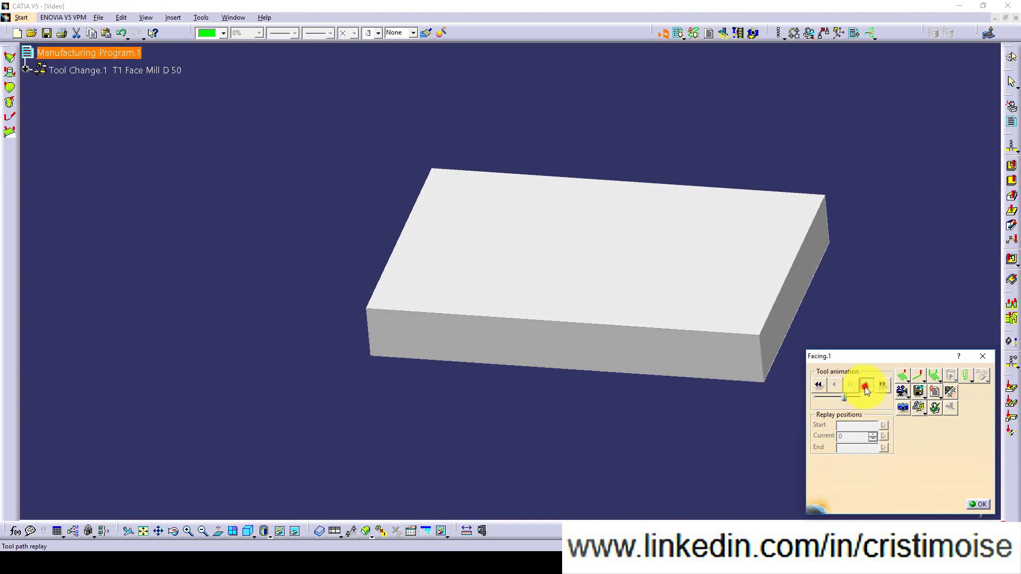
pyautogui.click(865, 387)
pyautogui.click(820, 386)
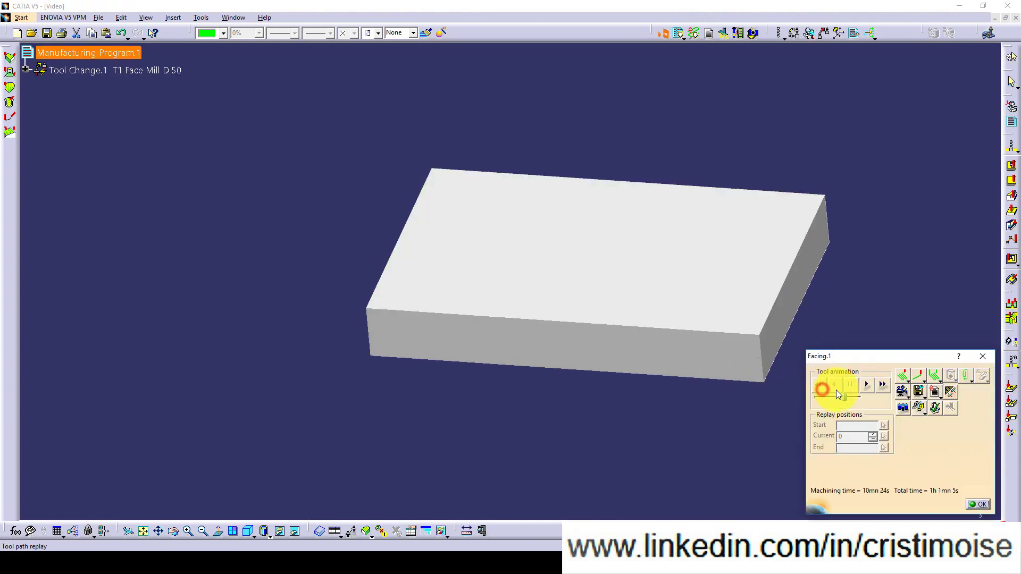
pyautogui.click(865, 387)
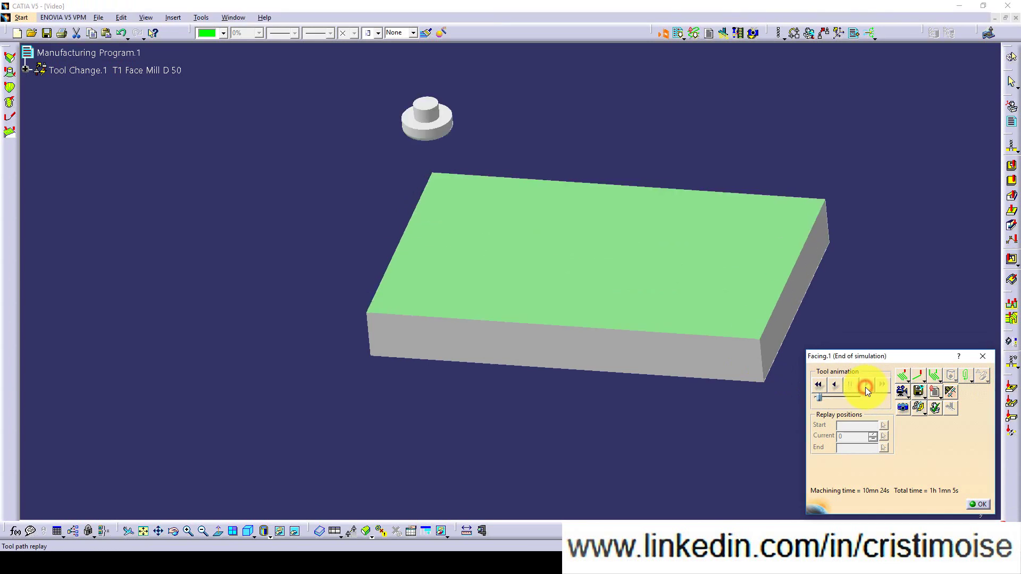
pyautogui.click(977, 504)
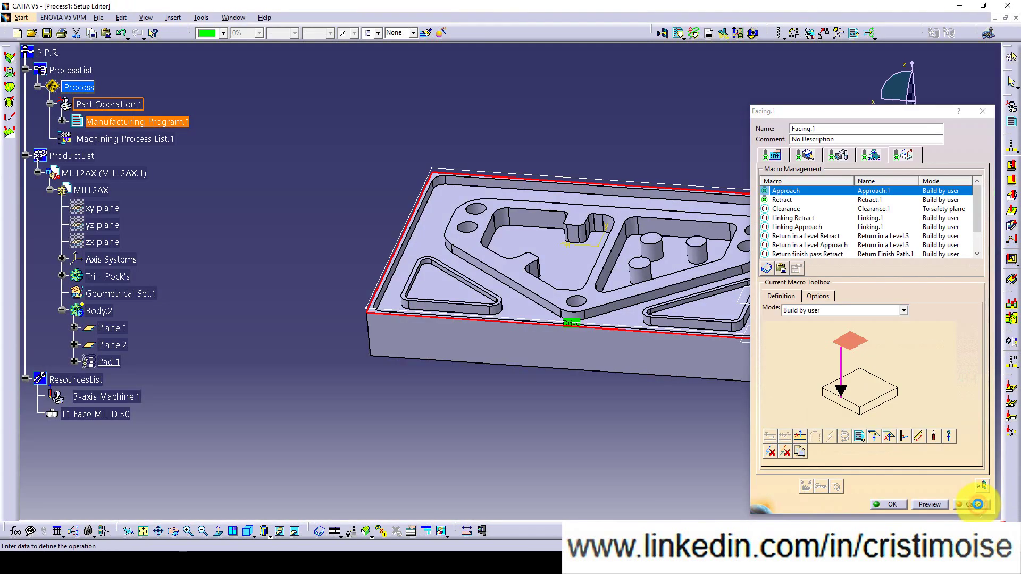
# Rerun the video simulation, dismiss the no-design-part analysis error, and confirm Facing.1
pyautogui.click(982, 486)
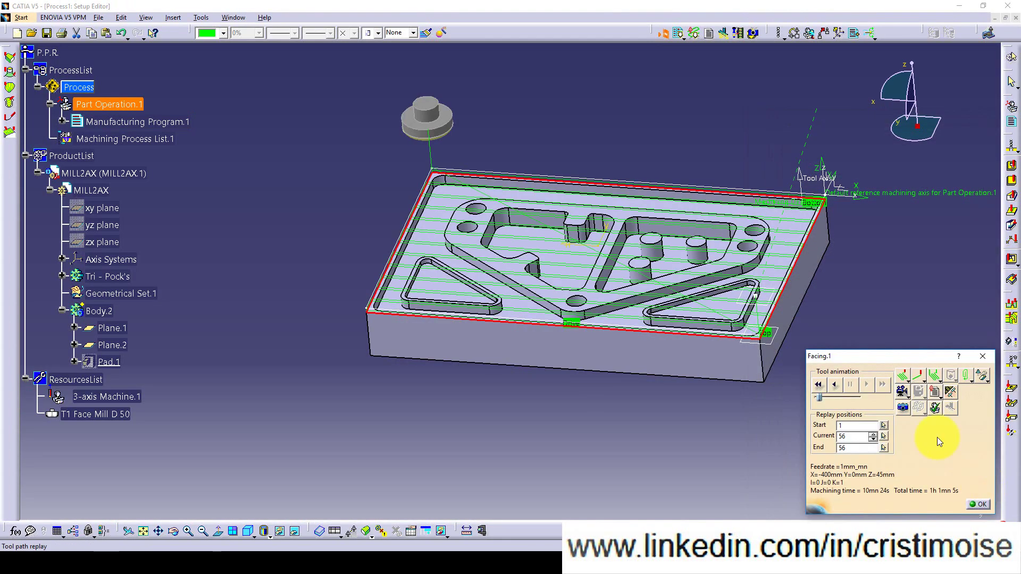
pyautogui.click(902, 392)
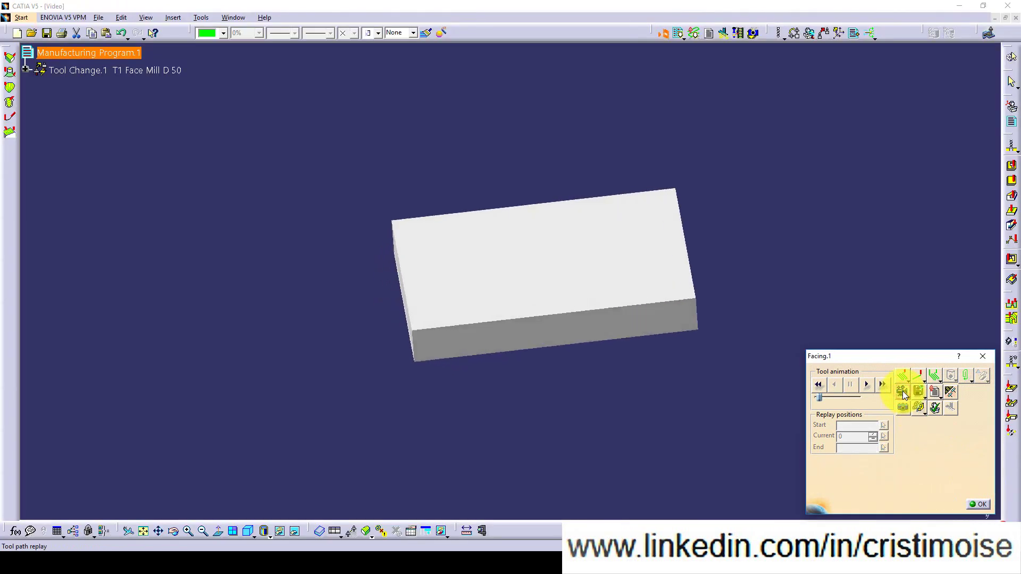
pyautogui.click(816, 398)
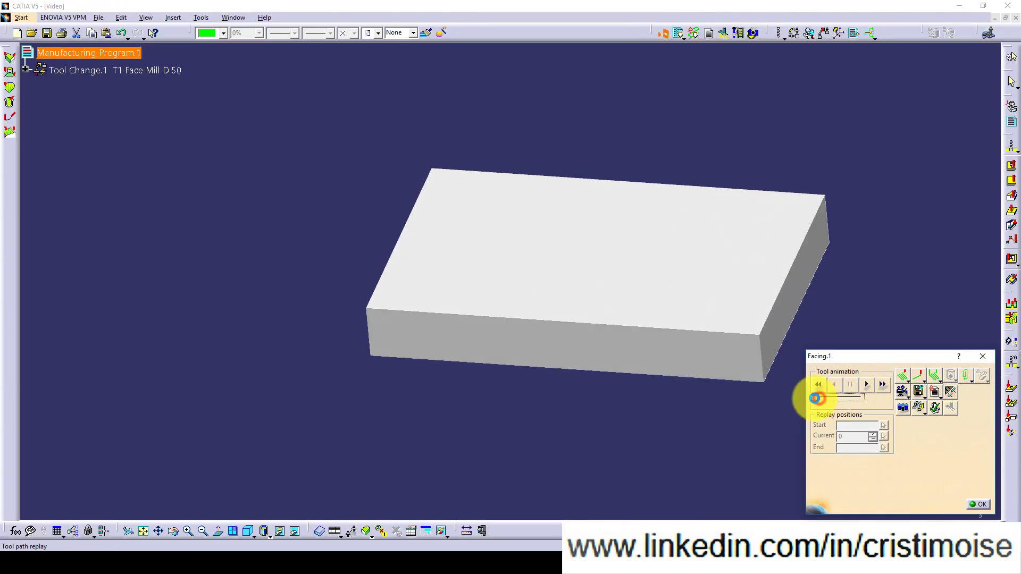
pyautogui.click(865, 384)
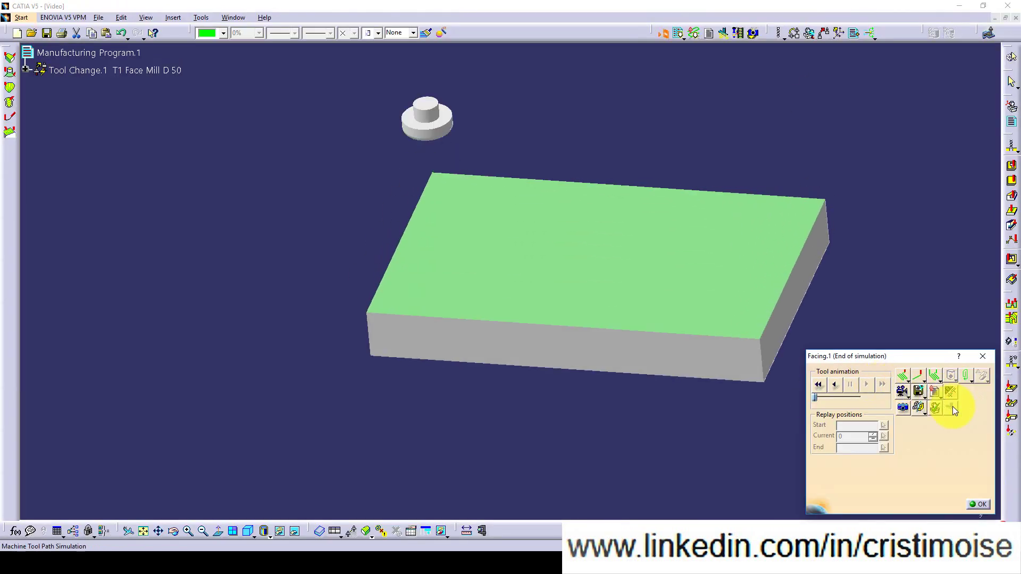
pyautogui.click(920, 406)
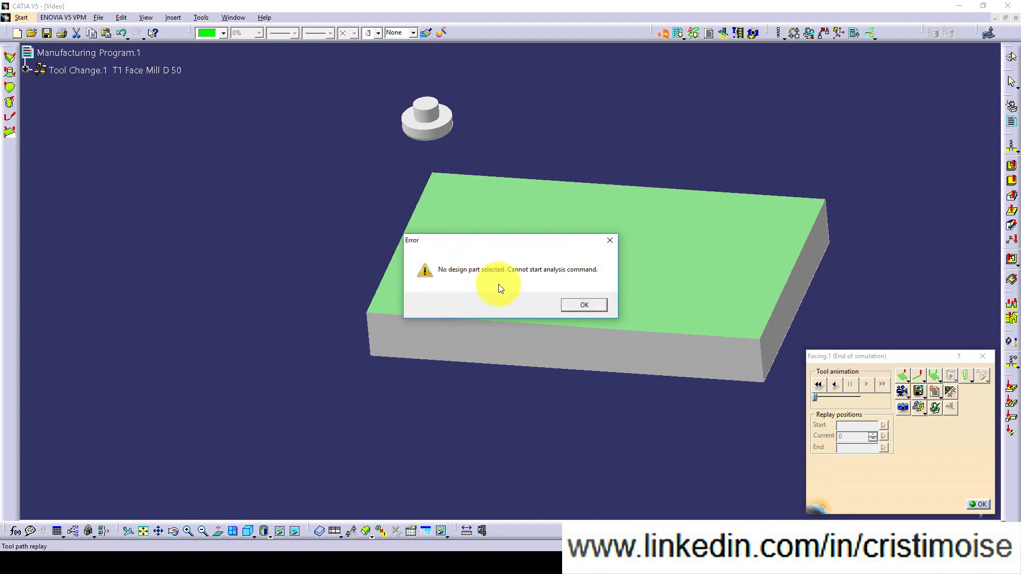
pyautogui.click(592, 305)
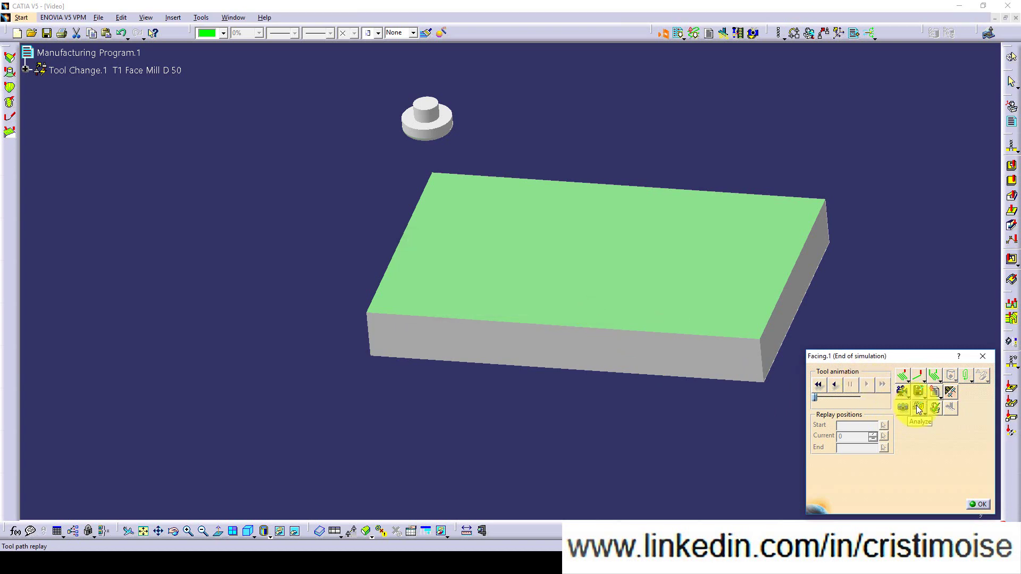
pyautogui.click(982, 503)
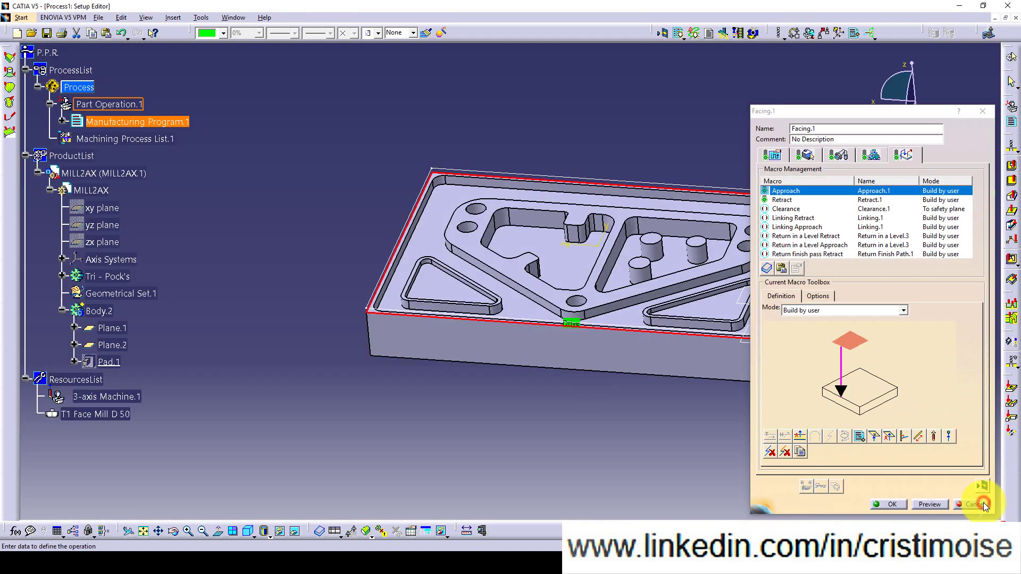
pyautogui.click(888, 502)
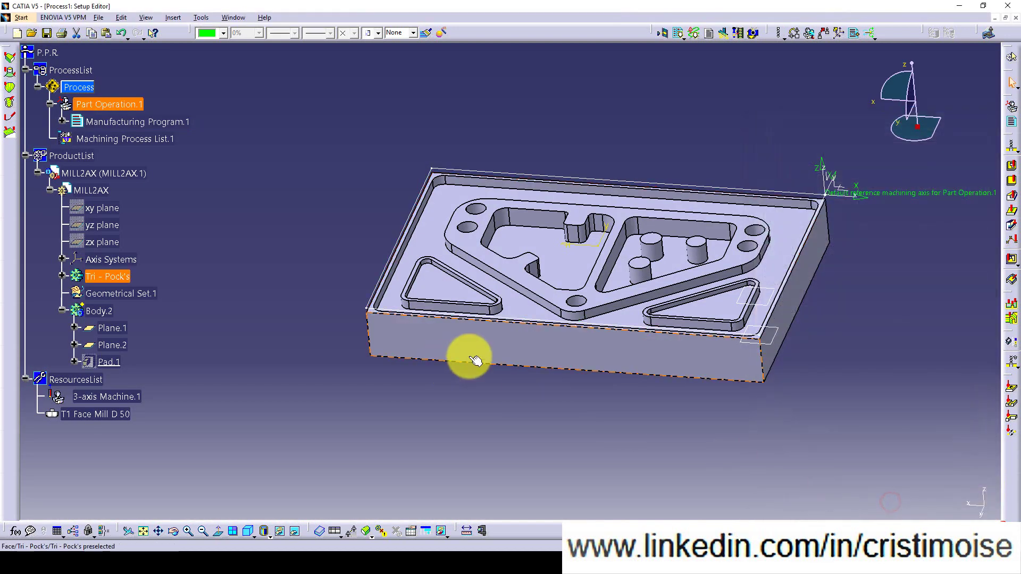
# Insert Manufacturing Program.2 after Manufacturing Program.1 and enlarge the part view
pyautogui.click(62, 121)
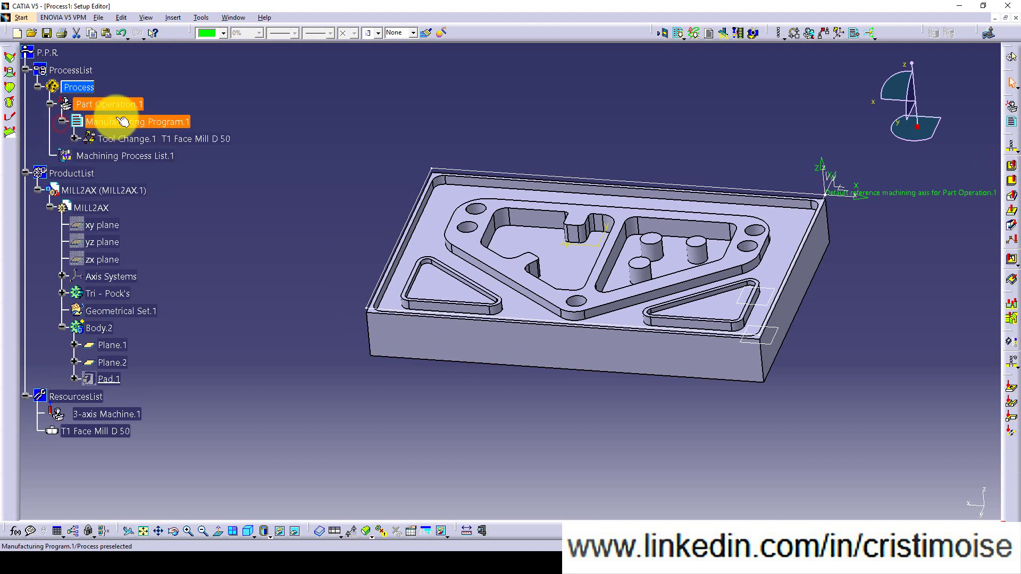
pyautogui.click(100, 121)
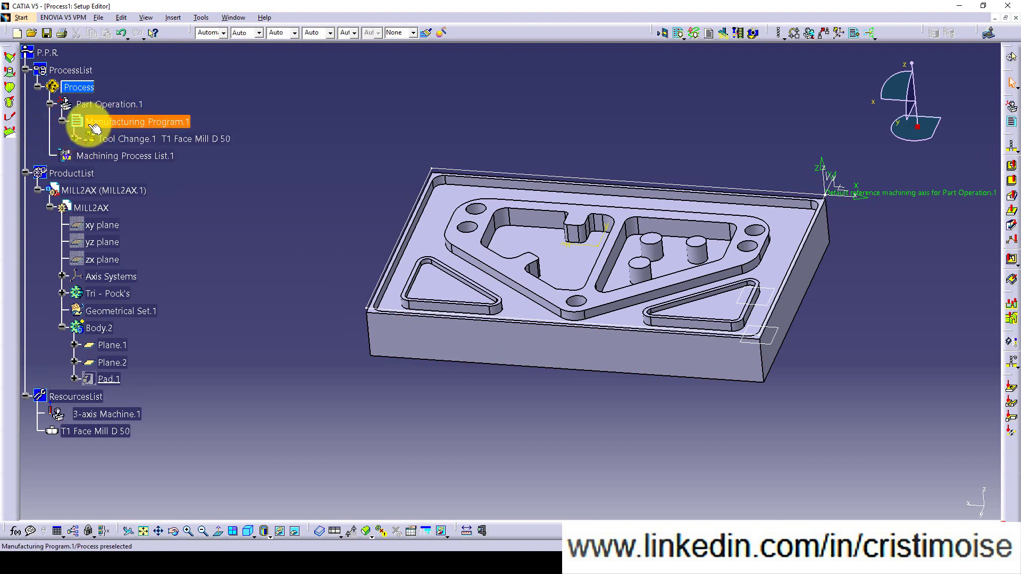
pyautogui.click(1011, 122)
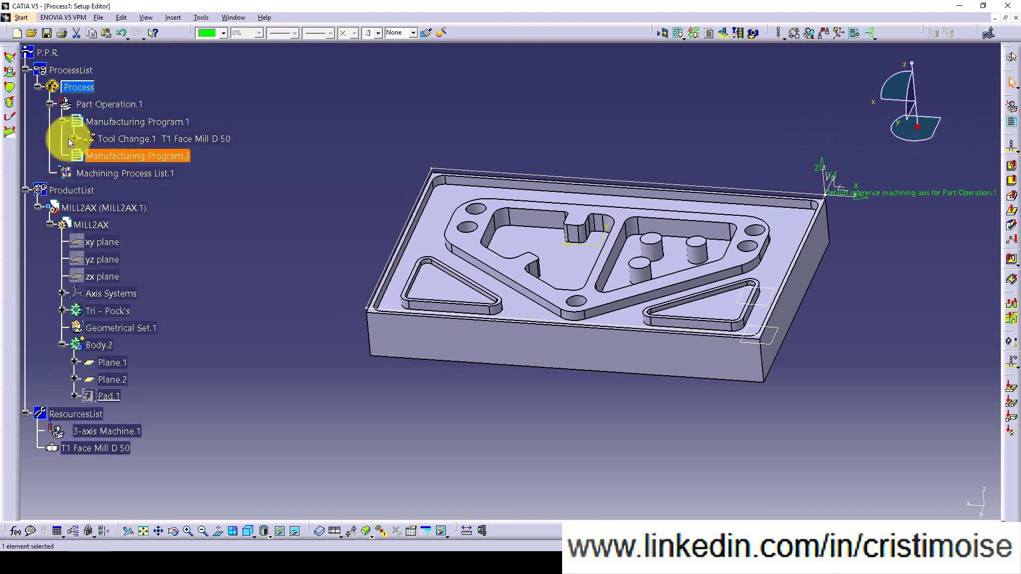
pyautogui.moveTo(510, 265); pyautogui.dragTo(617, 222, button='middle')
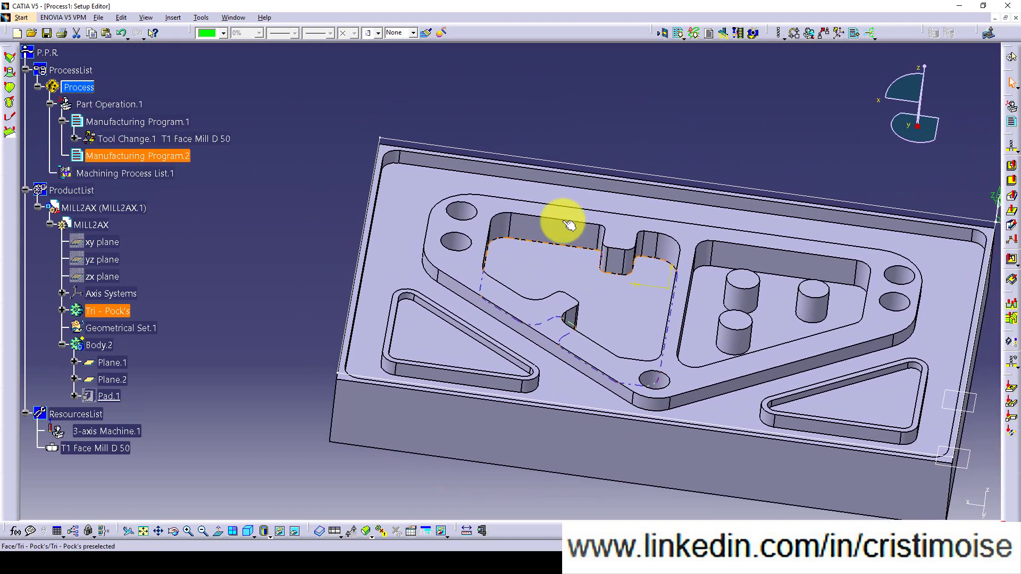
# Attempt a pocketing operation, then orbit the part back to an isometric view
pyautogui.click(1011, 172)
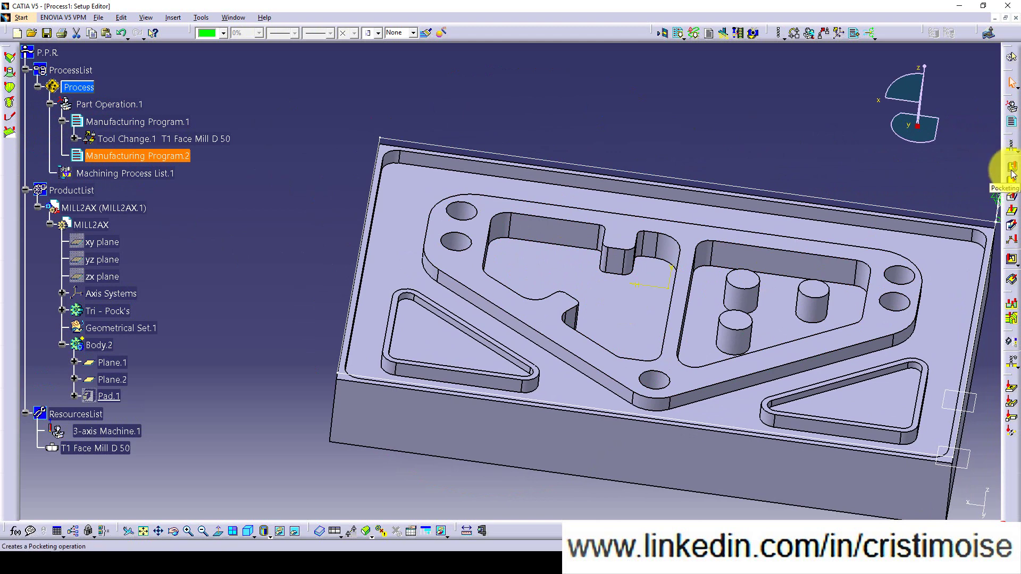
pyautogui.click(1010, 214)
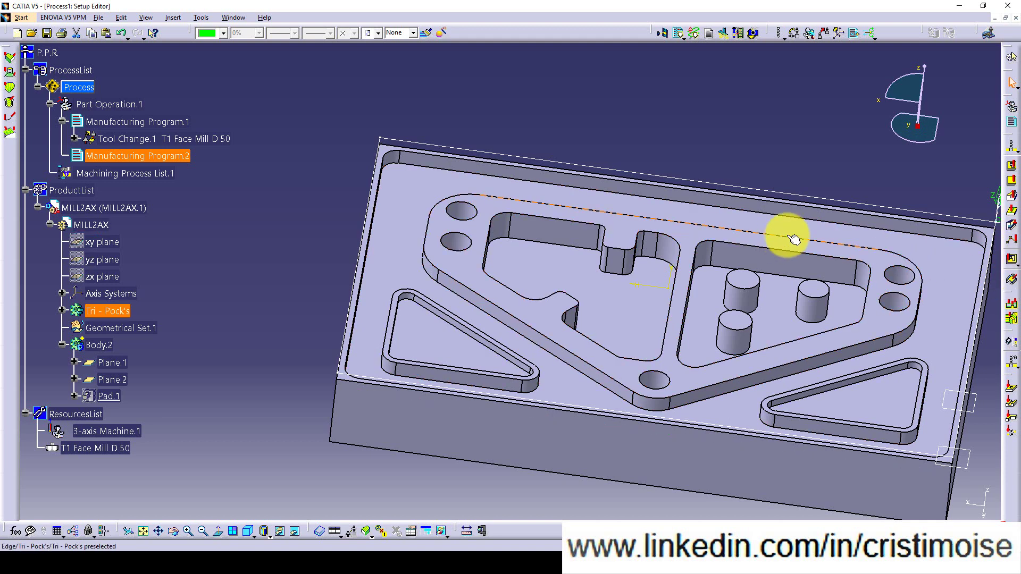
pyautogui.moveTo(792, 234); pyautogui.dragTo(590, 236, button='middle')
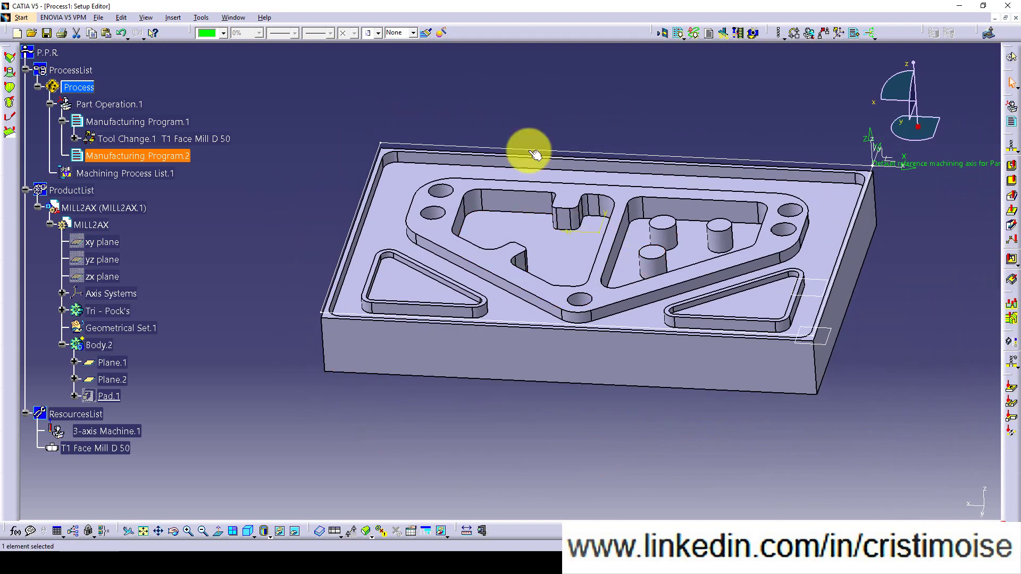
# Create Pocketing.1 using the inner pocket floor as bottom face and the top face as top plane
pyautogui.click(1013, 169)
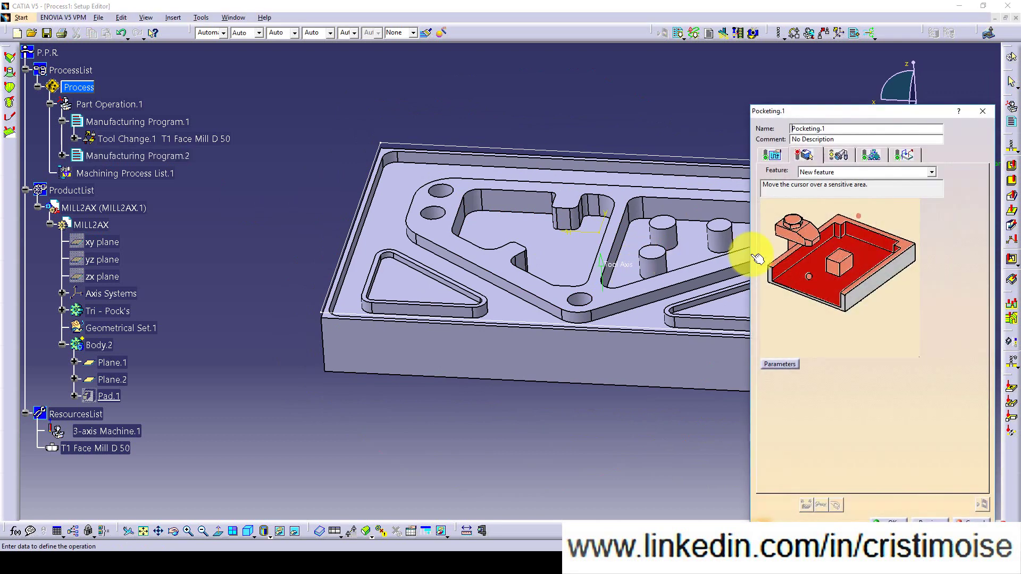
pyautogui.click(818, 285)
pyautogui.click(559, 265)
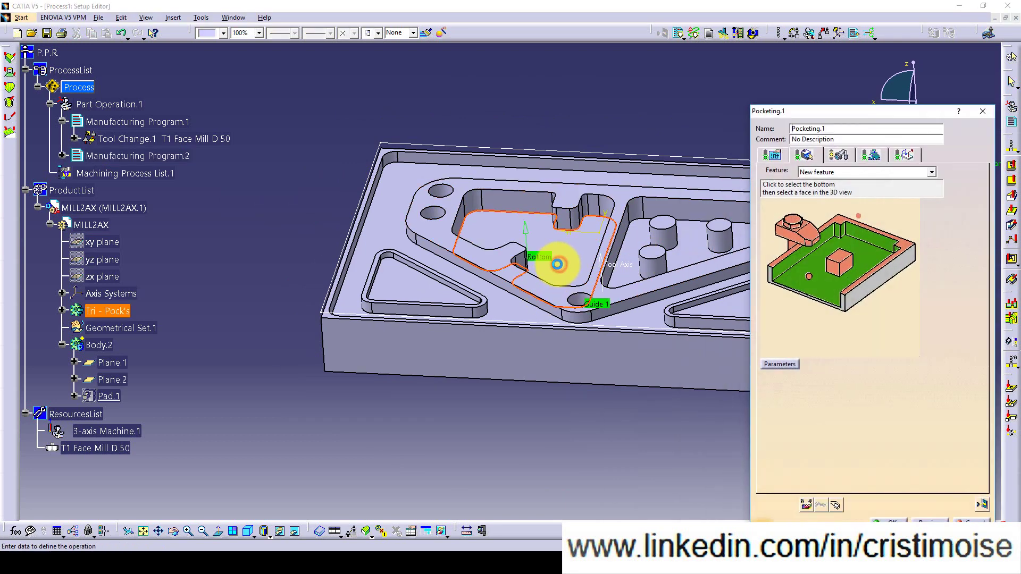
pyautogui.click(836, 223)
pyautogui.click(570, 200)
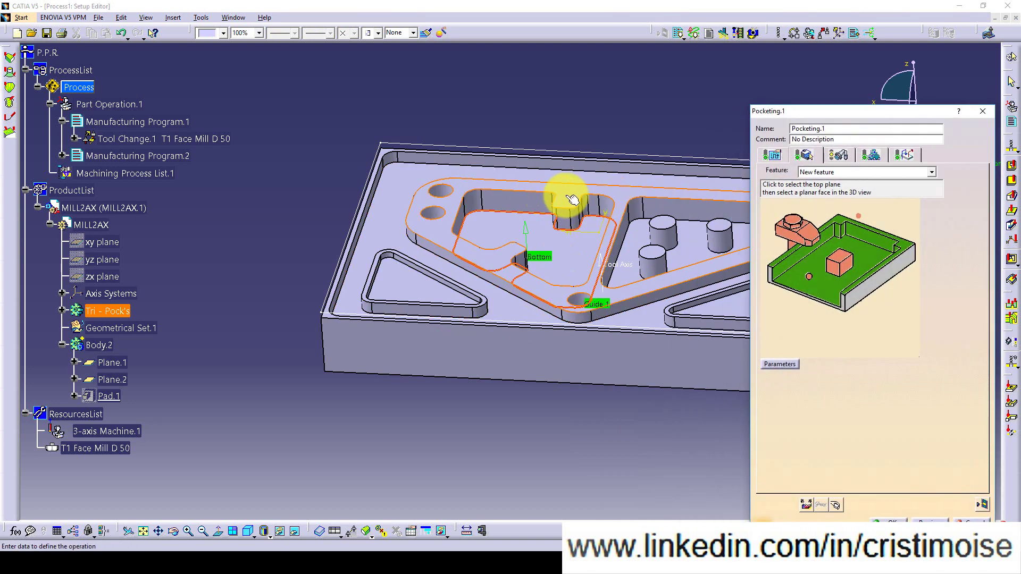
pyautogui.moveTo(569, 266); pyautogui.dragTo(563, 231, button='middle')
pyautogui.click(782, 155)
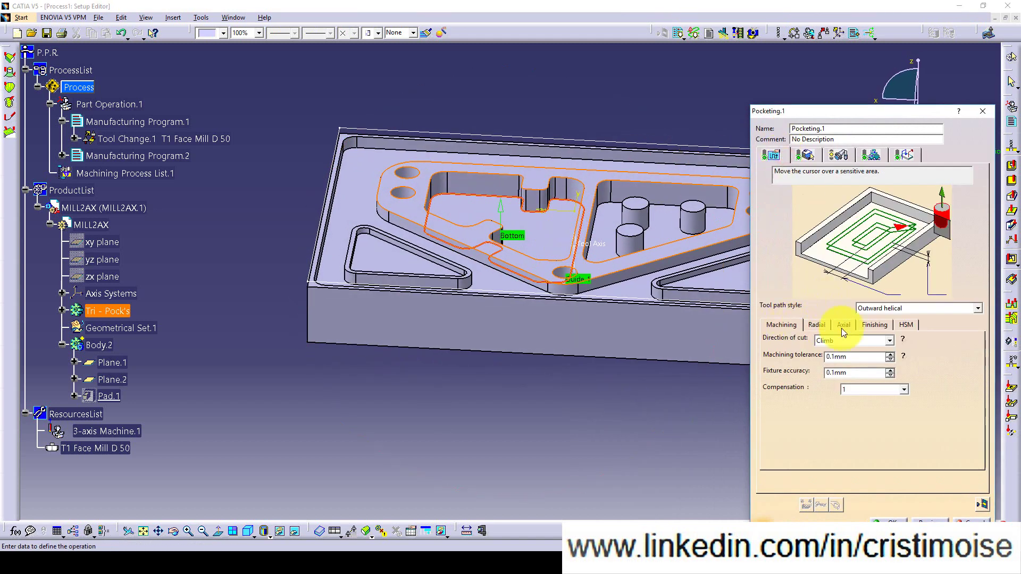
# Keep the Outward helical tool path and set axial mode to Maximum depth of cut 1mm
pyautogui.click(968, 306)
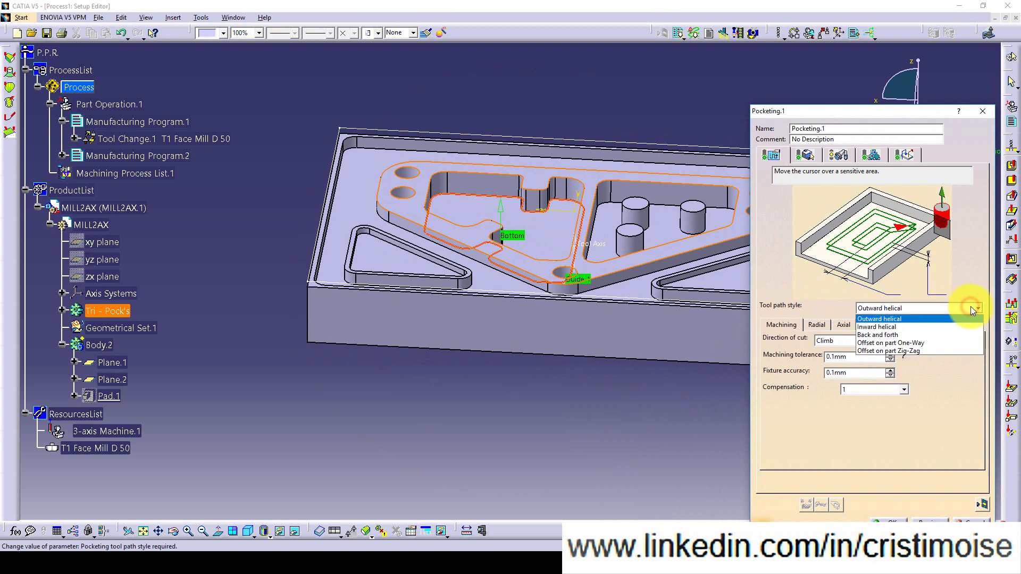
pyautogui.click(866, 335)
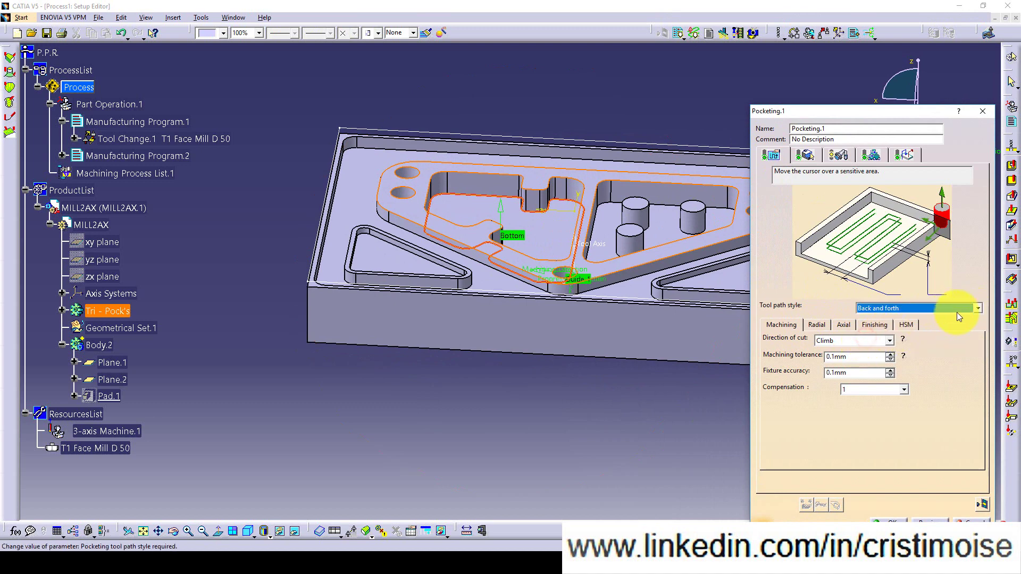
pyautogui.click(970, 310)
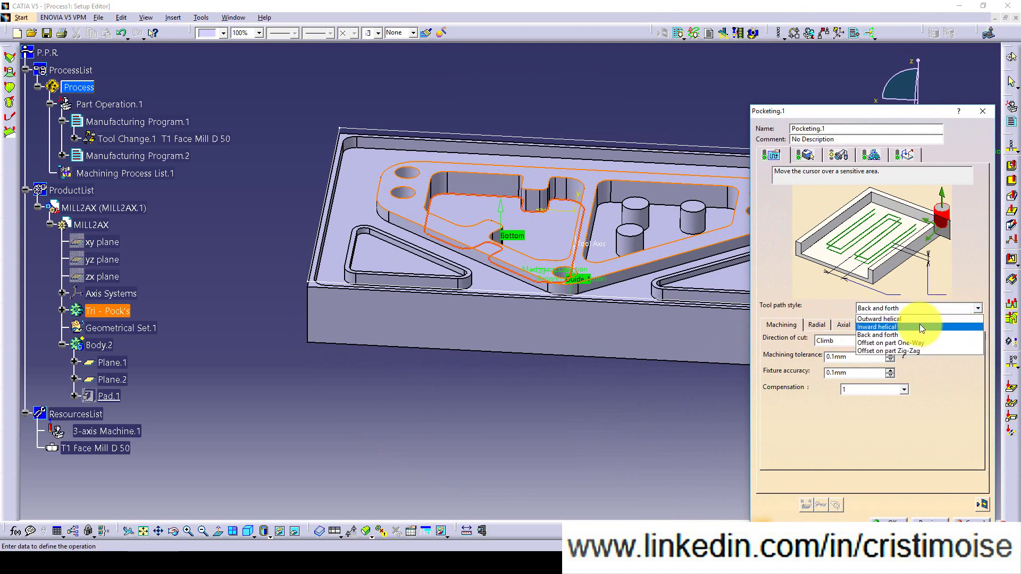
pyautogui.click(917, 319)
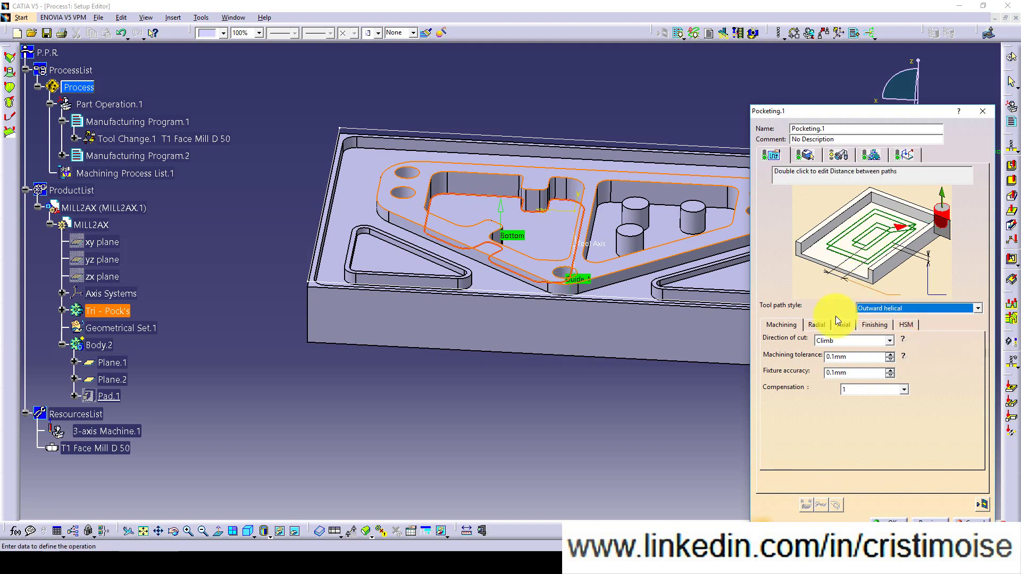
pyautogui.click(815, 324)
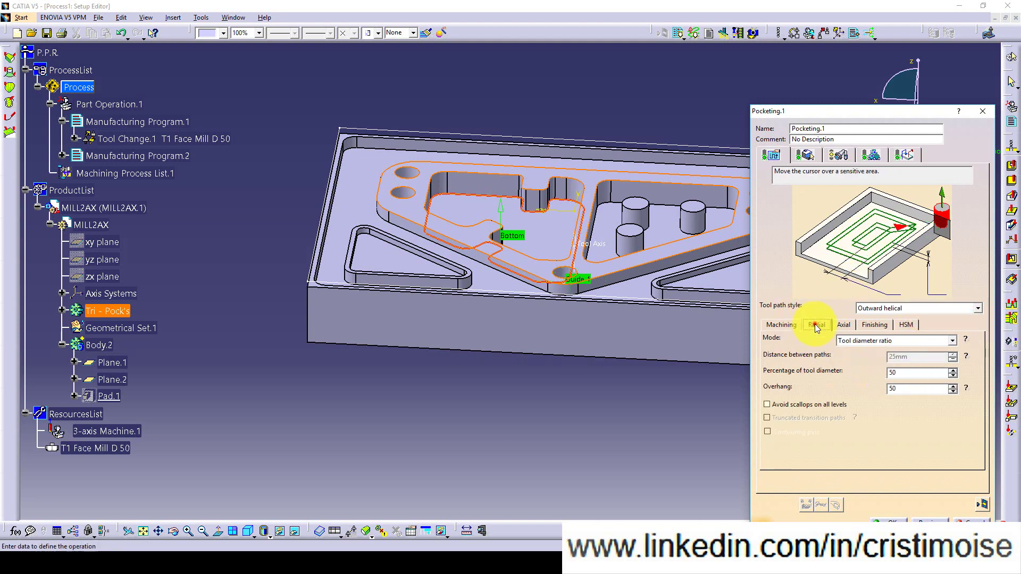
pyautogui.click(843, 325)
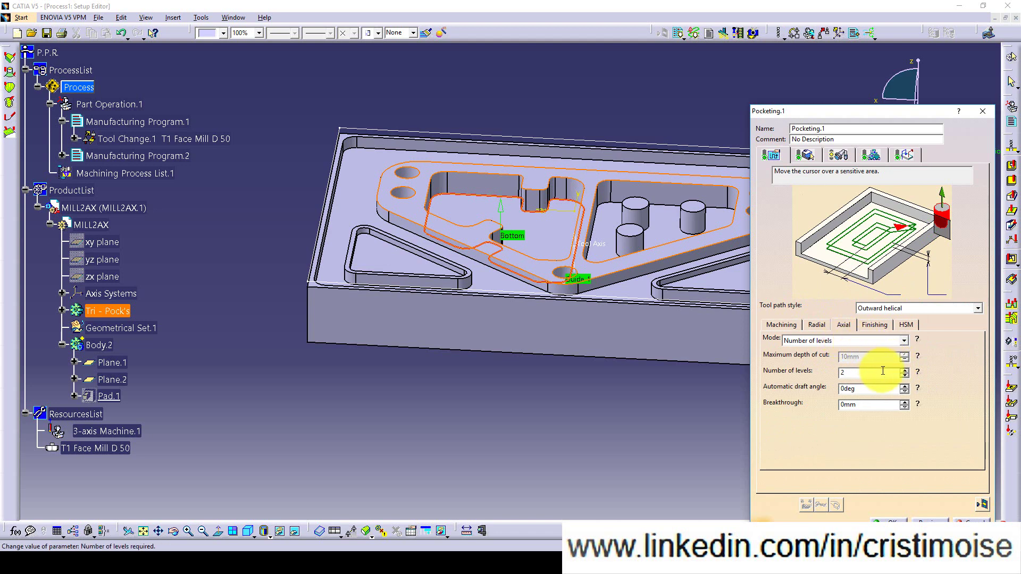
pyautogui.doubleClick(904, 370)
pyautogui.click(904, 371)
pyautogui.click(852, 341)
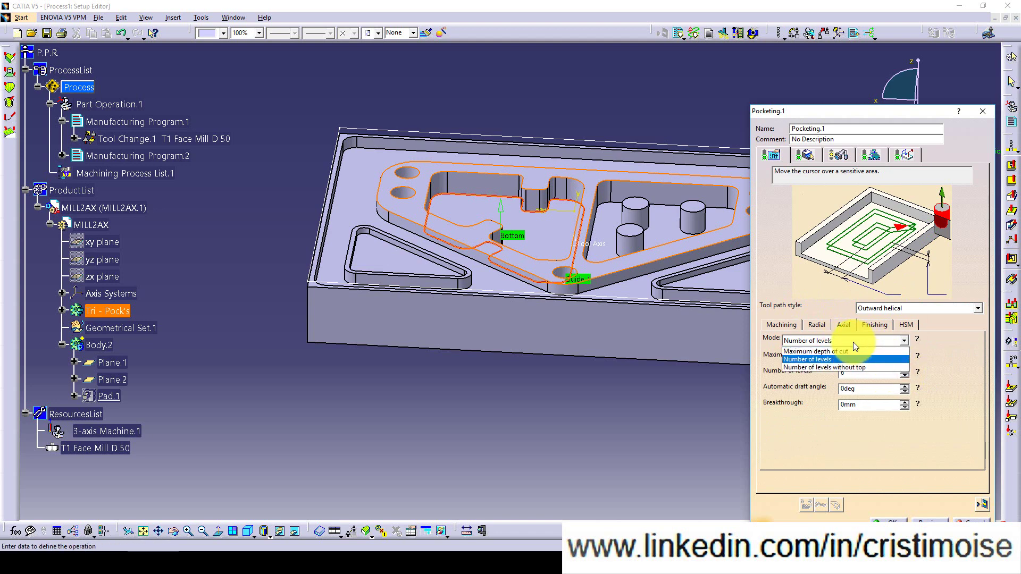
pyautogui.click(845, 352)
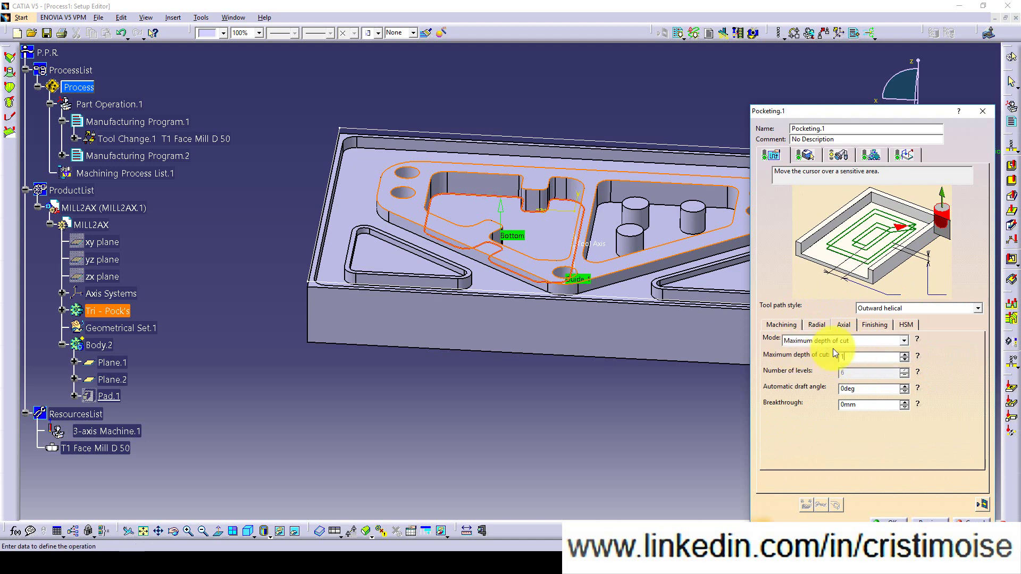
pyautogui.write('1')
pyautogui.click(865, 390)
# Set the finishing mode to Side finish last level
pyautogui.click(869, 324)
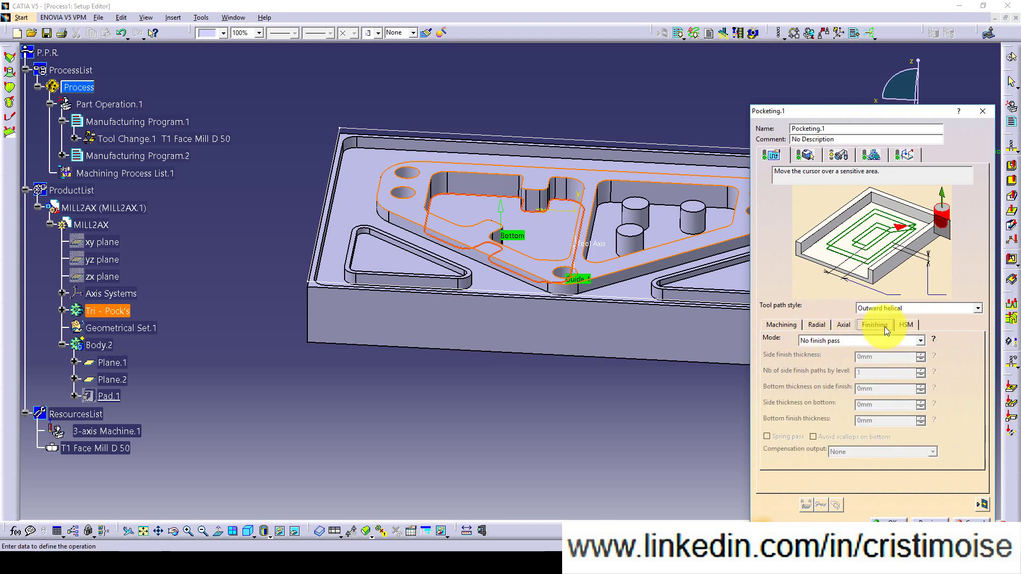
pyautogui.click(906, 324)
pyautogui.click(878, 325)
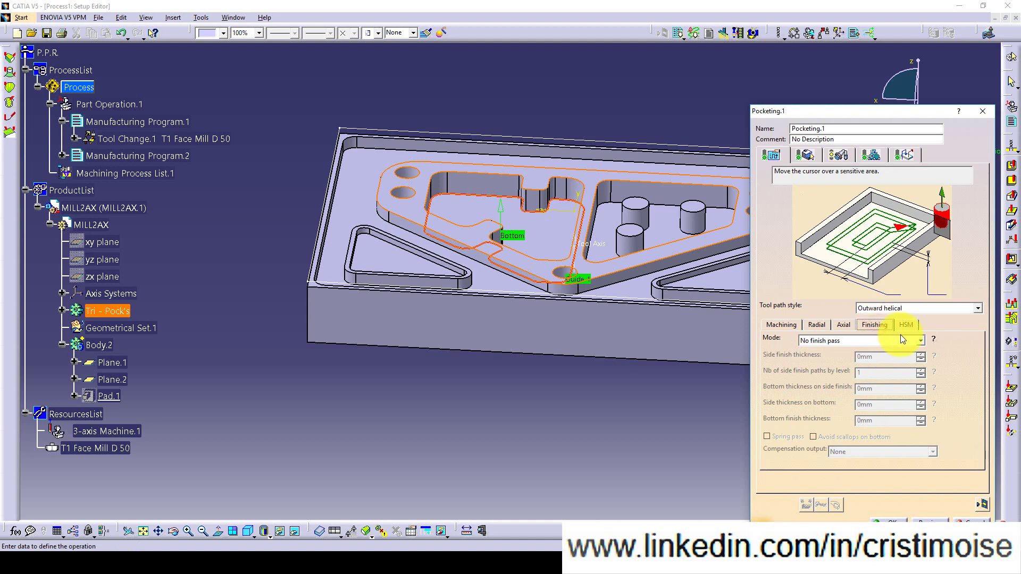
pyautogui.click(921, 340)
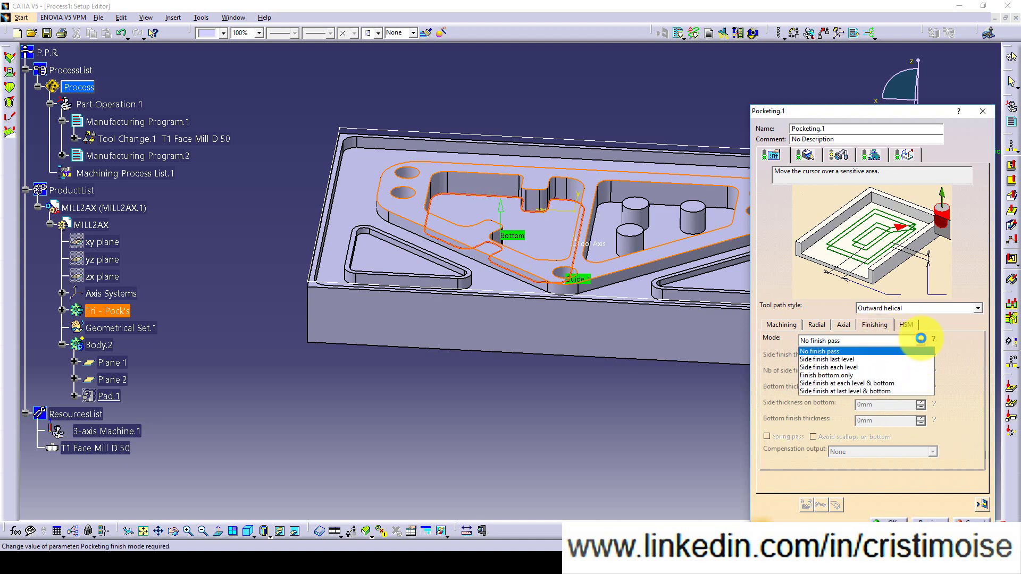
pyautogui.click(862, 360)
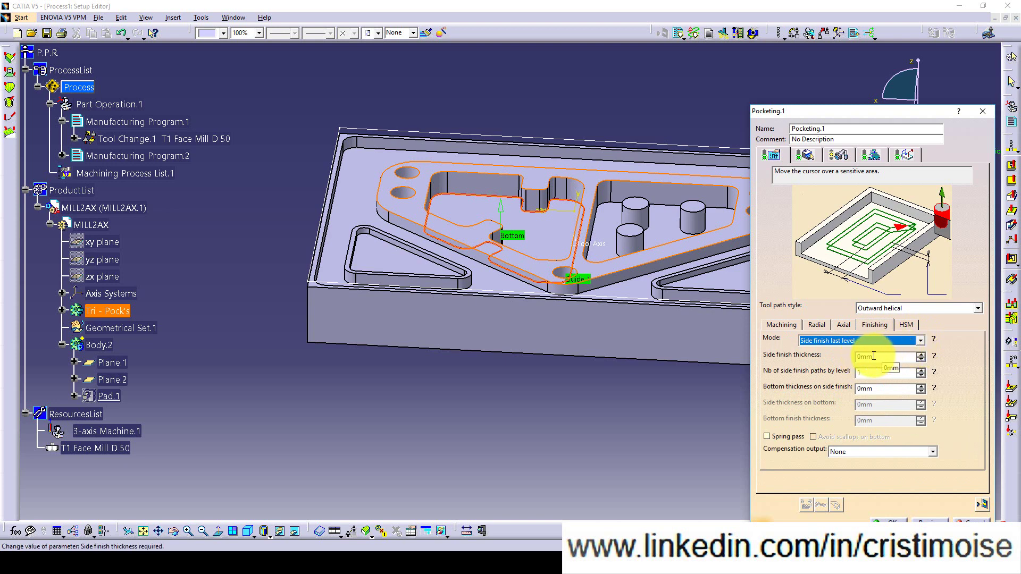
# Enable High Speed Milling and review its corner and transition options
pyautogui.click(902, 326)
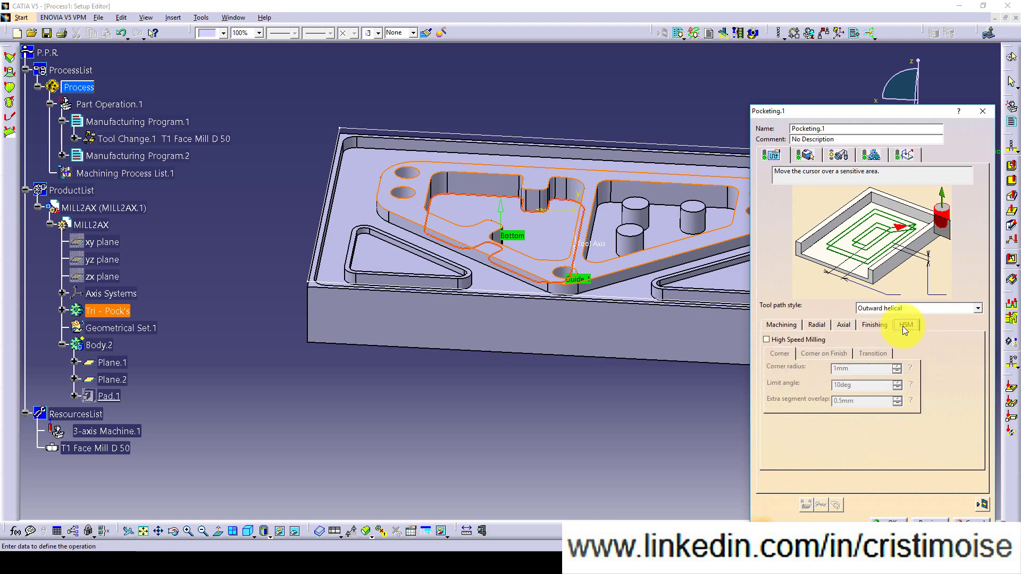
pyautogui.click(811, 340)
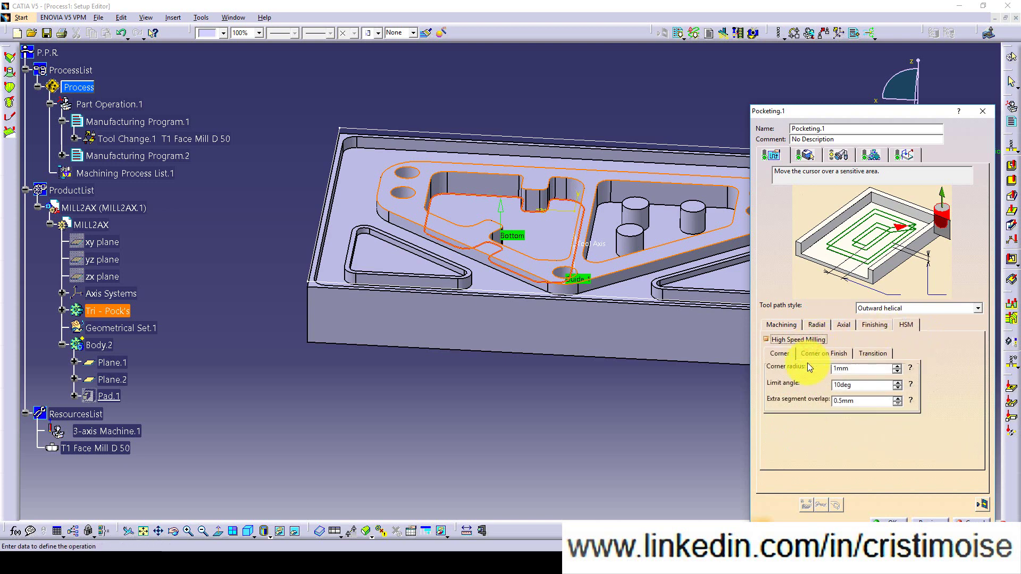
pyautogui.click(823, 355)
pyautogui.click(781, 357)
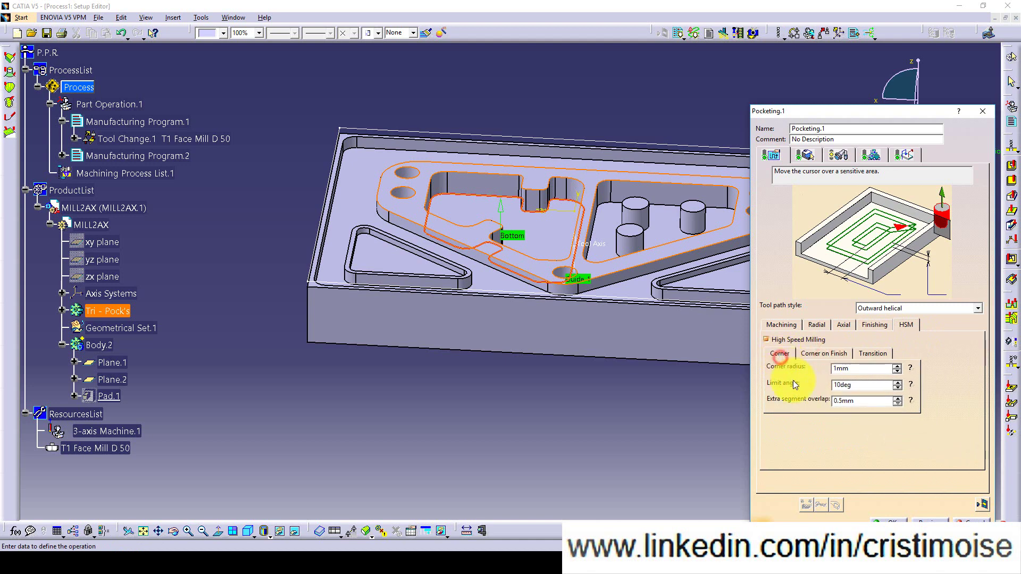
pyautogui.click(872, 353)
pyautogui.click(780, 354)
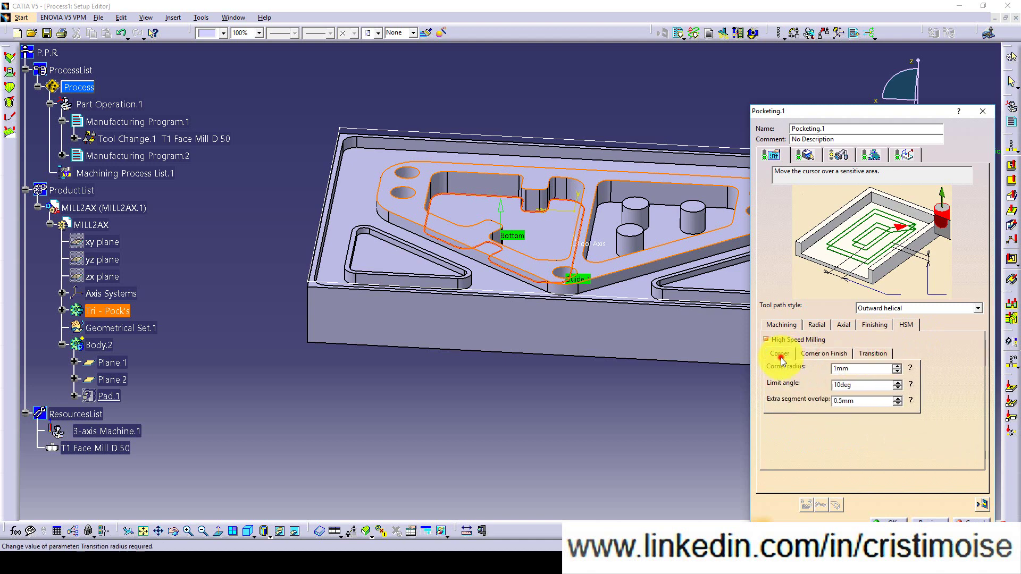
pyautogui.click(910, 369)
# Assign the T2 End Mill D 10 tool to Pocketing.1
pyautogui.click(806, 157)
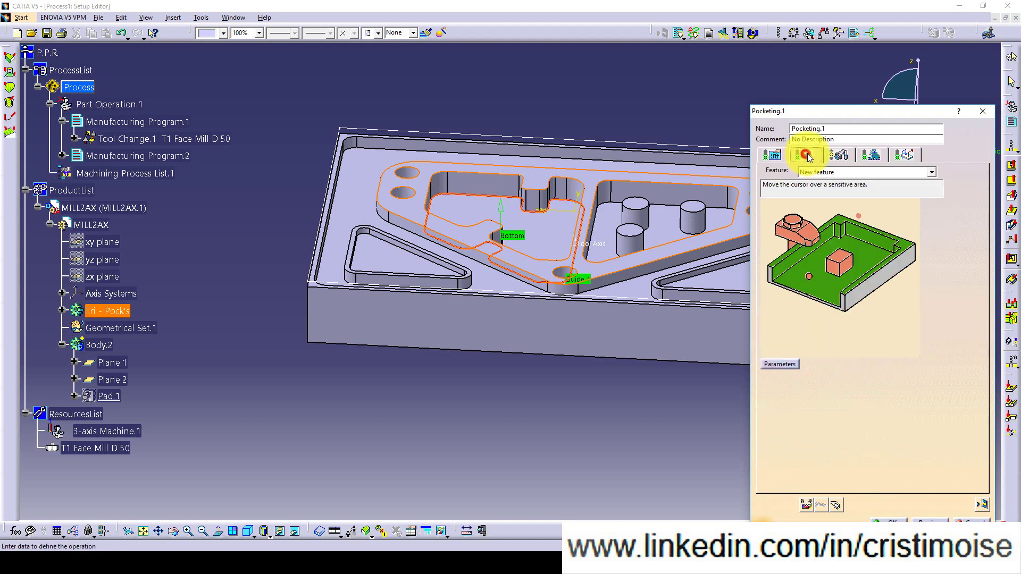
pyautogui.click(839, 155)
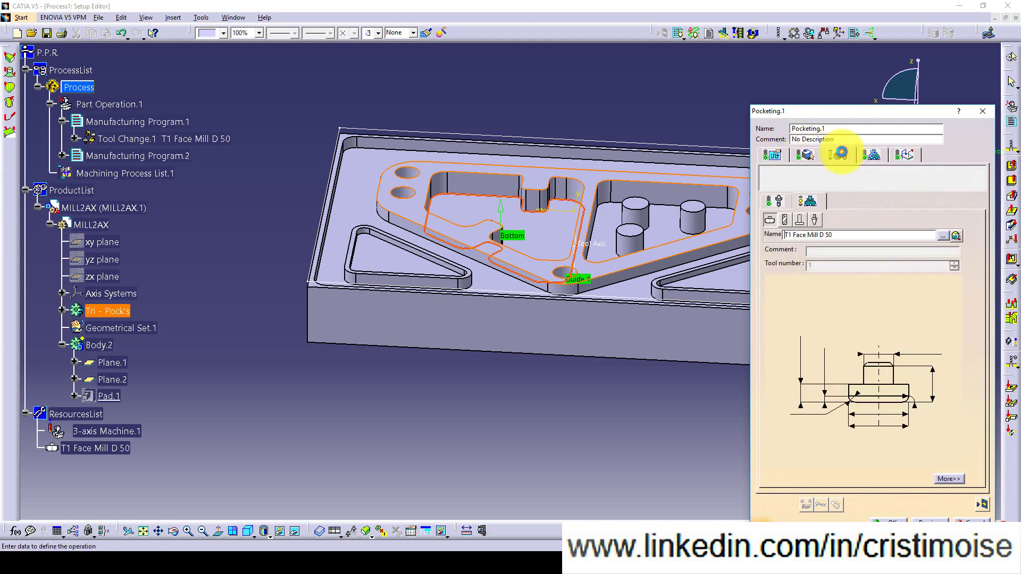
pyautogui.click(784, 220)
pyautogui.moveTo(872, 427); pyautogui.dragTo(860, 365, button='middle')
pyautogui.click(874, 156)
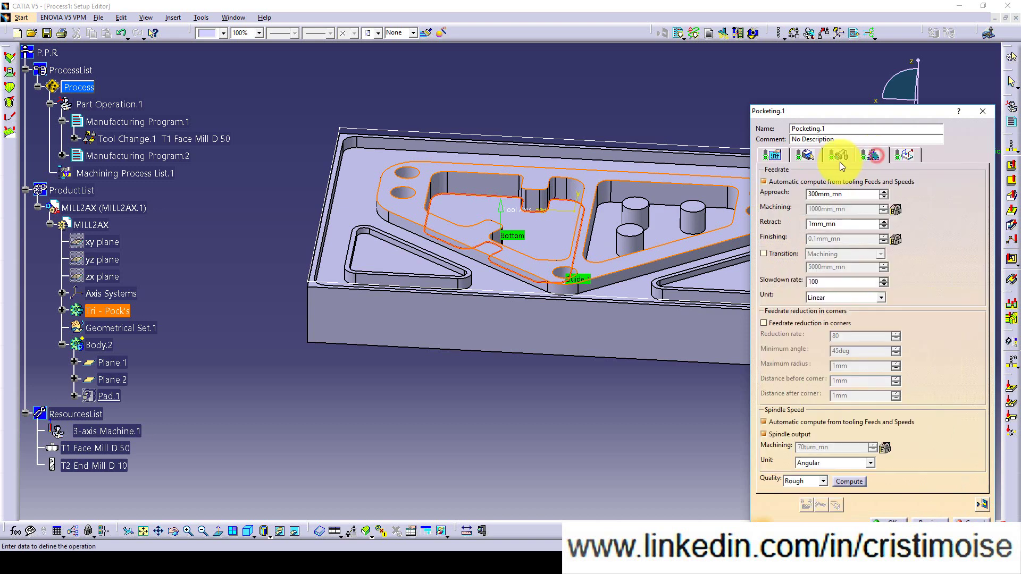
# Set Plane.2 as the approach top plane and the side face as the retract plane
pyautogui.click(906, 156)
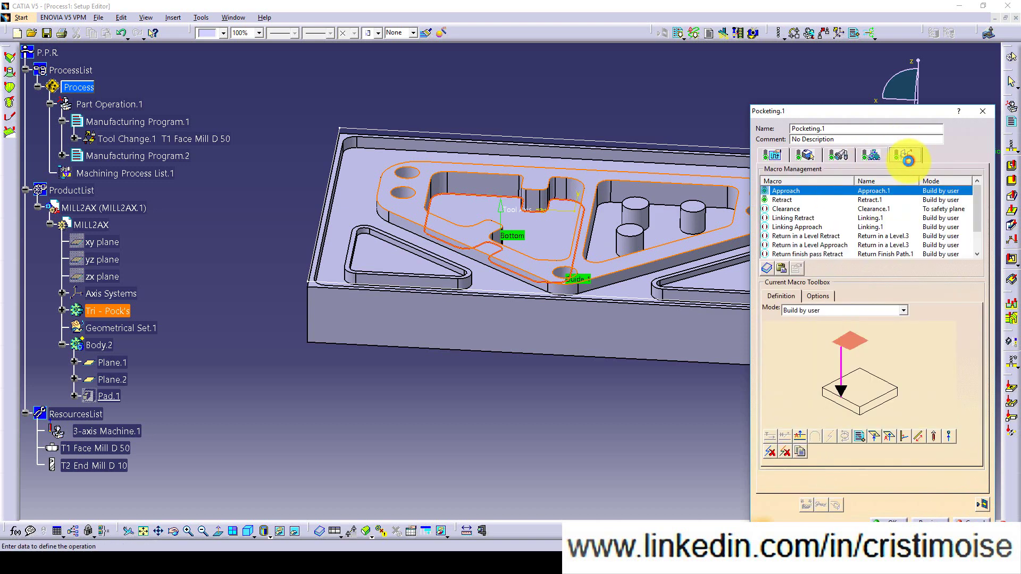
pyautogui.click(789, 200)
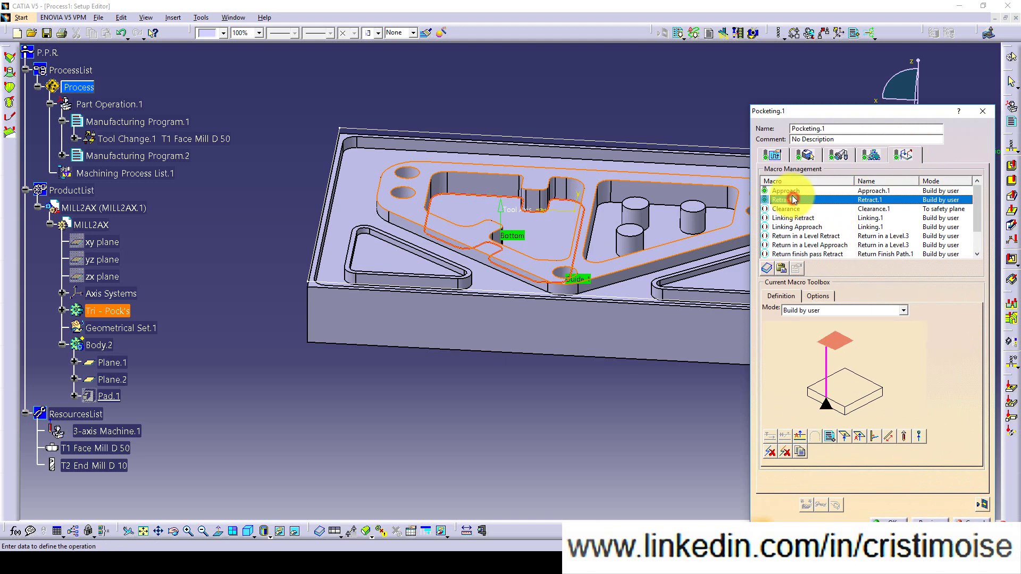
pyautogui.click(787, 188)
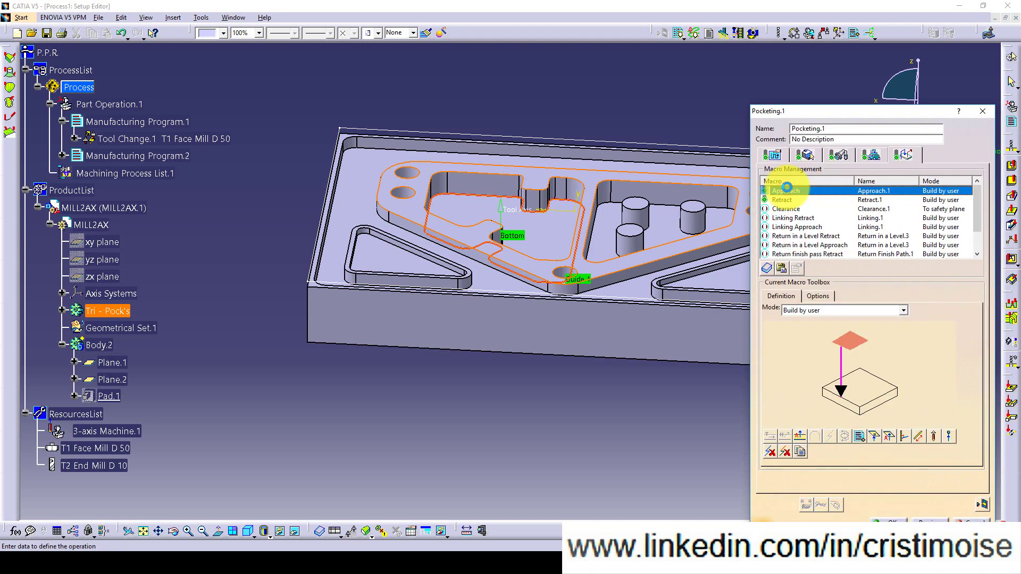
pyautogui.click(851, 341)
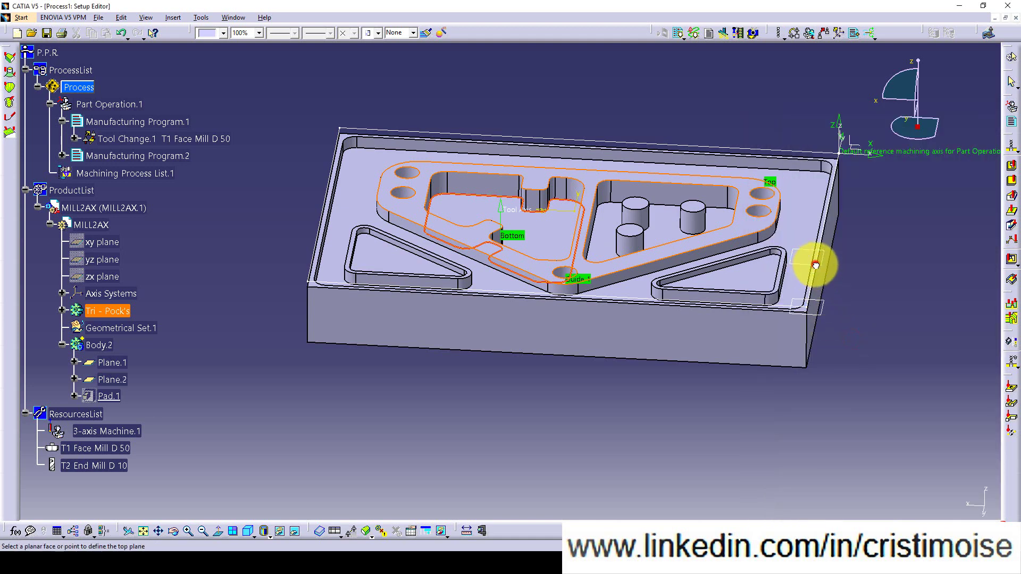
pyautogui.click(817, 264)
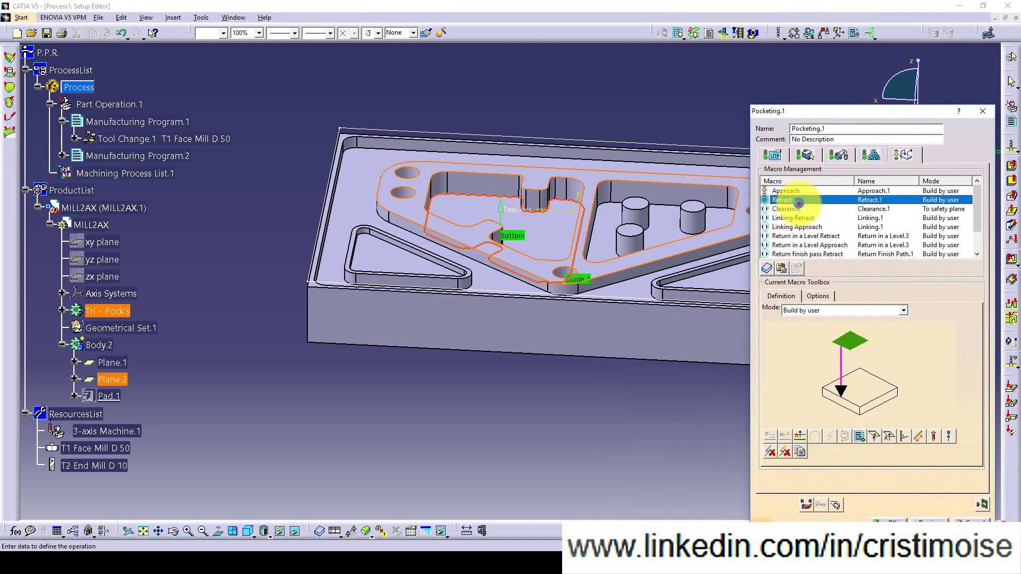
pyautogui.click(847, 341)
pyautogui.click(817, 268)
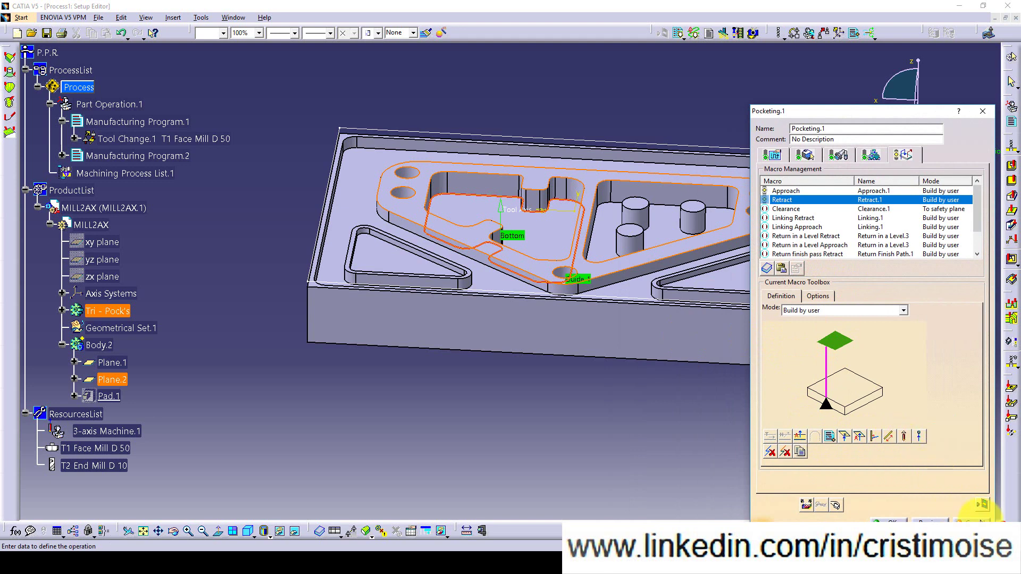
pyautogui.click(982, 504)
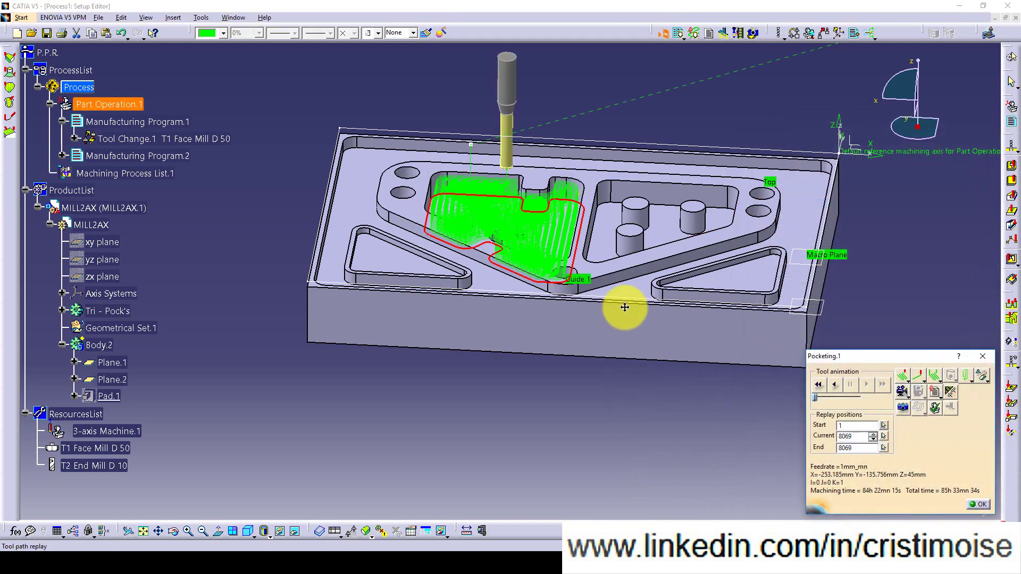
pyautogui.click(901, 392)
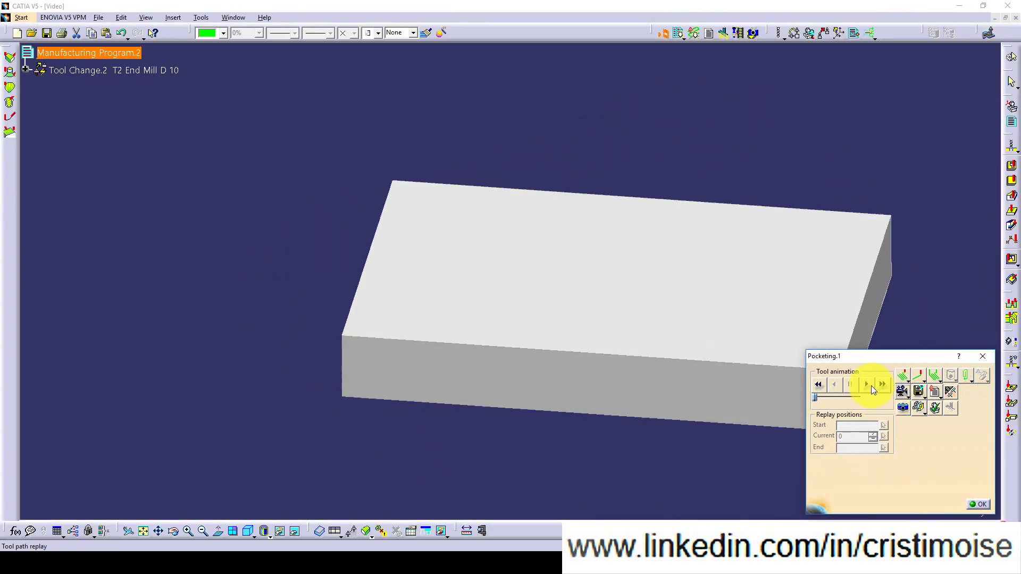
pyautogui.click(866, 384)
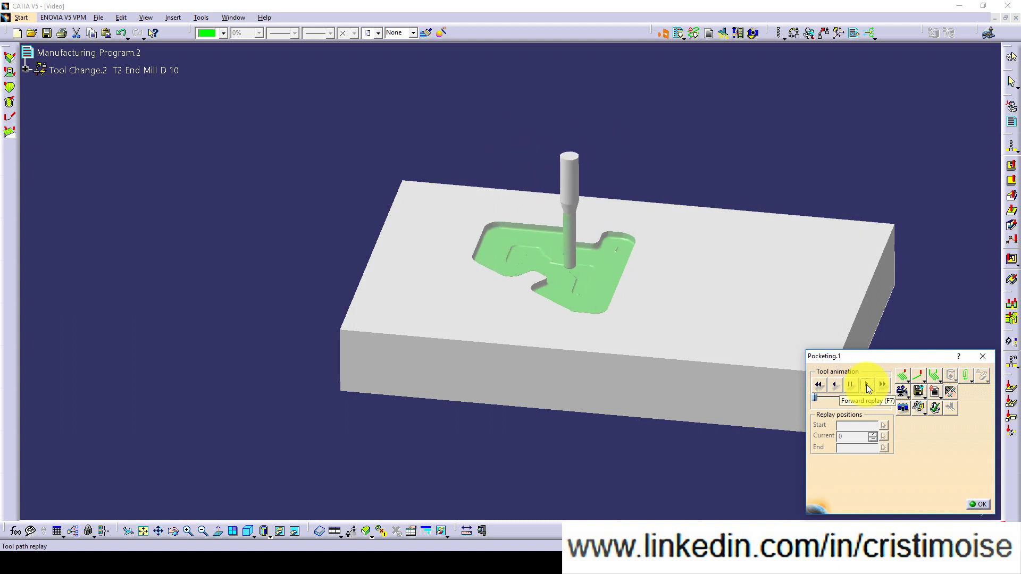
pyautogui.moveTo(817, 398); pyautogui.dragTo(829, 398)
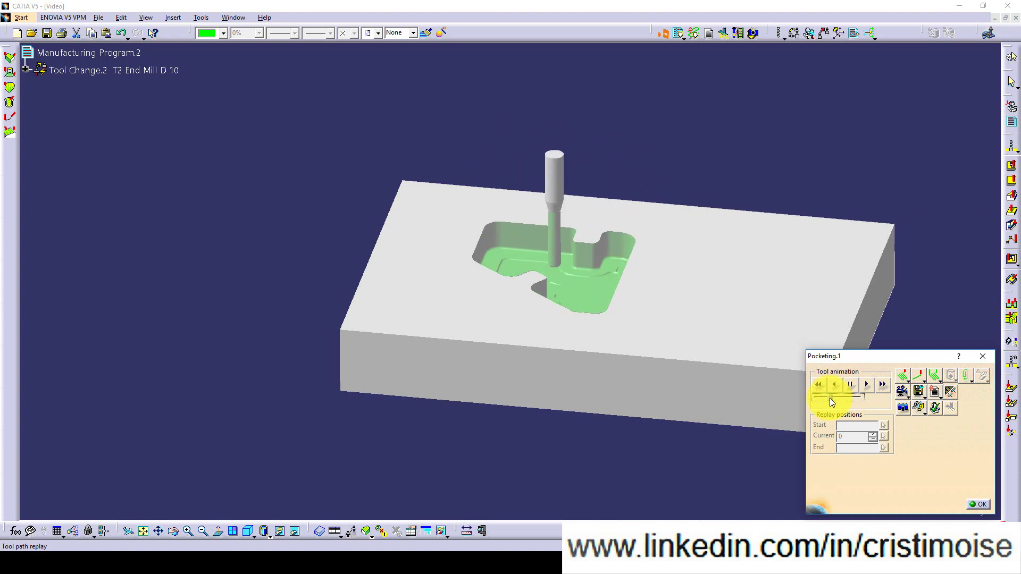
pyautogui.click(933, 409)
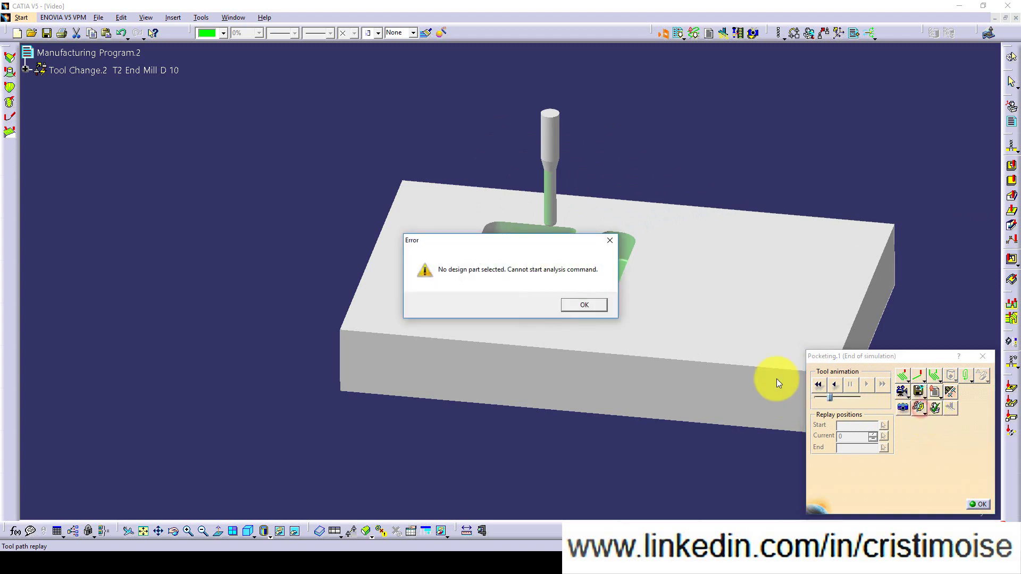
pyautogui.click(584, 305)
pyautogui.click(978, 504)
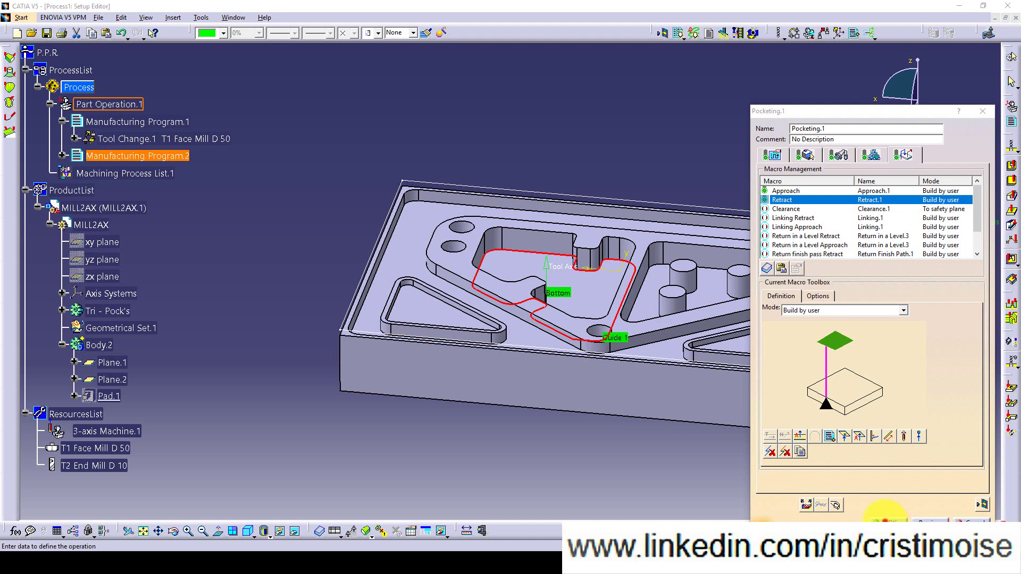
# Confirm Pocketing.1, add Manufacturing Program.3, and start a Drilling operation
pyautogui.click(888, 520)
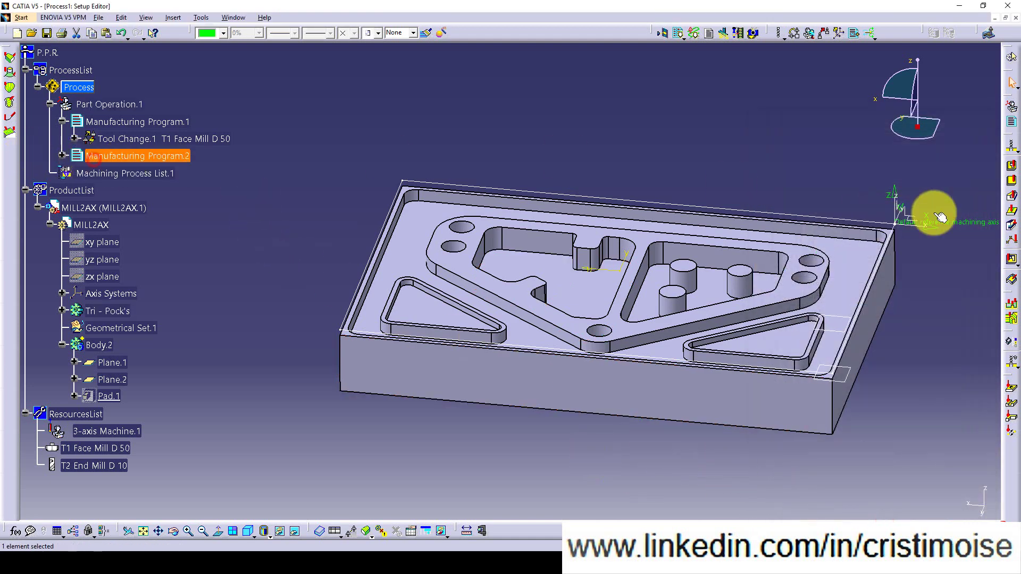
pyautogui.click(1011, 121)
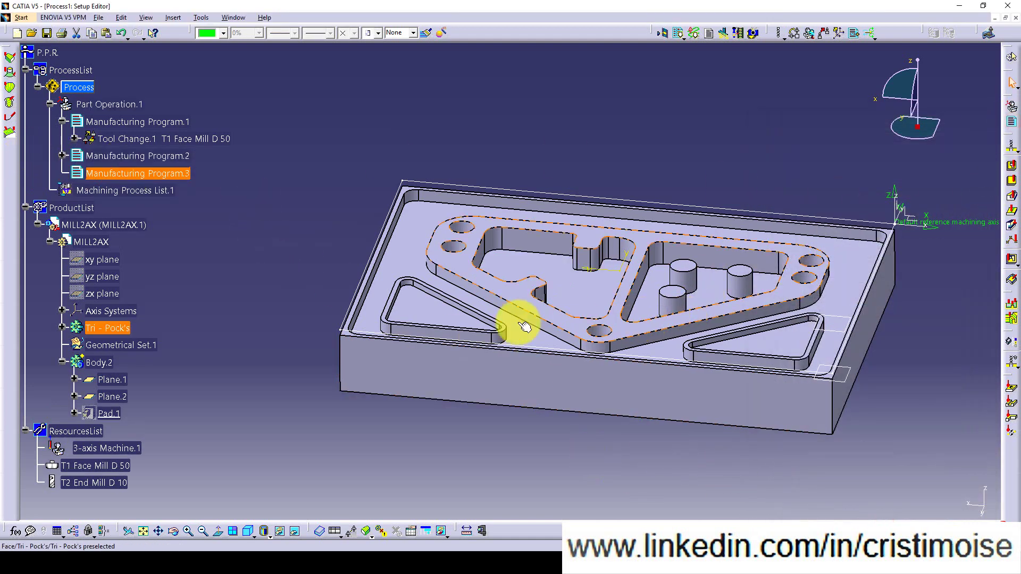
pyautogui.click(1013, 151)
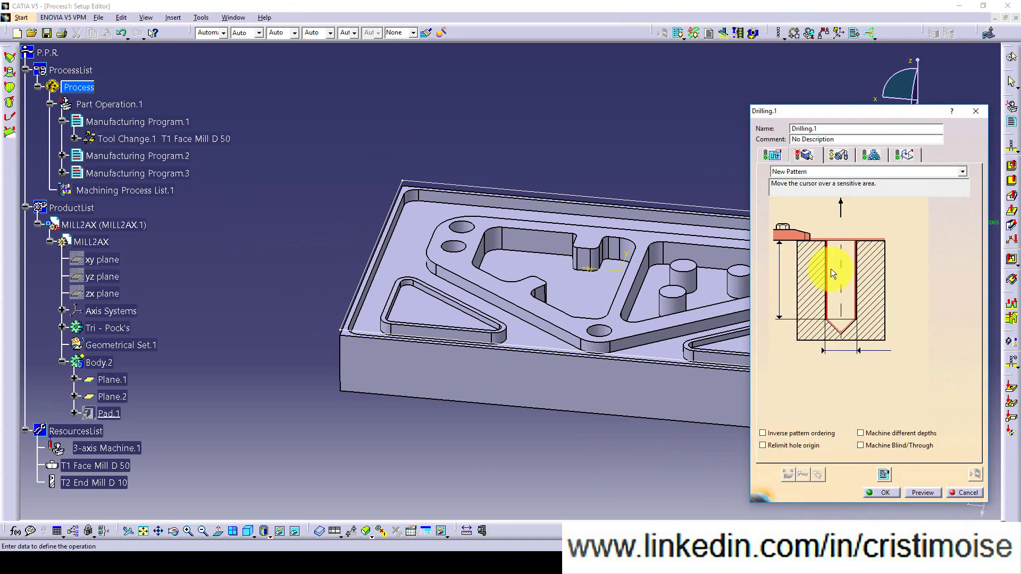
# Pick the part's four small holes as Drilling.1's hole pattern
pyautogui.click(832, 273)
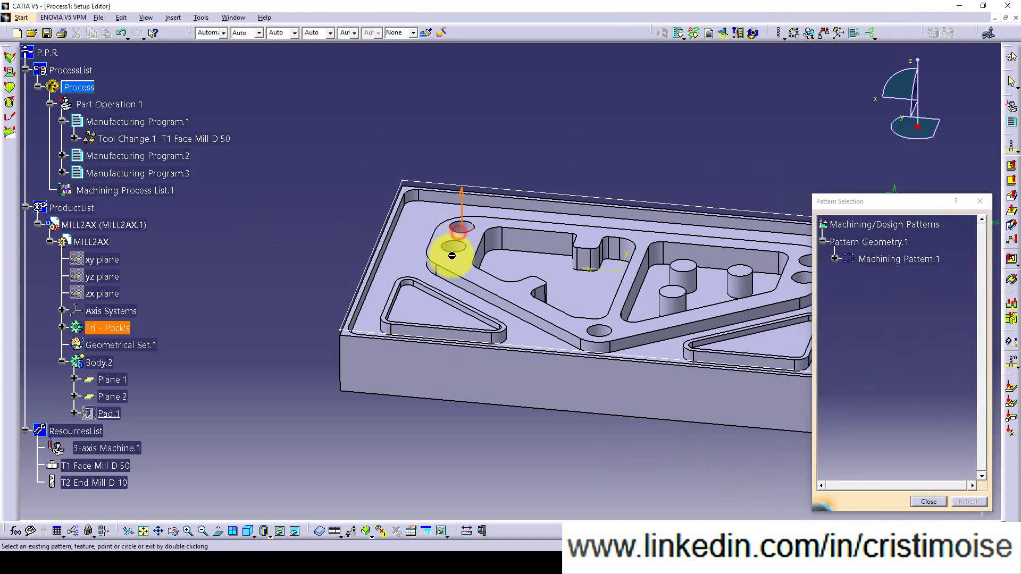
pyautogui.click(453, 249)
pyautogui.click(604, 328)
pyautogui.click(696, 277)
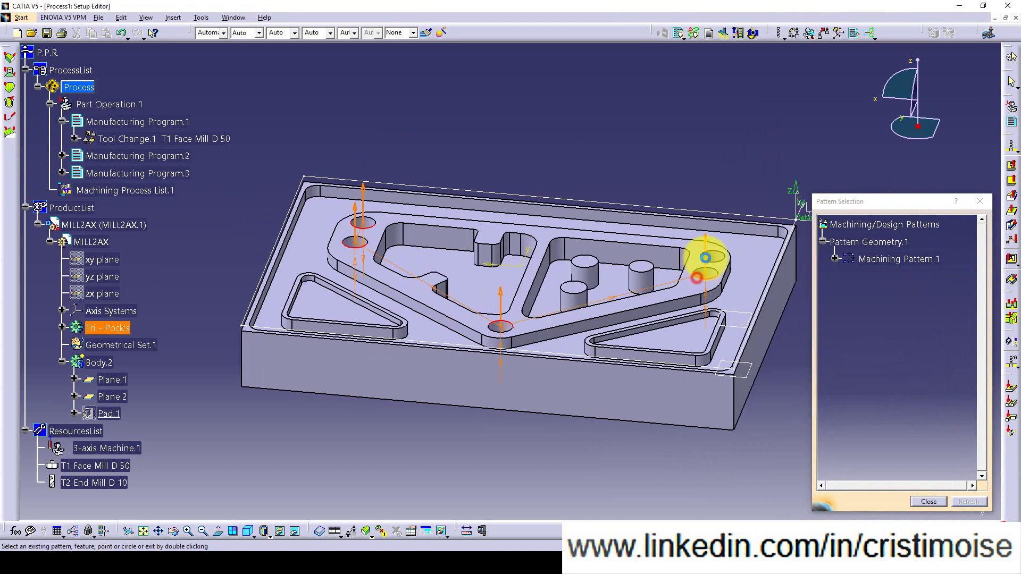
pyautogui.click(707, 262)
pyautogui.click(926, 502)
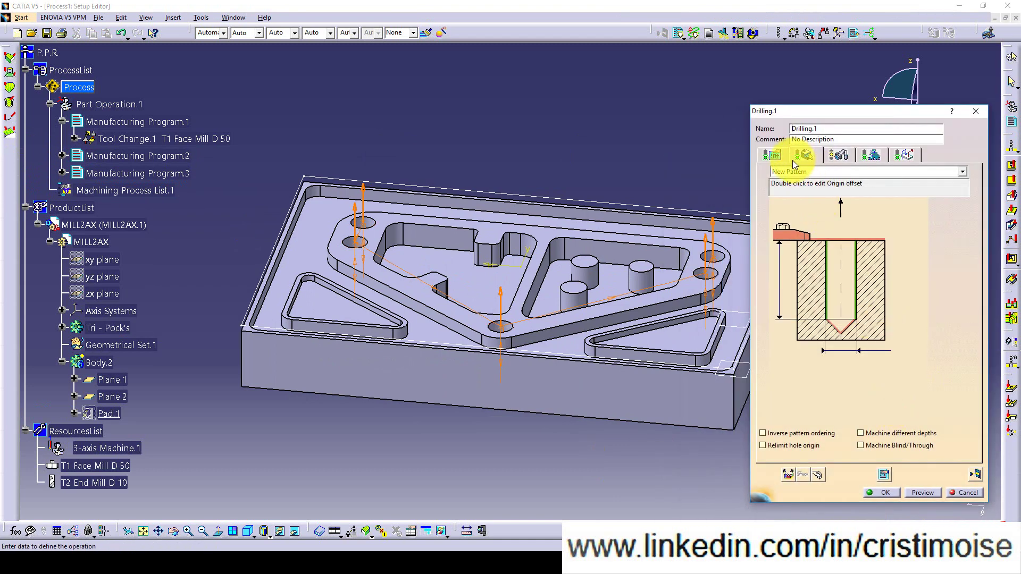
# Confirm Drilling.1 and expand Manufacturing Program.2 and Manufacturing Program.3 in the tree
pyautogui.click(884, 493)
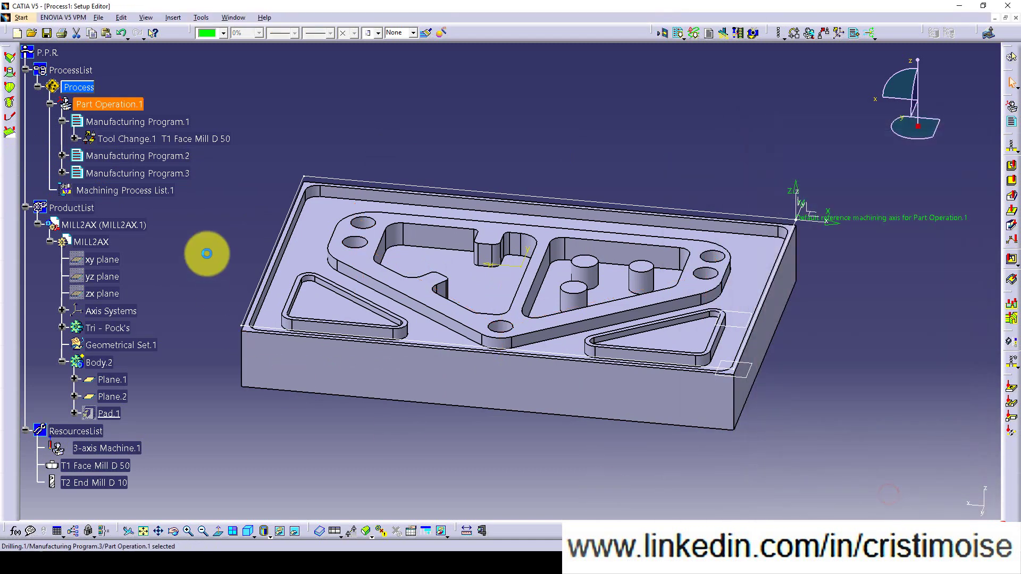
pyautogui.click(62, 156)
pyautogui.click(62, 193)
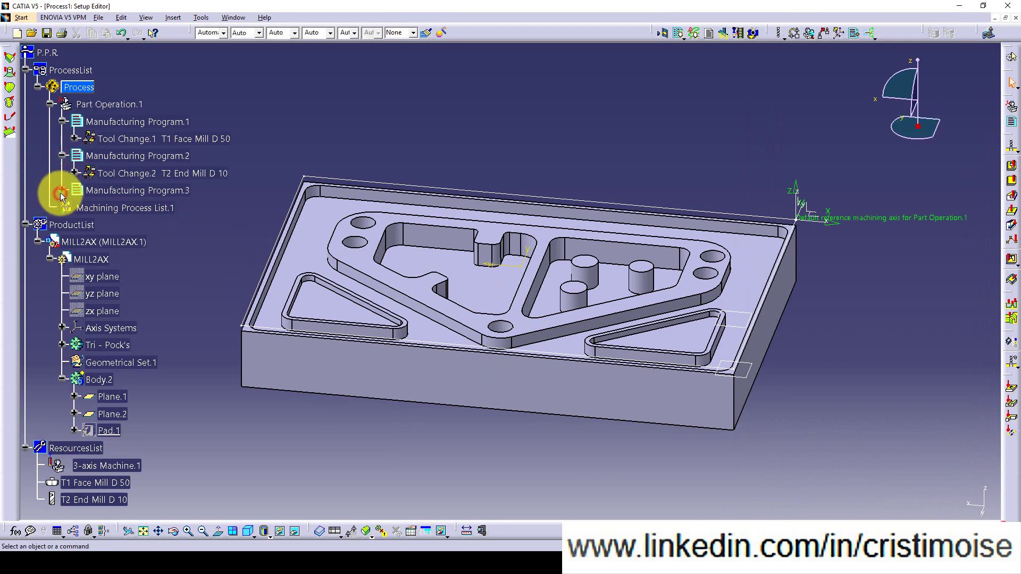
# Measure the upper-left hole's arc, showing a 10 mm radius
pyautogui.click(483, 531)
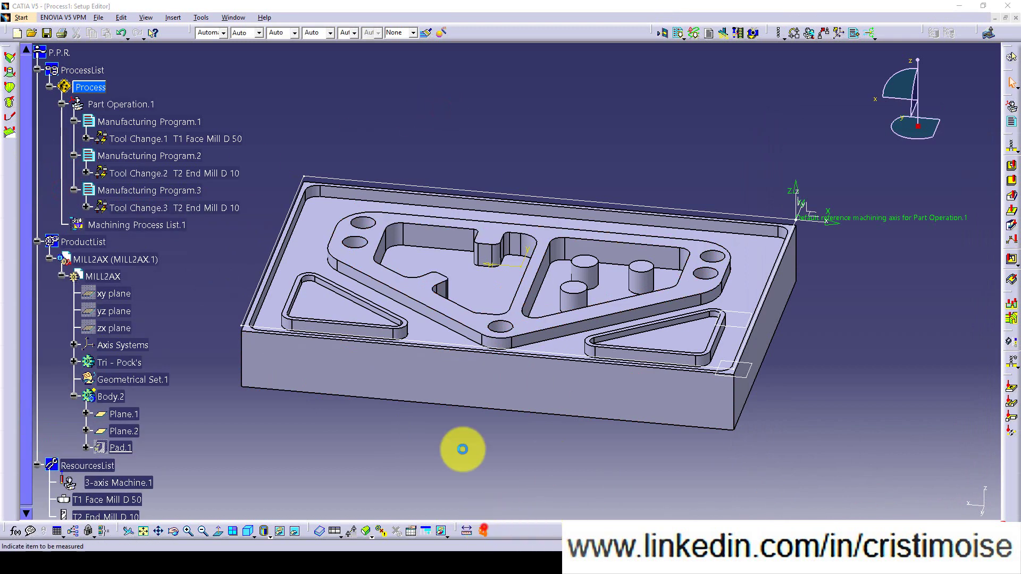
pyautogui.click(370, 228)
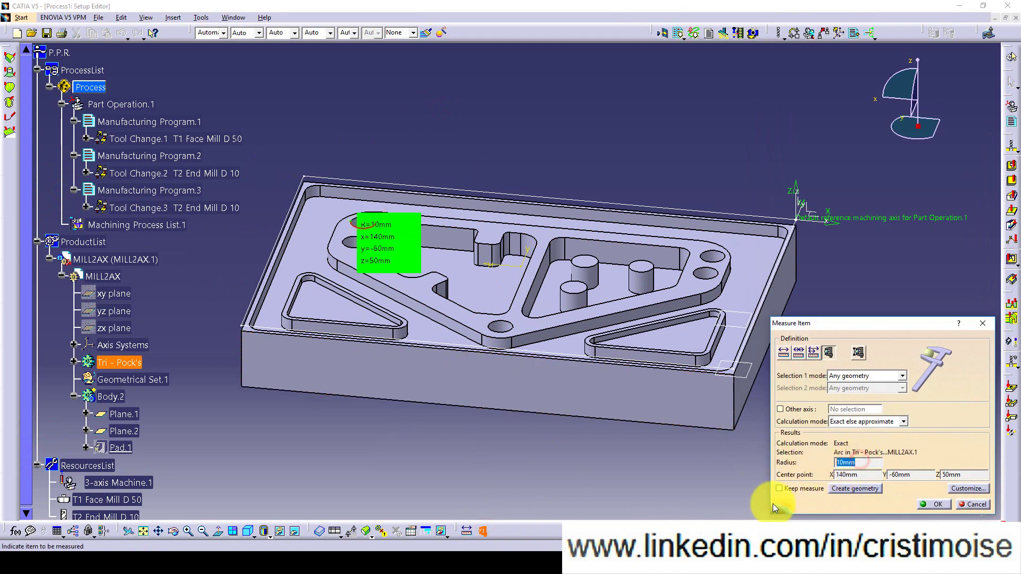
pyautogui.click(973, 504)
# Reopen Drilling.1 for editing and keep By tip (Dt) depth mode with 1mm approach clearance
pyautogui.click(86, 208)
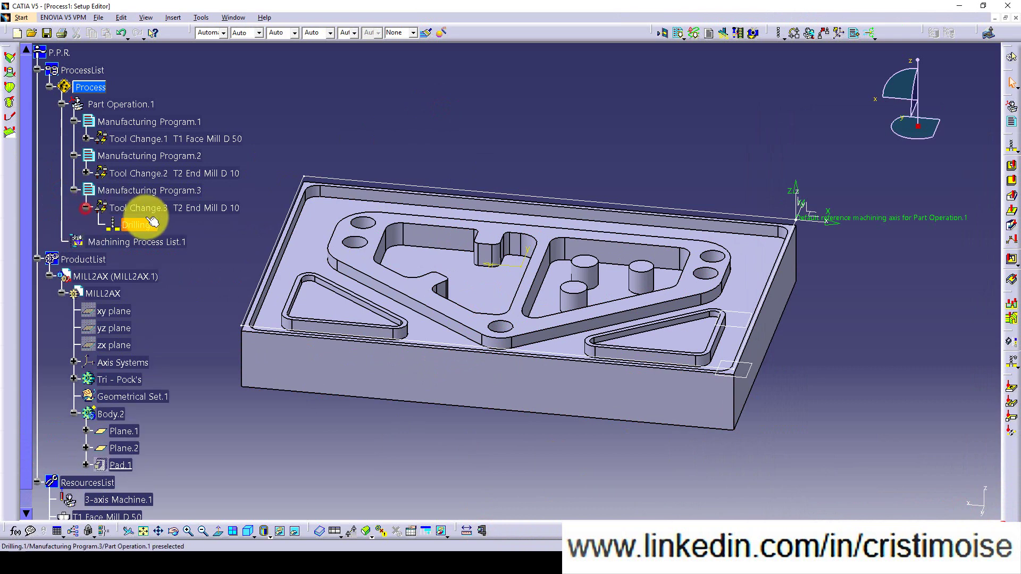
pyautogui.rightClick(154, 222)
pyautogui.click(162, 234)
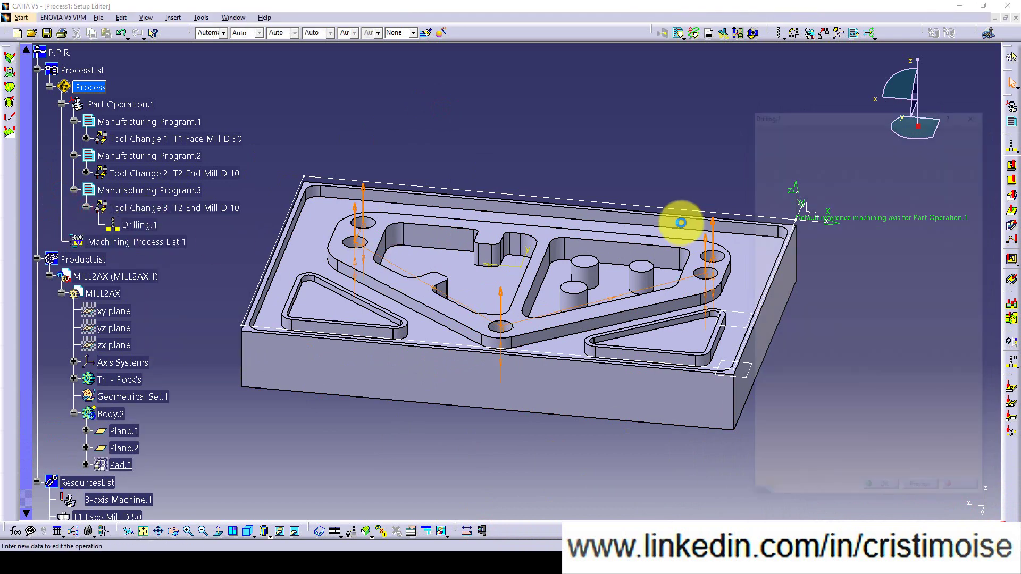
pyautogui.click(808, 155)
pyautogui.click(772, 155)
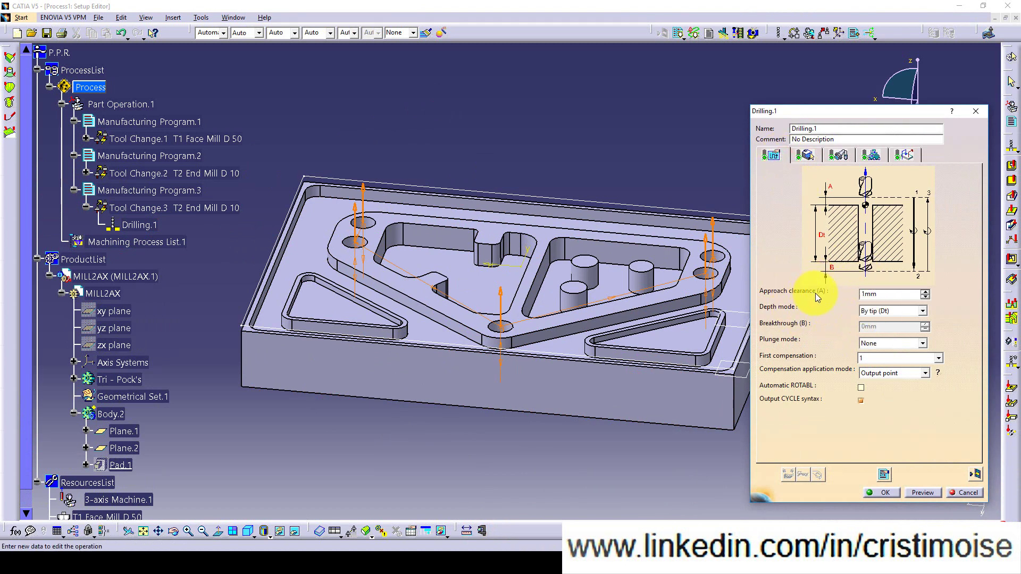
pyautogui.click(923, 310)
pyautogui.click(924, 310)
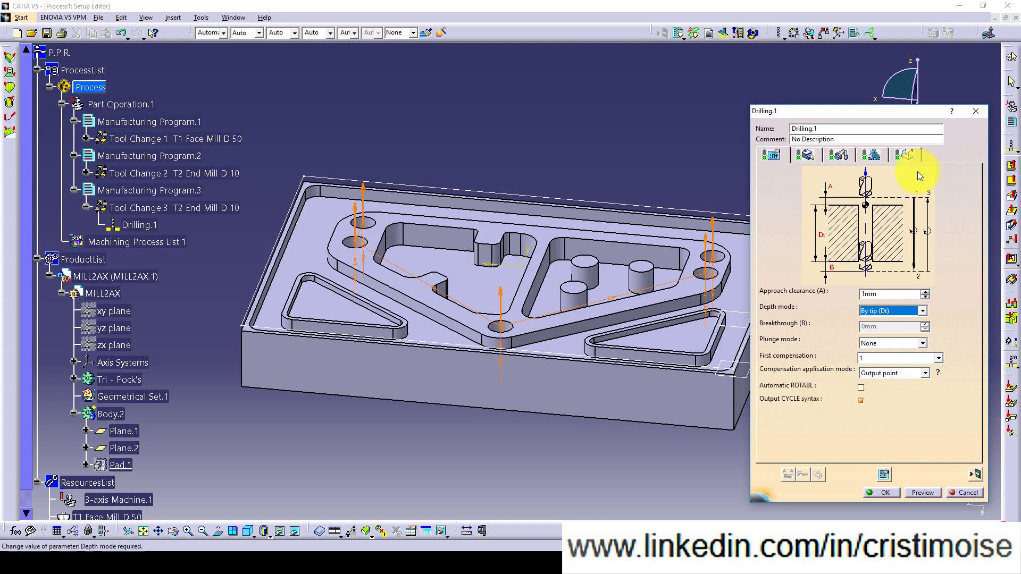
# Switch Drilling.1 to the T3 Drill D 10 and adjust its nominal and body diameters
pyautogui.click(838, 154)
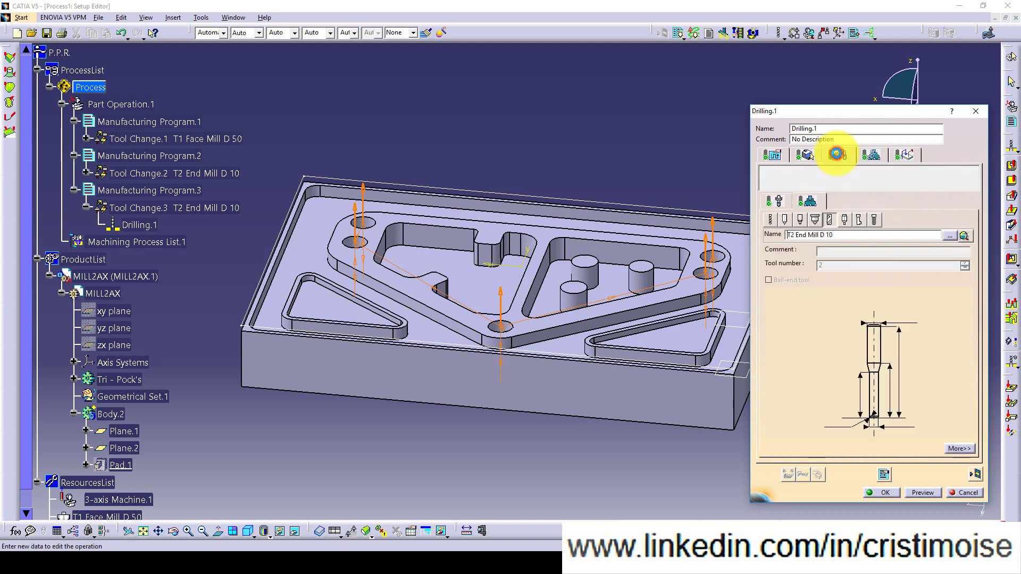
pyautogui.click(769, 220)
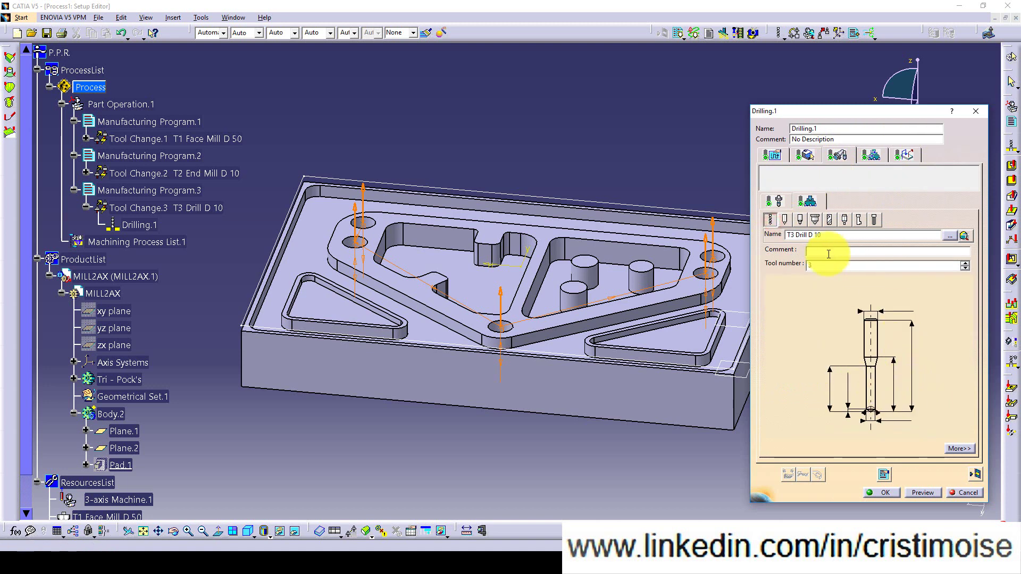
pyautogui.doubleClick(896, 423)
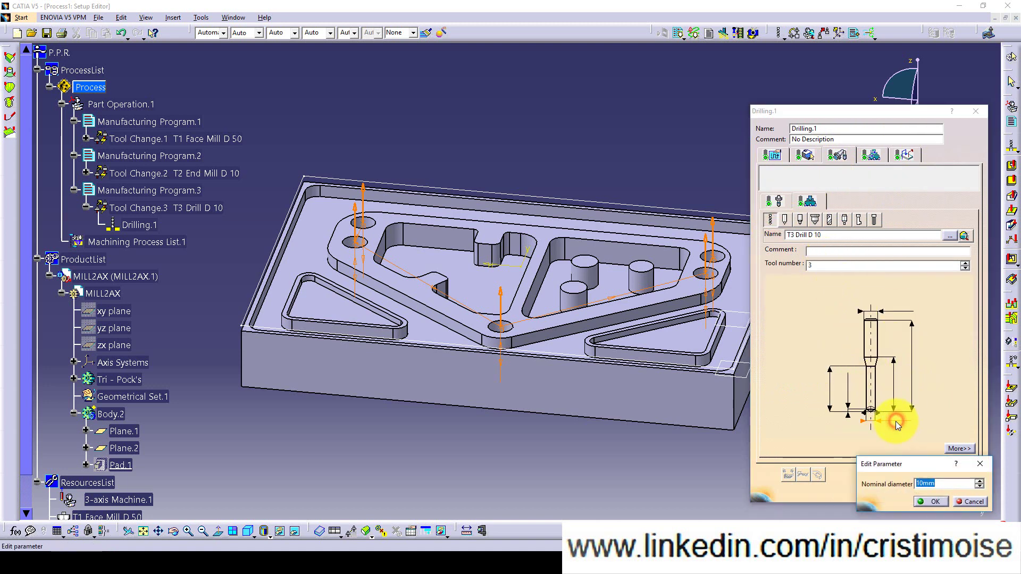
pyautogui.click(931, 502)
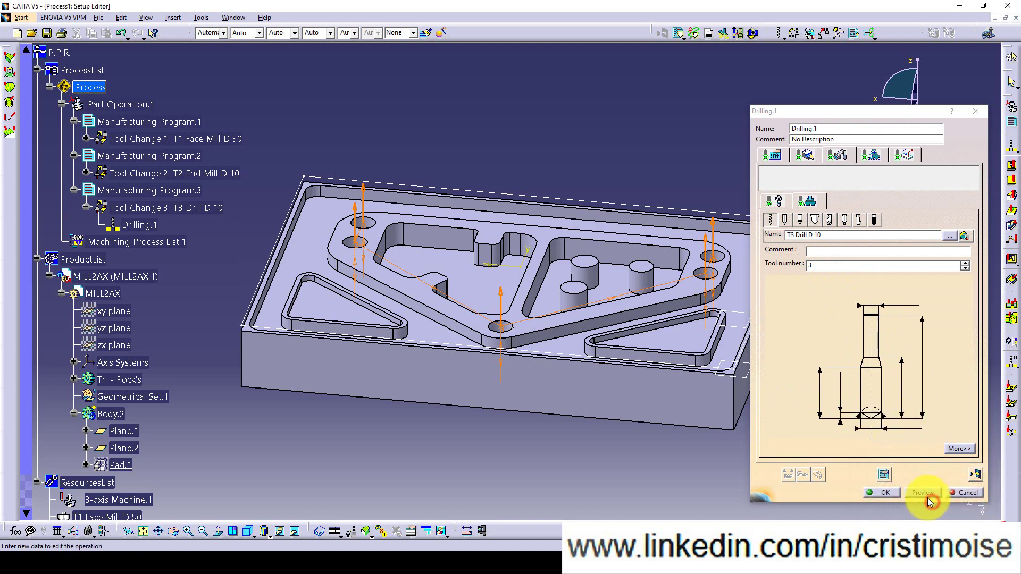
pyautogui.doubleClick(909, 309)
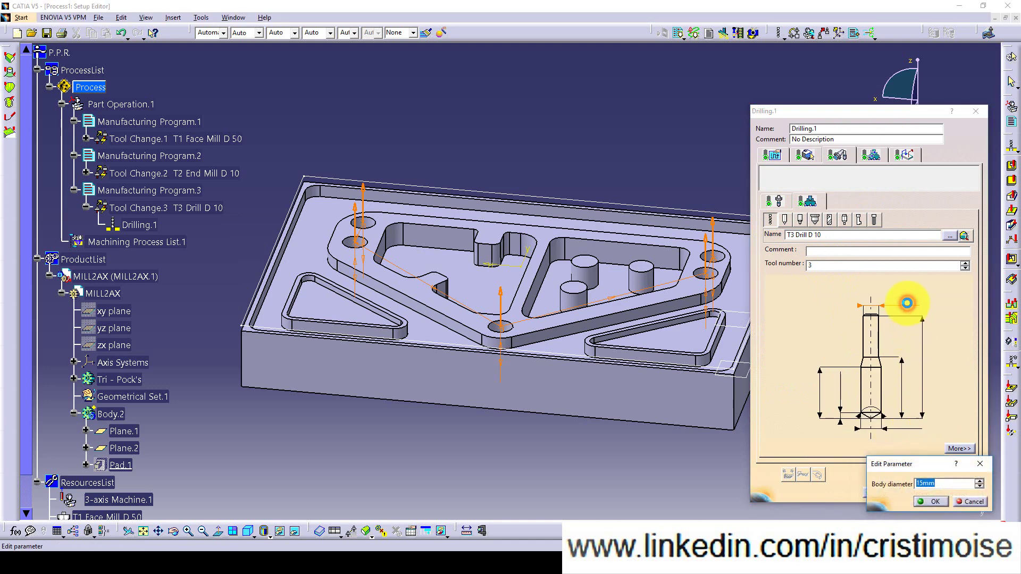
pyautogui.click(932, 501)
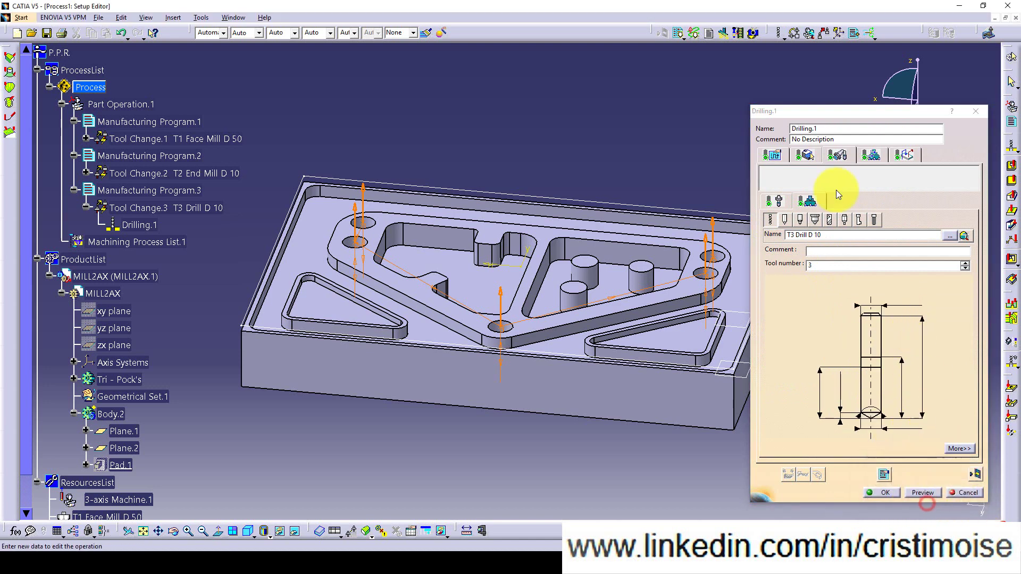
# Add and activate an axial approach macro with its top plane on the part face
pyautogui.click(906, 159)
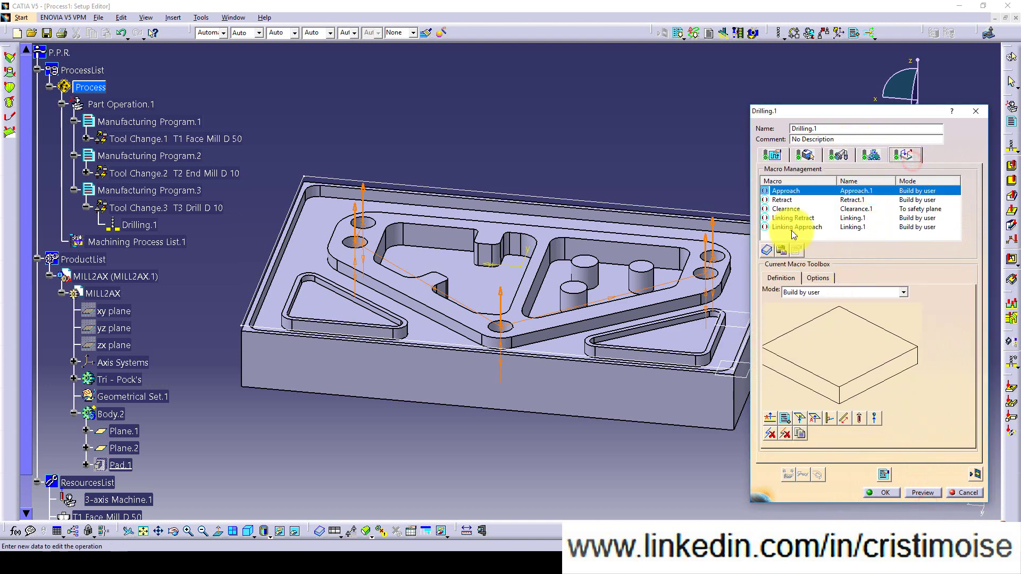
pyautogui.click(800, 418)
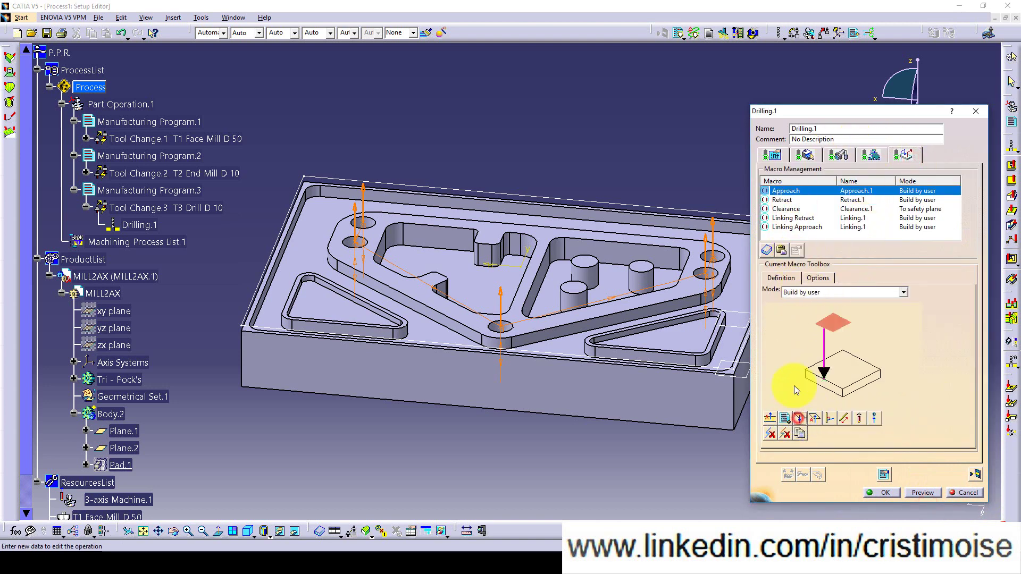
pyautogui.click(842, 319)
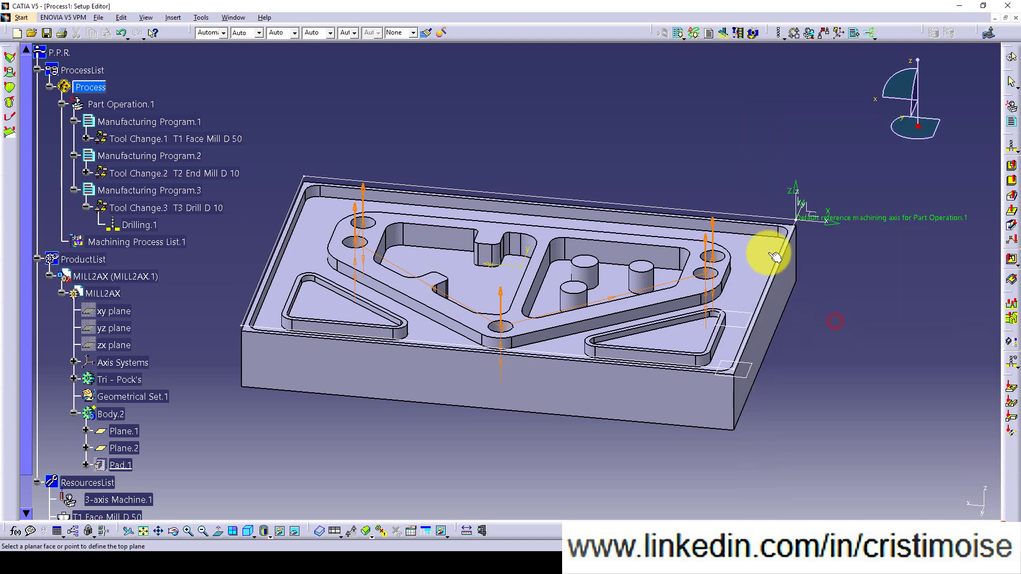
pyautogui.click(733, 326)
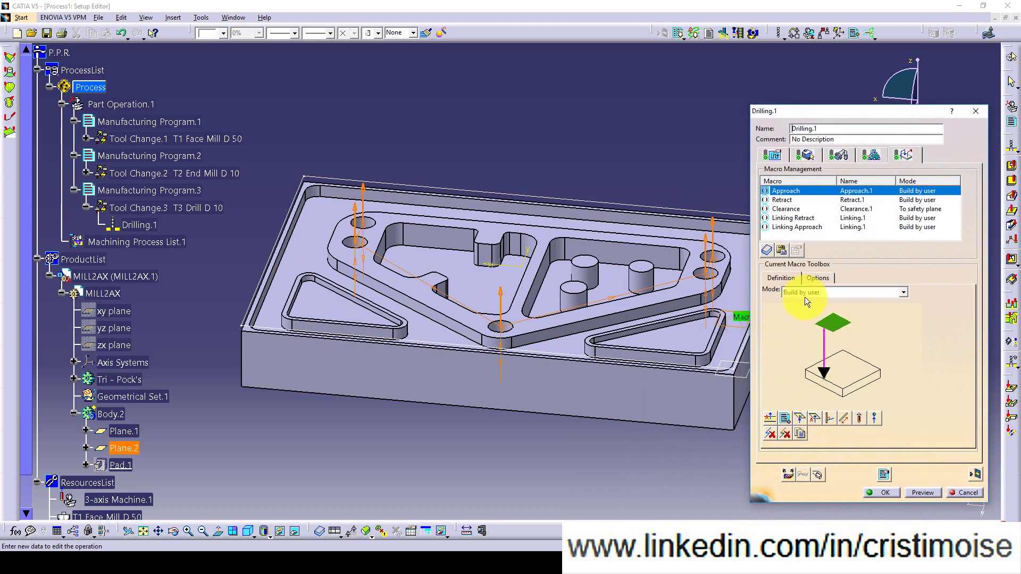
pyautogui.rightClick(787, 194)
pyautogui.click(812, 201)
# Add an axial retract macro with its plane picked on the part face
pyautogui.click(781, 200)
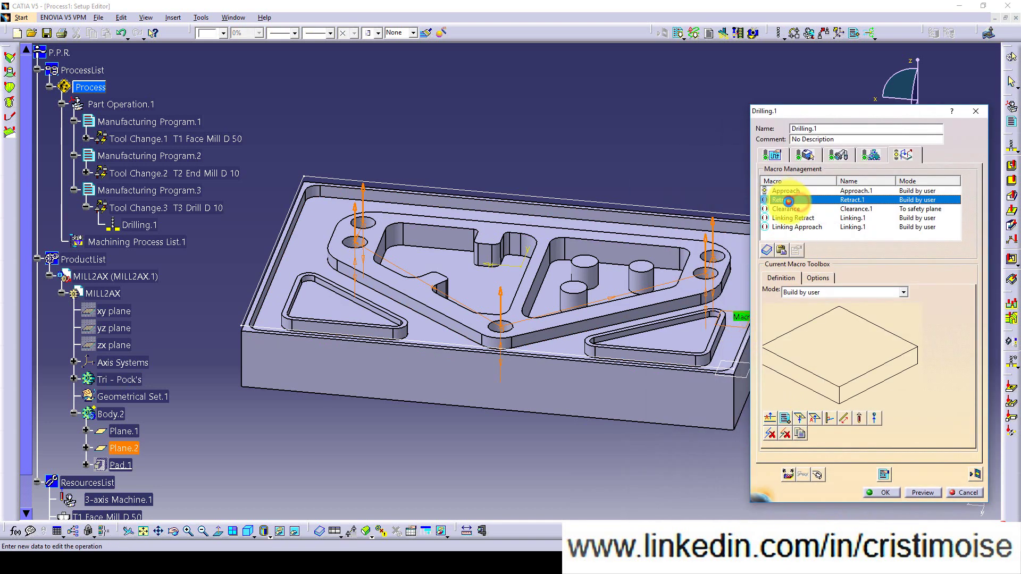
pyautogui.click(813, 418)
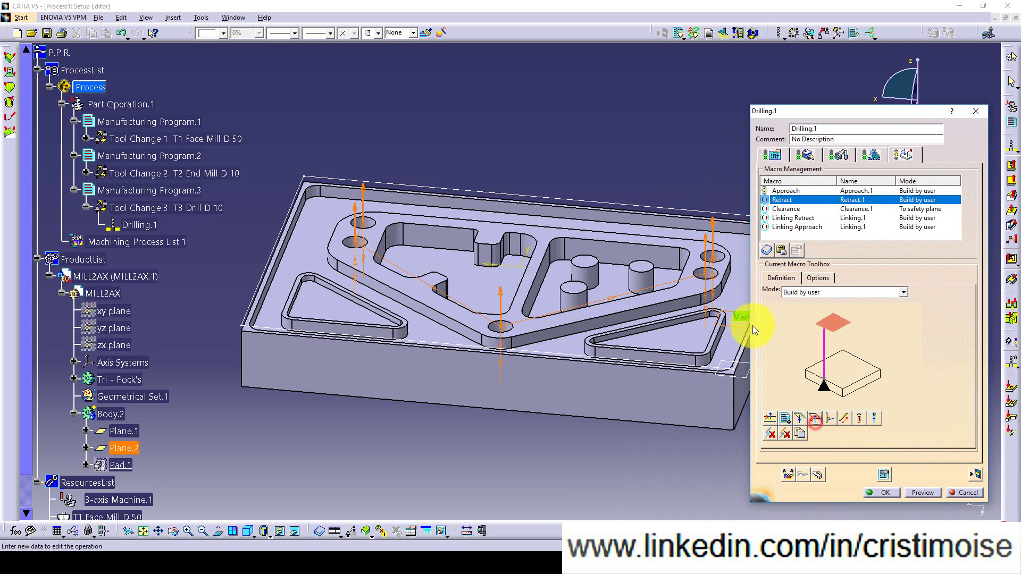
pyautogui.click(832, 325)
pyautogui.click(734, 325)
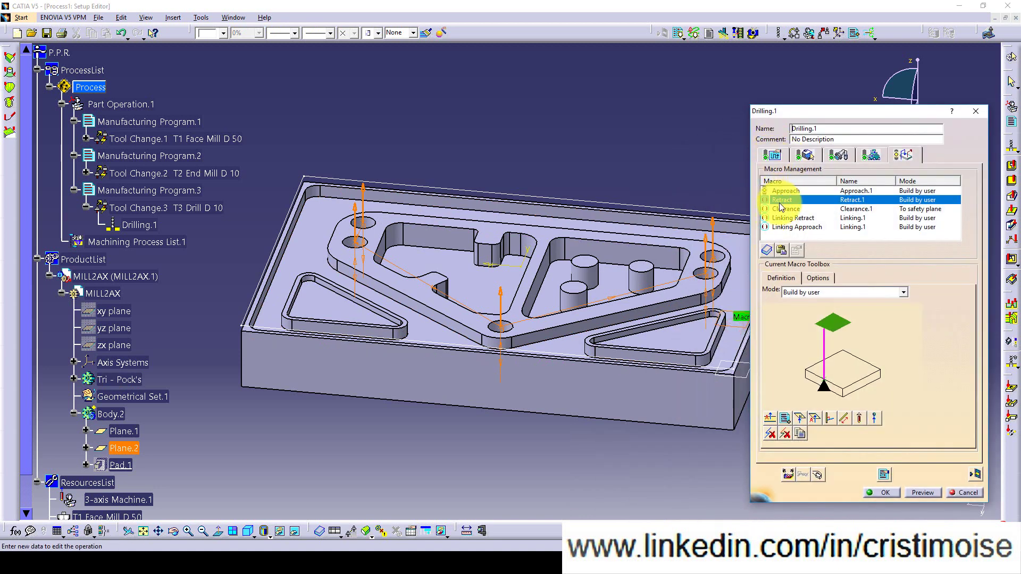
# Replay the Drilling.1 tool path with material removal shown on the stock
pyautogui.click(974, 473)
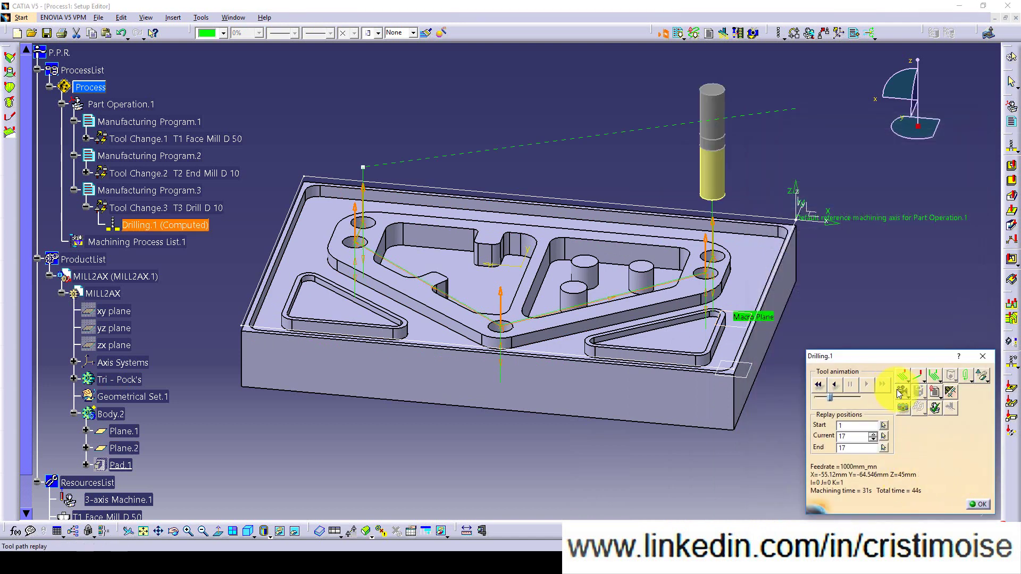
pyautogui.click(902, 408)
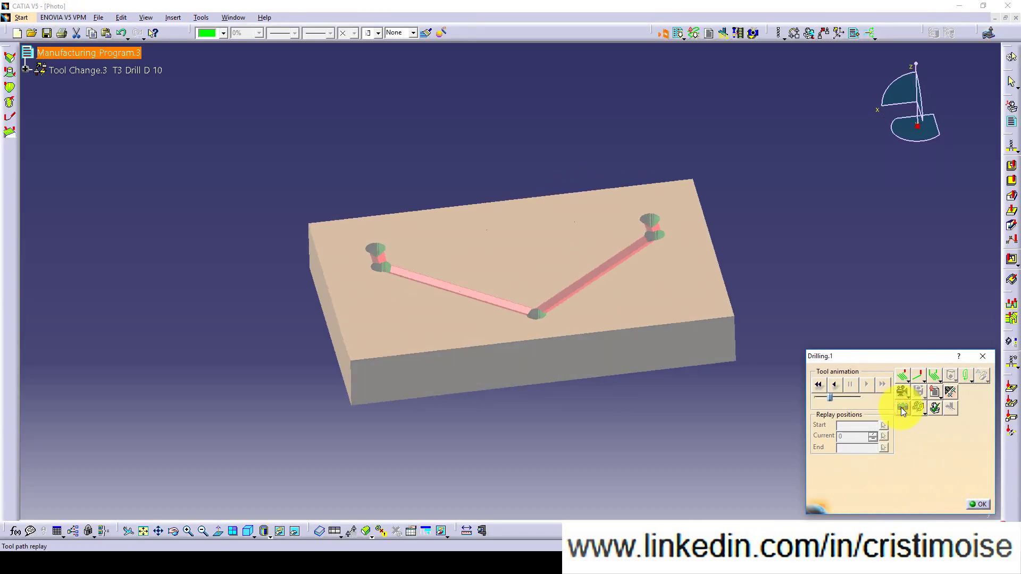
pyautogui.moveTo(572, 312); pyautogui.dragTo(548, 293, button='middle')
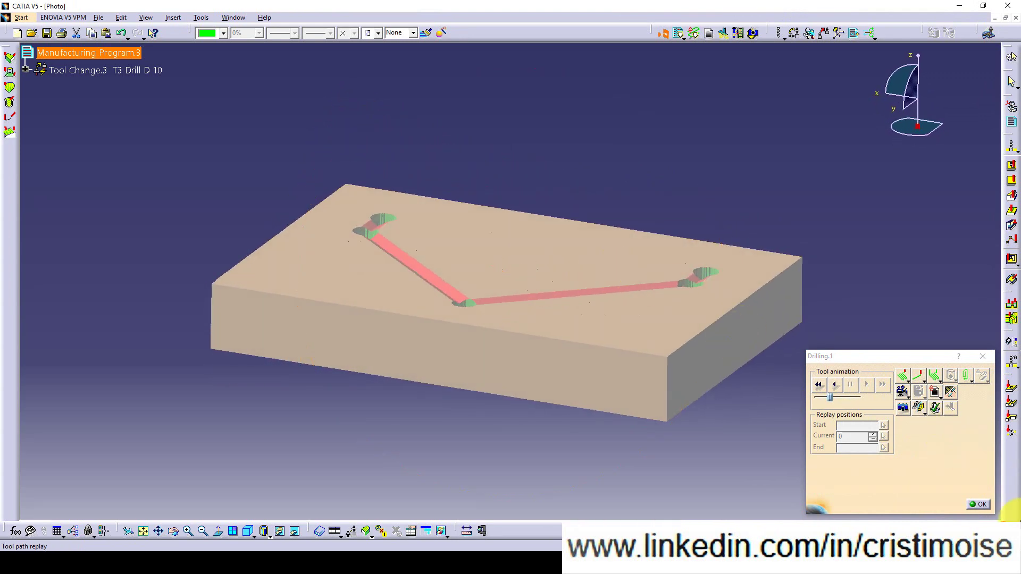
# Run a Remaining Material and Gouge analysis on the simulated cut, then close the replay
pyautogui.click(918, 409)
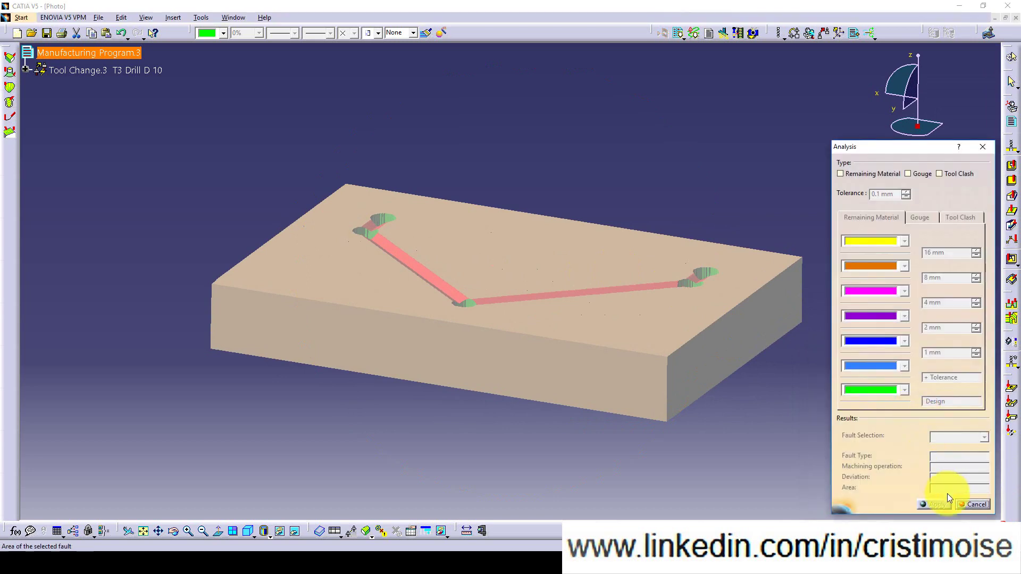
pyautogui.click(865, 175)
pyautogui.click(920, 174)
pyautogui.click(938, 505)
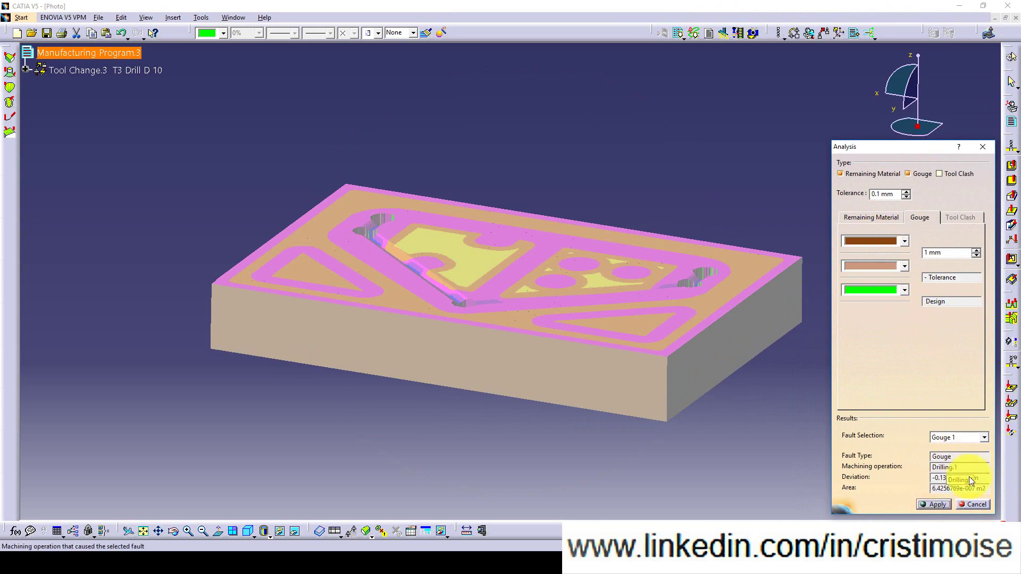
pyautogui.click(973, 503)
pyautogui.click(977, 504)
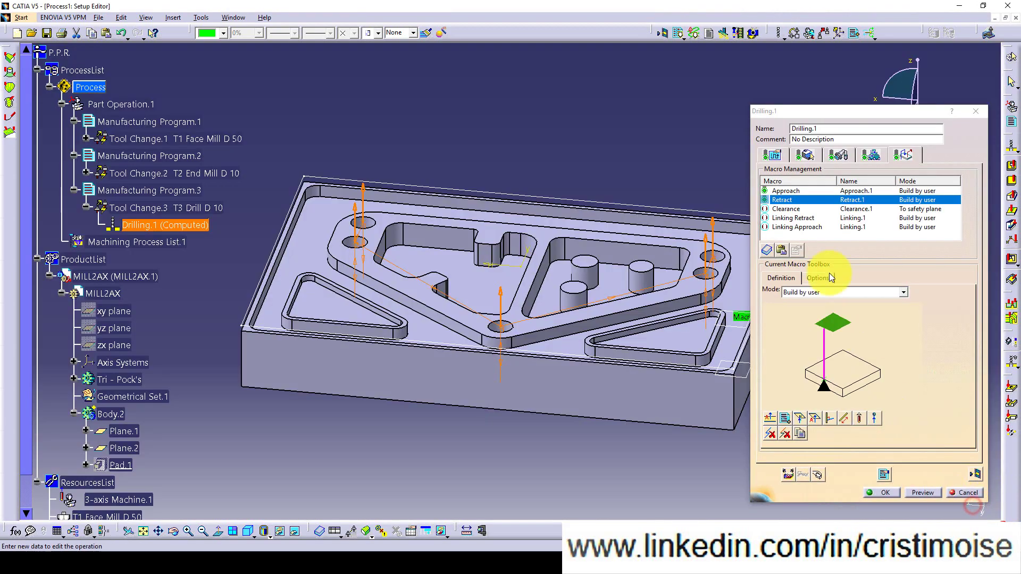
# Accept Drilling.1 and start Generate NC Code Interactively for Manufacturing Program.1
pyautogui.click(881, 493)
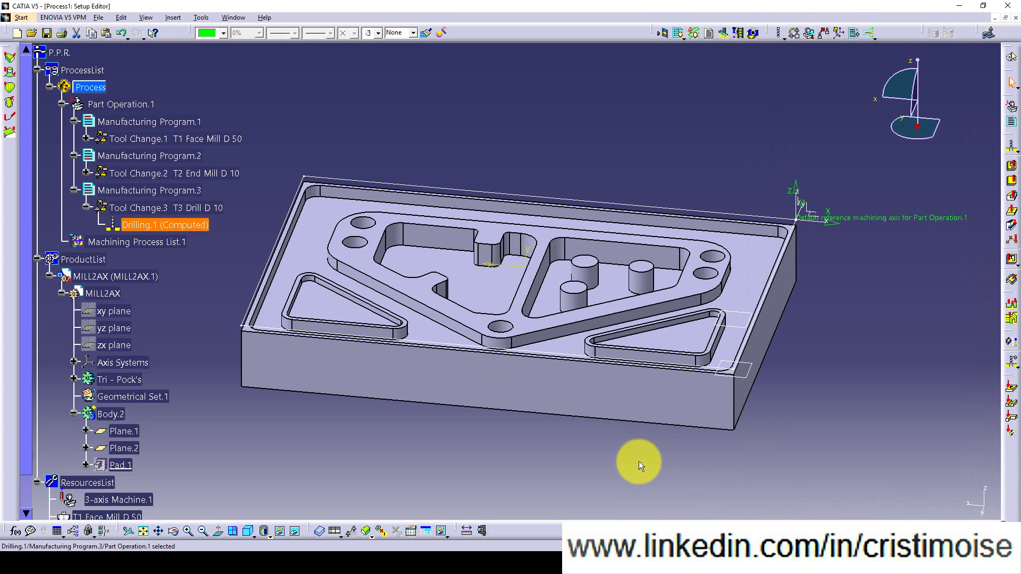
pyautogui.rightClick(181, 124)
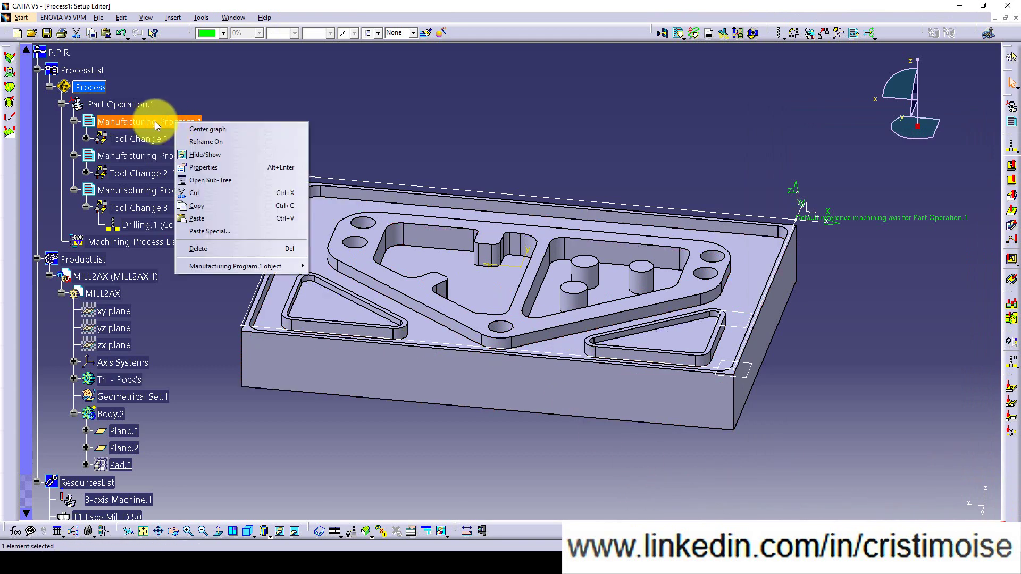
pyautogui.moveTo(225, 267)
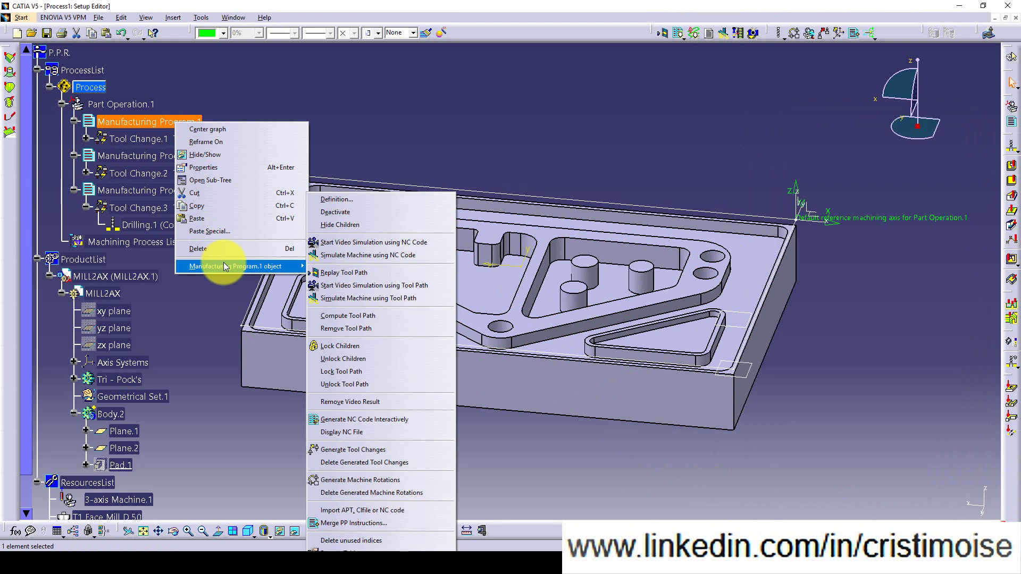
pyautogui.click(332, 419)
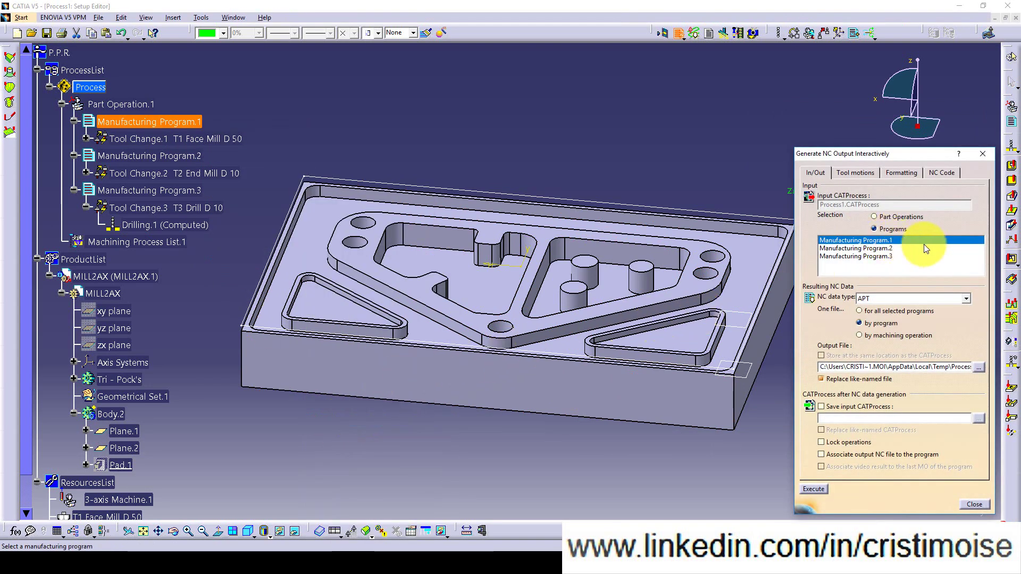
# Review the output tabs and generate APT code, one file per program
pyautogui.click(855, 171)
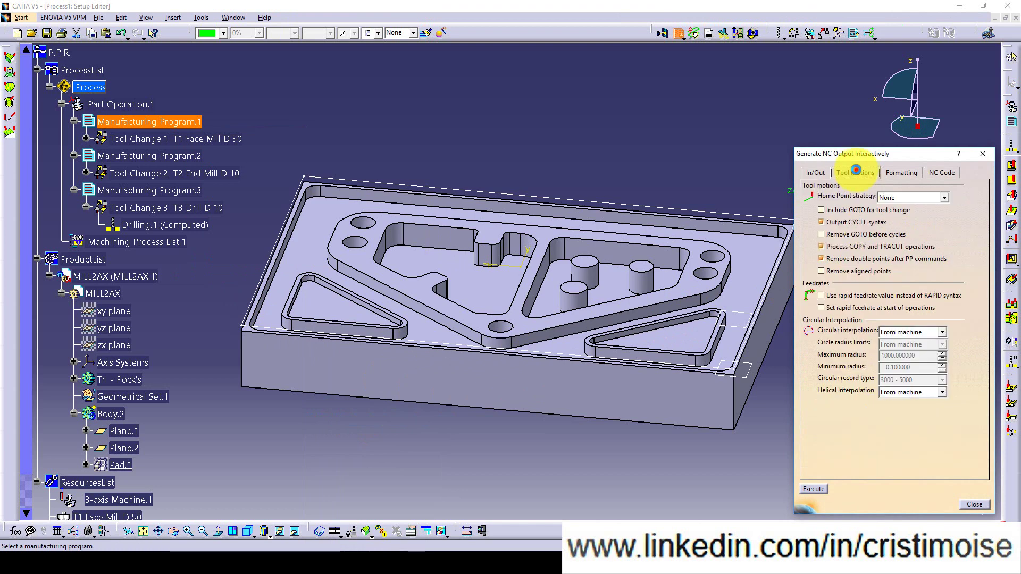
pyautogui.click(902, 171)
pyautogui.click(940, 171)
pyautogui.click(812, 173)
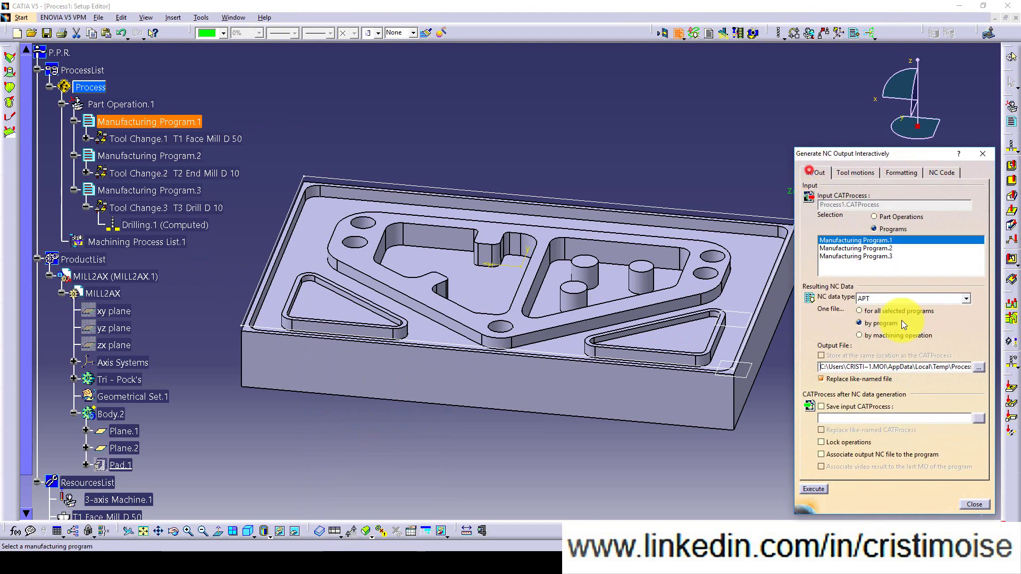
pyautogui.click(813, 489)
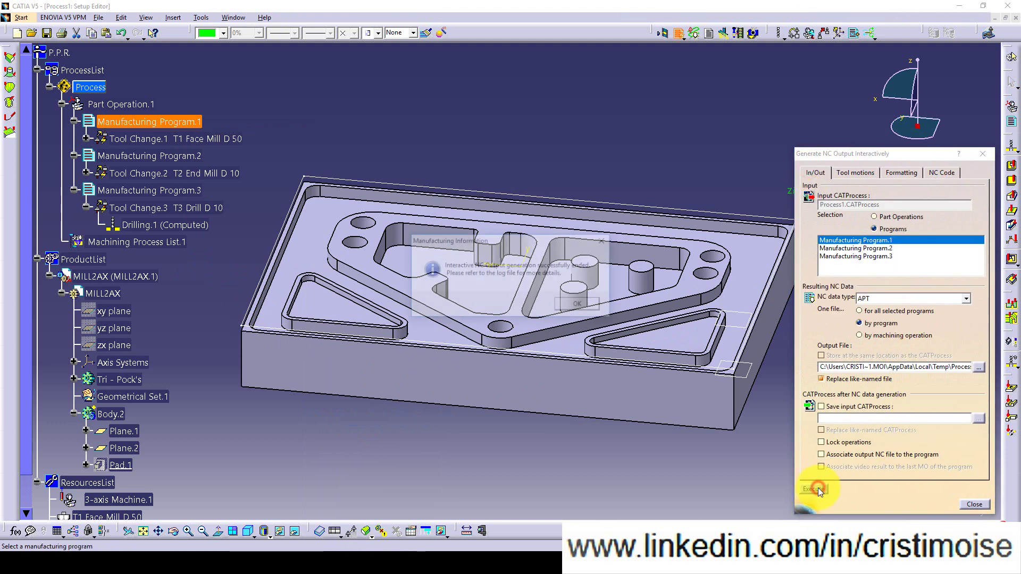
pyautogui.click(579, 305)
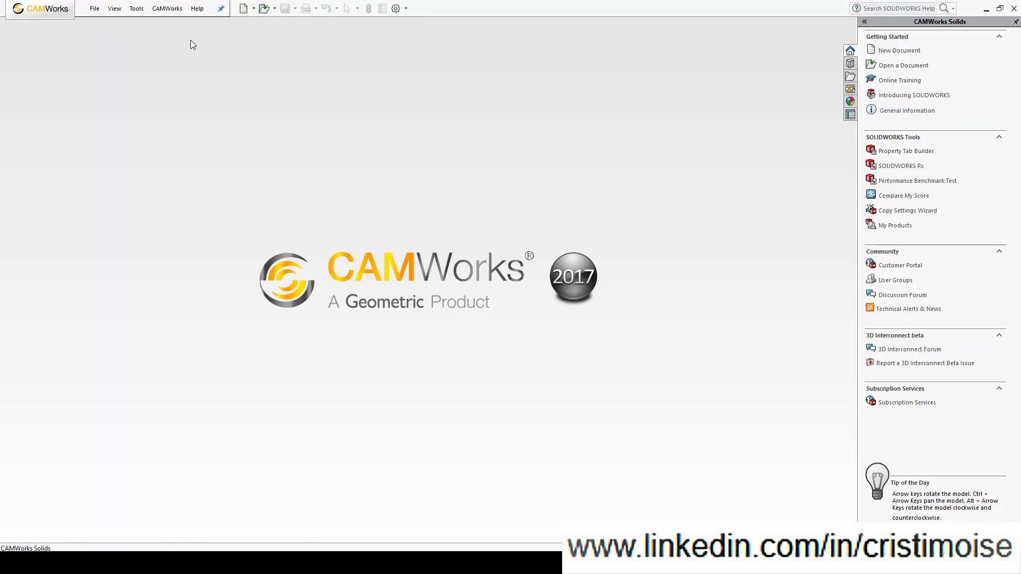
pyautogui.click(94, 9)
# Open MILL2AX.STEP with the file type filter set to All Files (*.*)
pyautogui.click(101, 37)
pyautogui.click(776, 407)
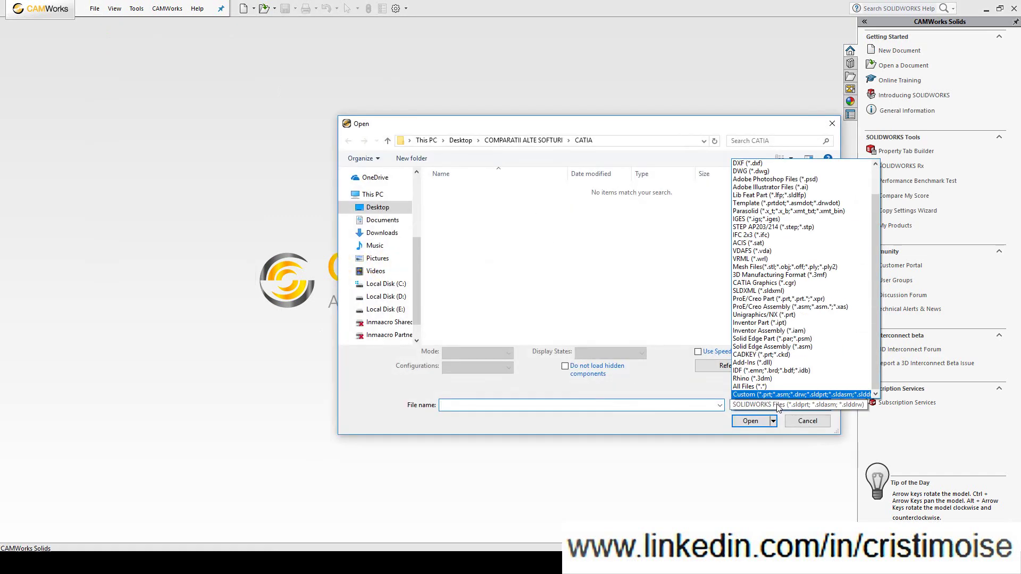
pyautogui.click(766, 390)
pyautogui.click(773, 406)
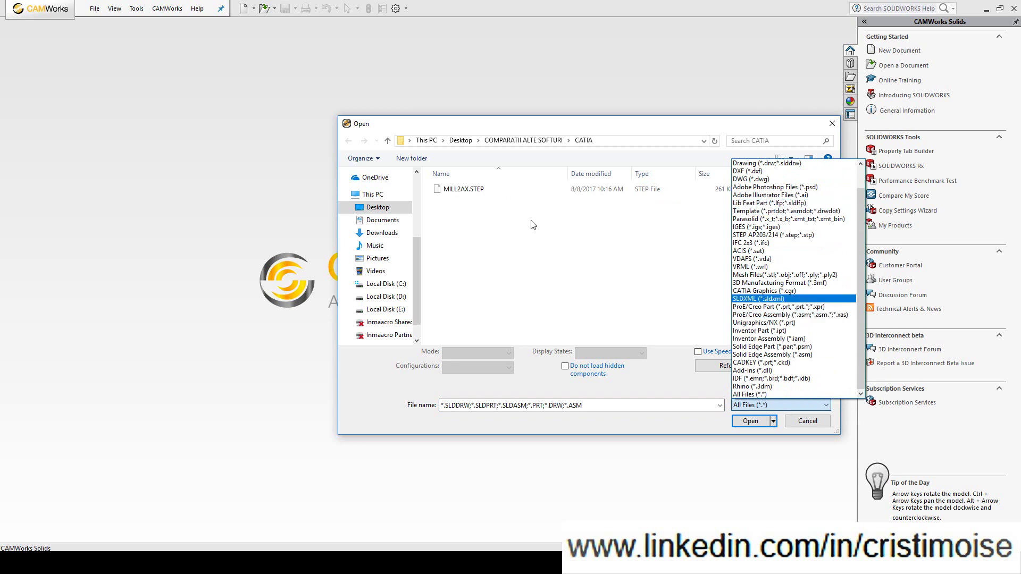
pyautogui.click(460, 194)
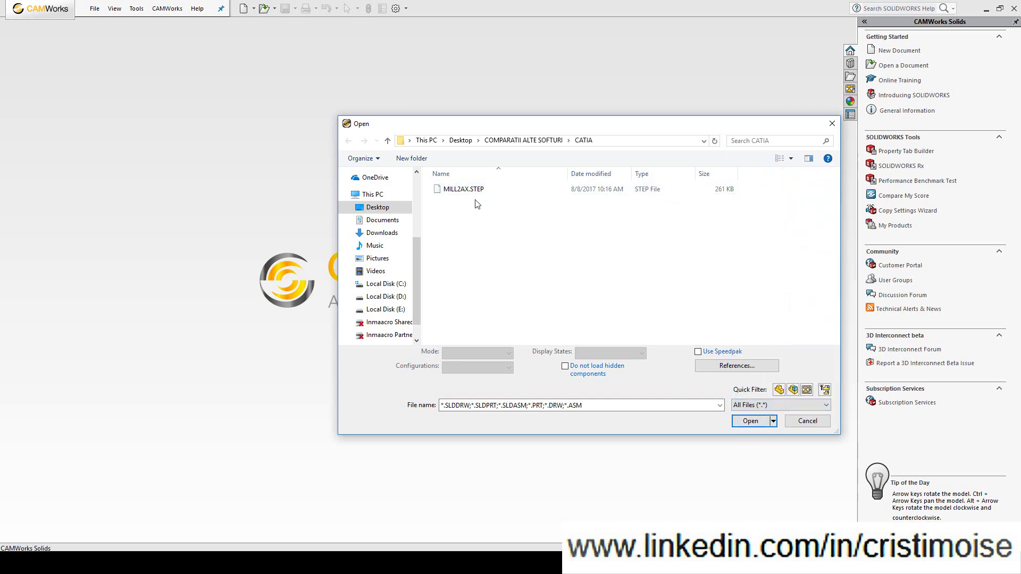
pyautogui.click(749, 421)
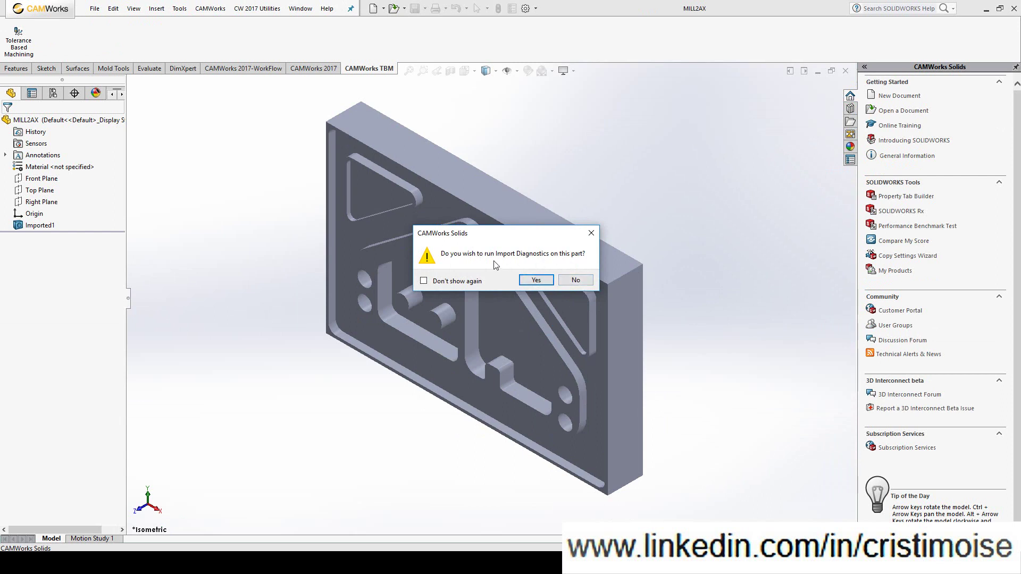
# Answer the Import Diagnostics prompt and display the part Shaded With Edges
pyautogui.click(537, 279)
pyautogui.moveTo(510, 290); pyautogui.dragTo(483, 116, button='middle')
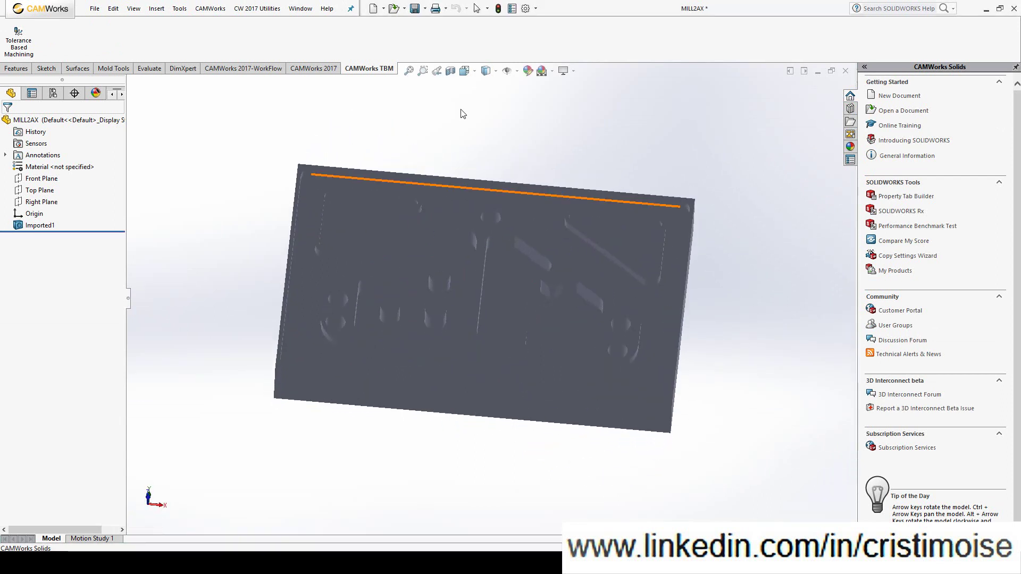
pyautogui.click(494, 71)
pyautogui.click(487, 85)
pyautogui.moveTo(570, 367)
pyautogui.mouseDown(button='middle')
pyautogui.moveTo(478, 297)
pyautogui.moveTo(372, 239)
pyautogui.moveTo(319, 187)
pyautogui.mouseUp(button='middle')
# Show the CAMWorks 2017 command tab and widen the model tree panel
pyautogui.click(250, 68)
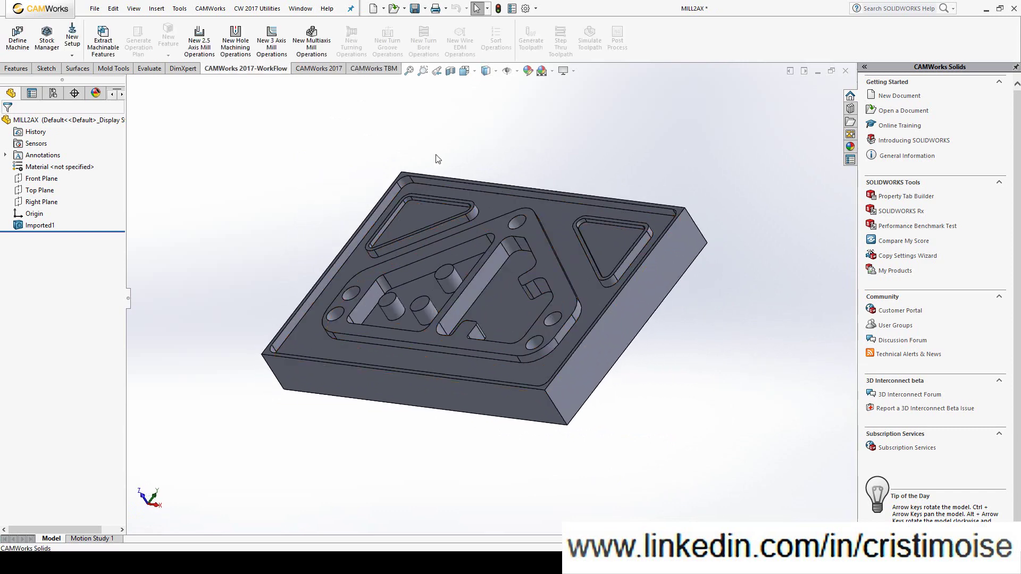
pyautogui.click(314, 68)
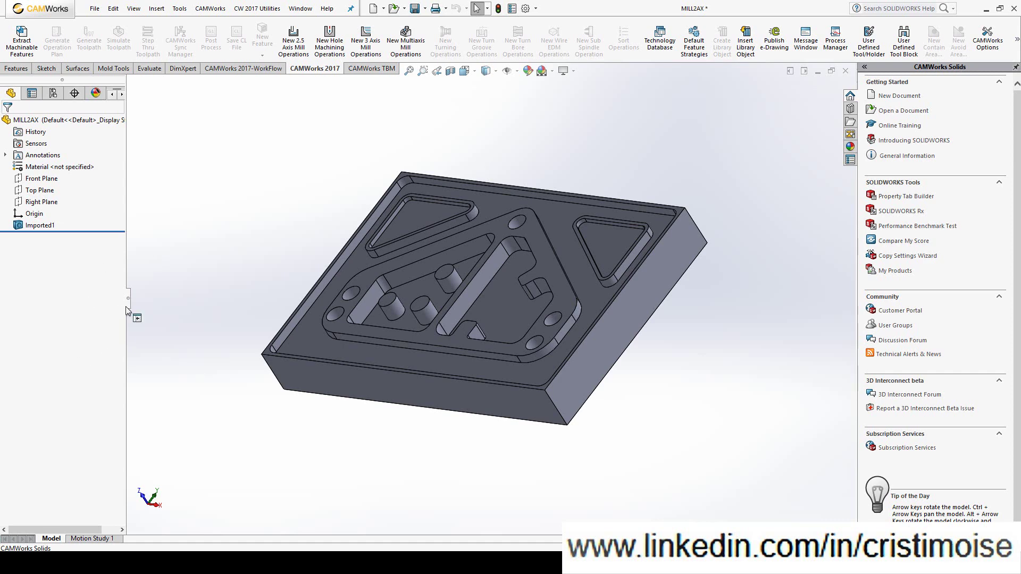
pyautogui.moveTo(126, 312); pyautogui.dragTo(194, 304)
pyautogui.moveTo(349, 332); pyautogui.dragTo(394, 284, button='middle')
# In Machine [Mill - Metric], select FANUC21I on the Post Processor tab and confirm
pyautogui.click(117, 93)
pyautogui.doubleClick(77, 125)
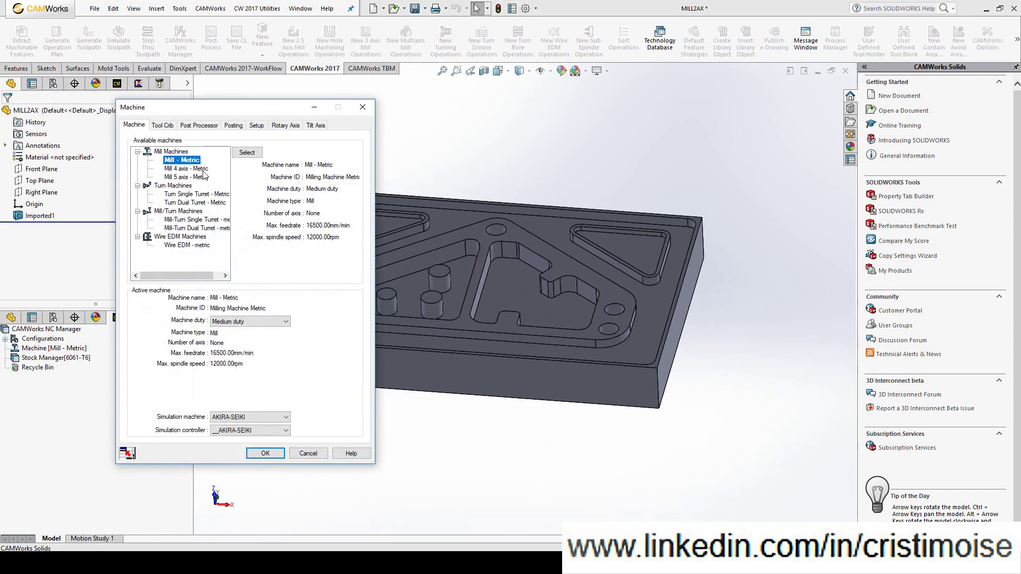
pyautogui.click(171, 125)
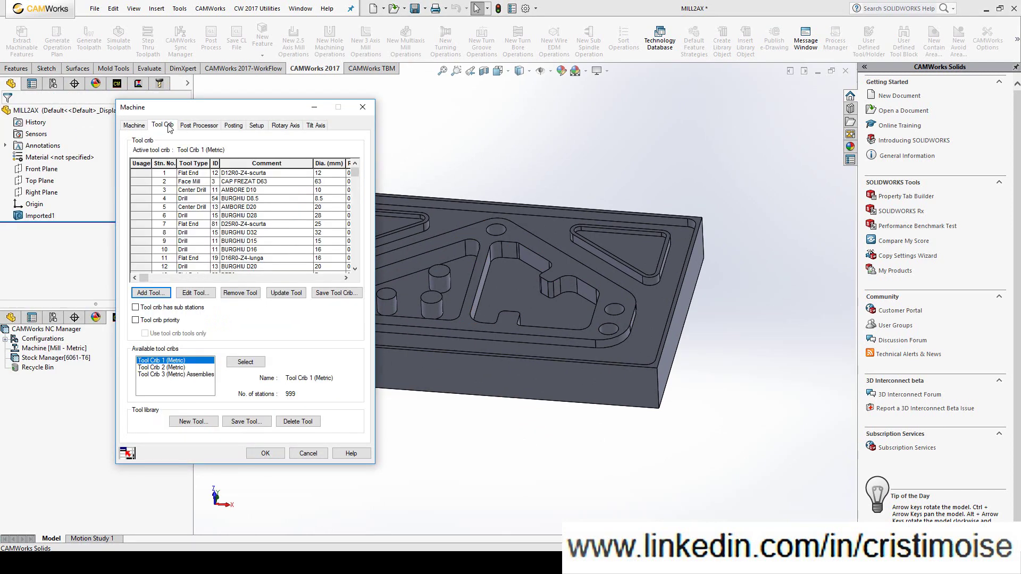
pyautogui.click(202, 125)
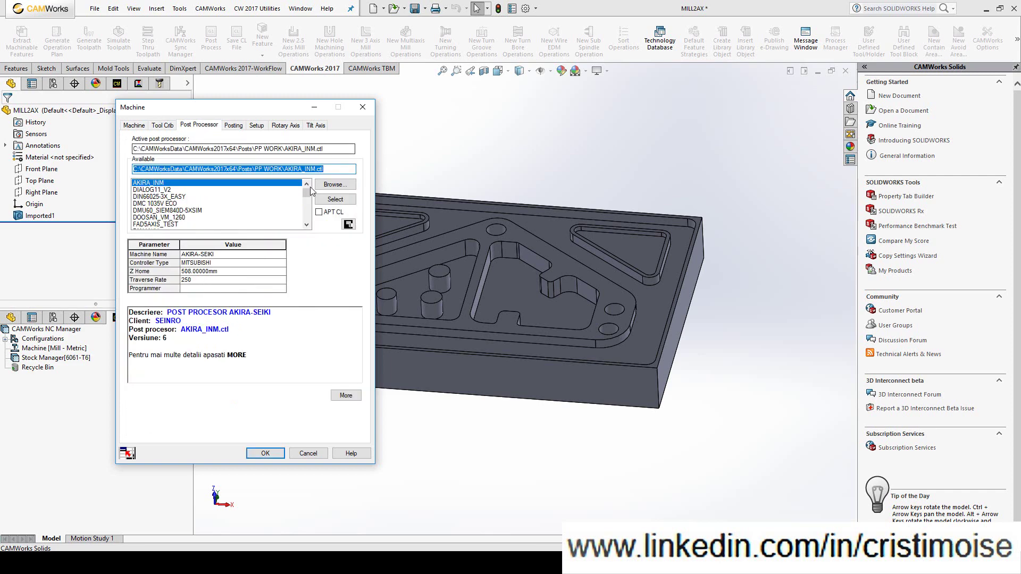
pyautogui.click(163, 211)
pyautogui.scroll(-2, 163, 211)
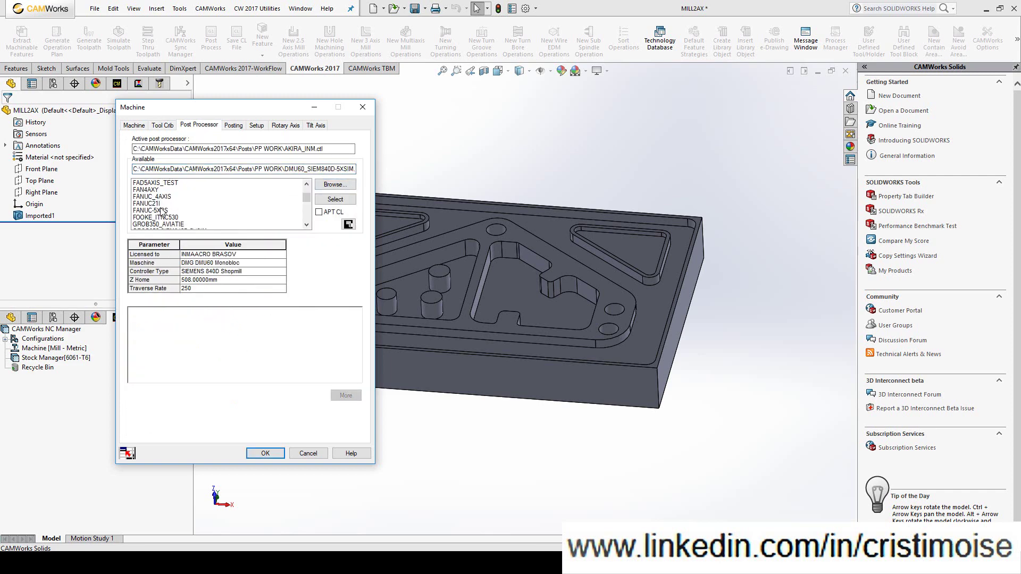
pyautogui.click(160, 203)
pyautogui.click(335, 199)
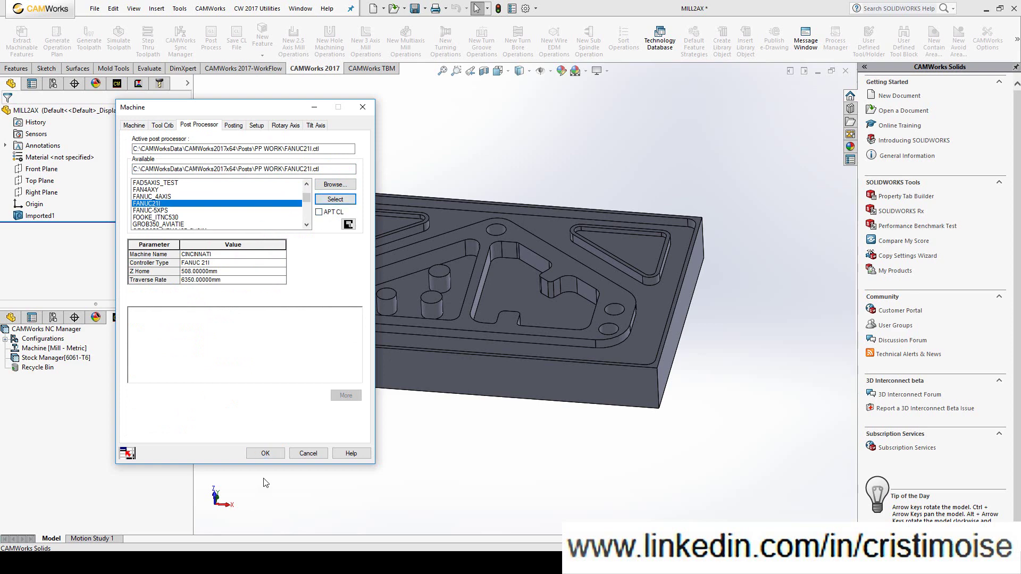
pyautogui.click(265, 453)
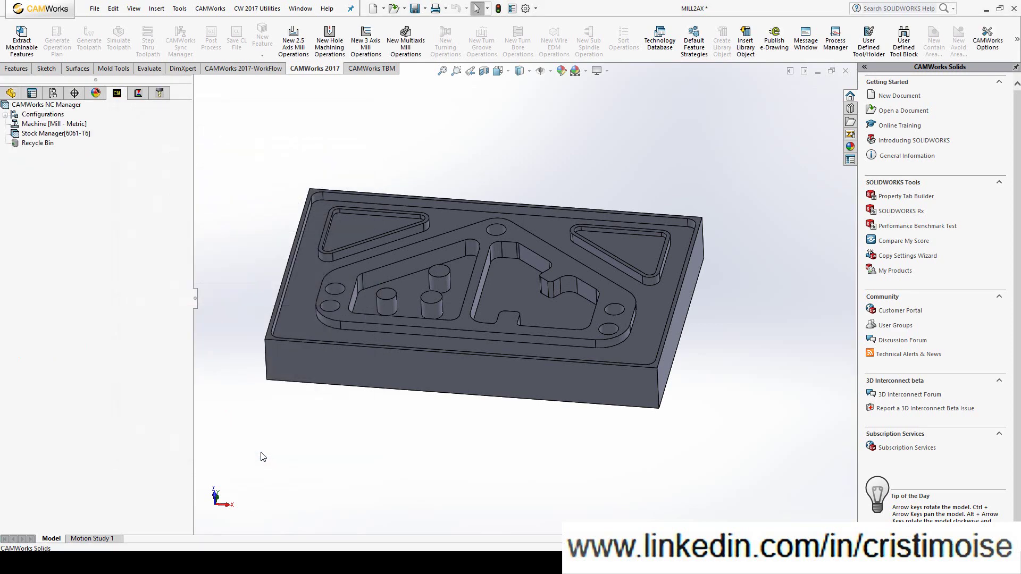
# Set the Stock Manager's Z+ offset to 5 mm
pyautogui.doubleClick(80, 133)
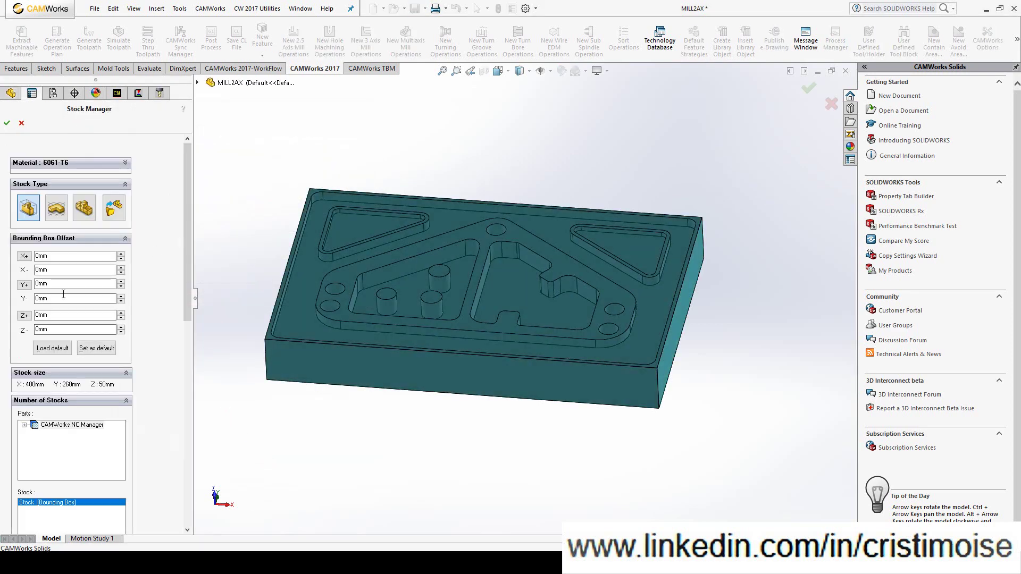
pyautogui.hotkey('shift', 'Tab')
pyautogui.write('5')
pyautogui.moveTo(318, 345); pyautogui.dragTo(319, 283, button='middle')
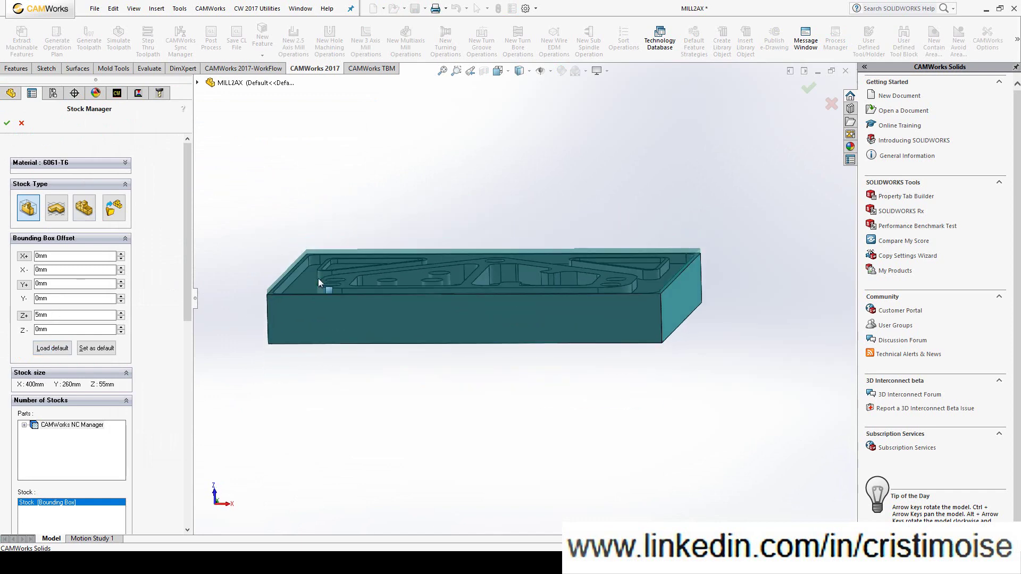
pyautogui.click(8, 124)
# Create a New Mill Part Setup on the top face with Face ticked
pyautogui.rightClick(59, 134)
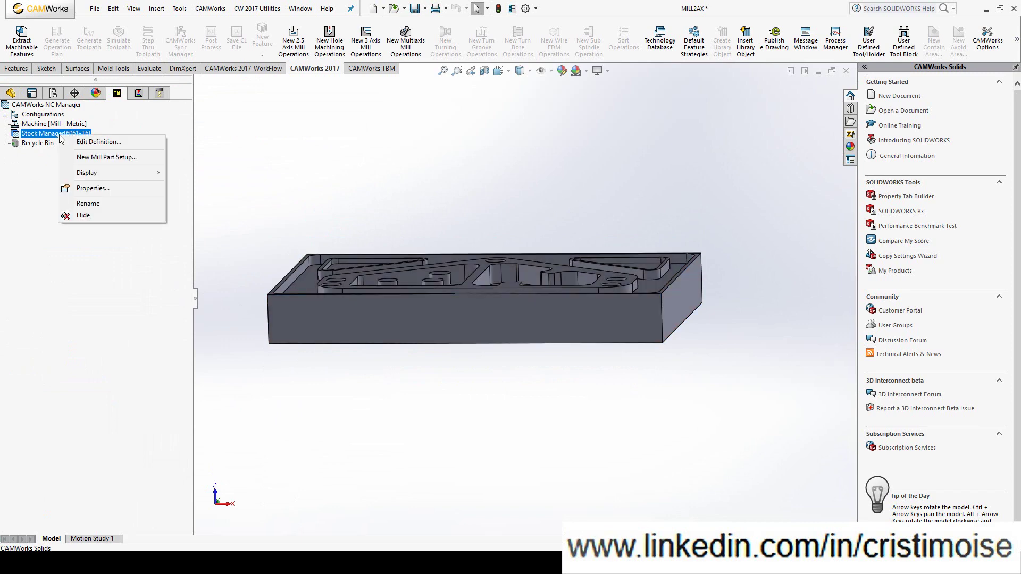
pyautogui.click(106, 157)
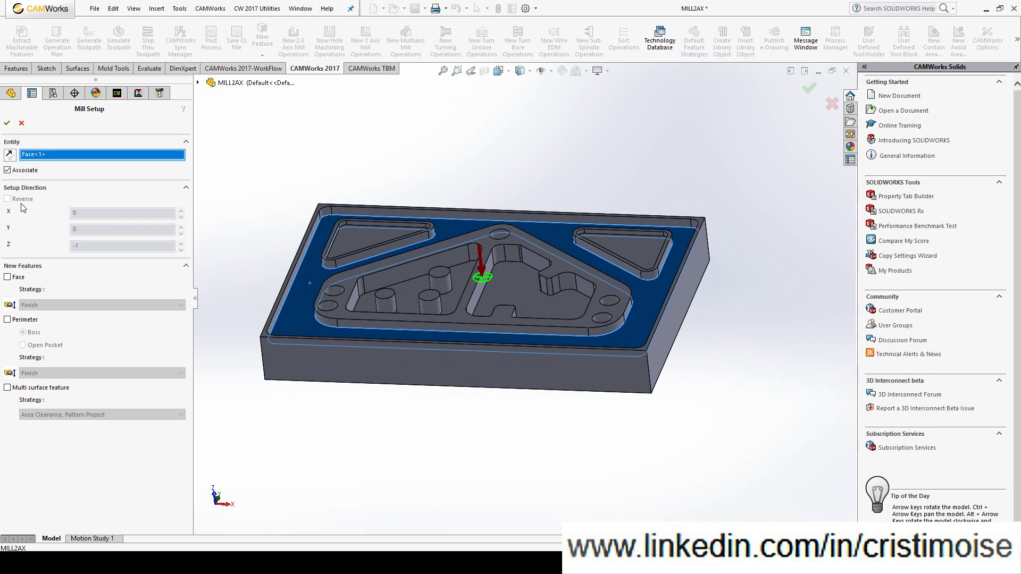
pyautogui.click(20, 279)
pyautogui.click(7, 123)
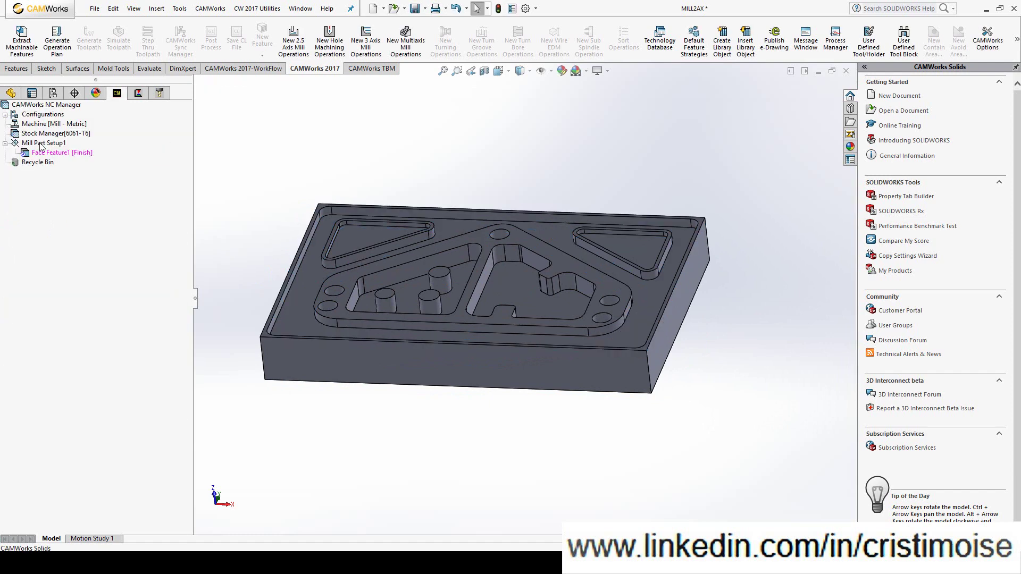
# Review Face Feature1's faces, then add a Face Mill operation to it
pyautogui.rightClick(82, 154)
pyautogui.click(117, 159)
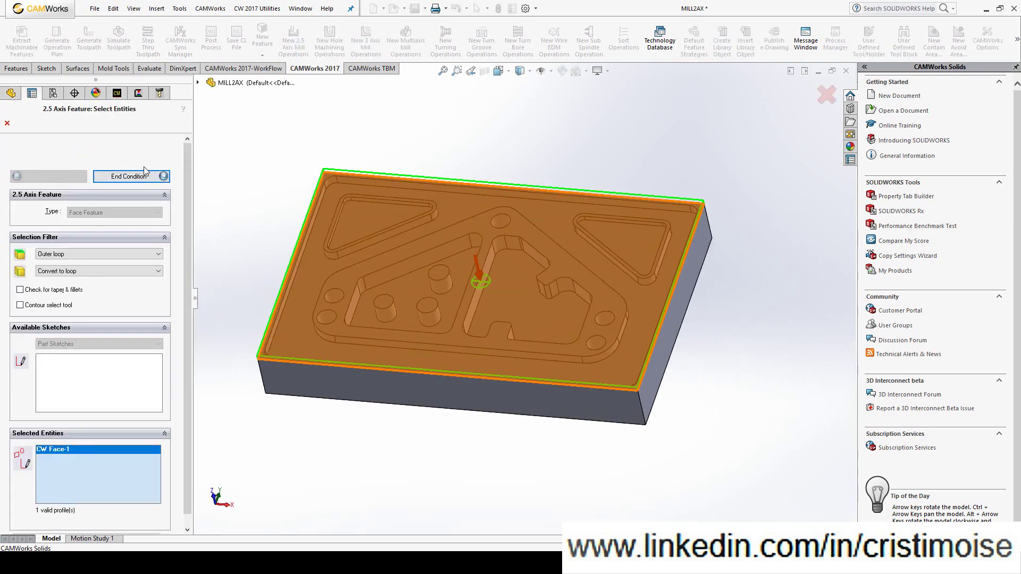
pyautogui.click(7, 123)
pyautogui.rightClick(64, 153)
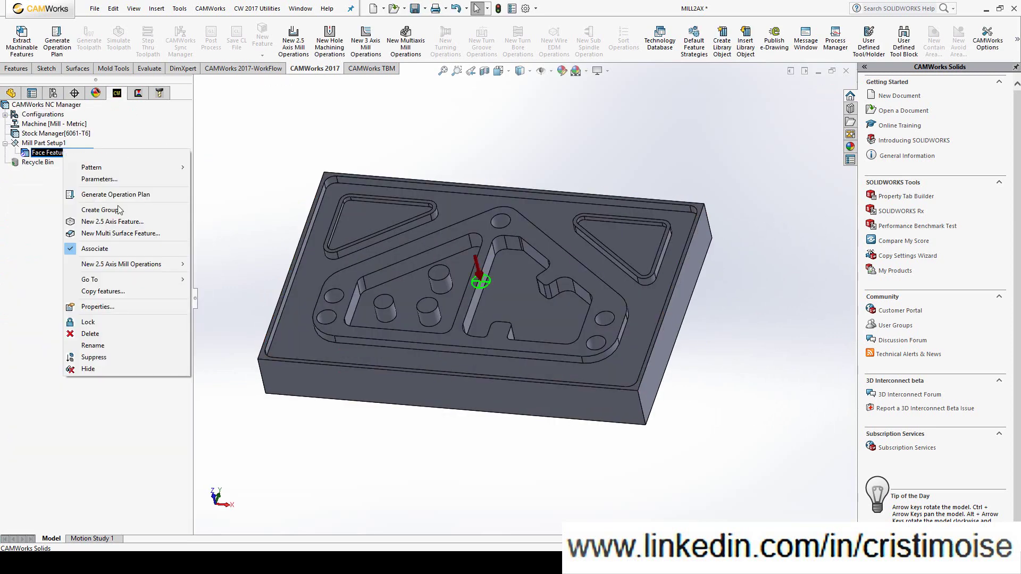
pyautogui.moveTo(154, 264)
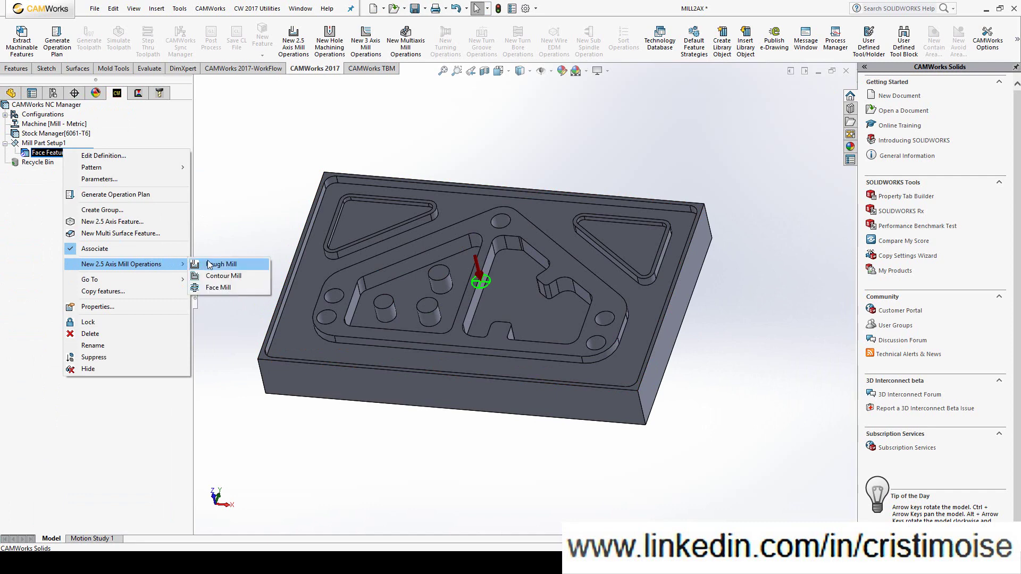
pyautogui.click(219, 288)
pyautogui.click(7, 123)
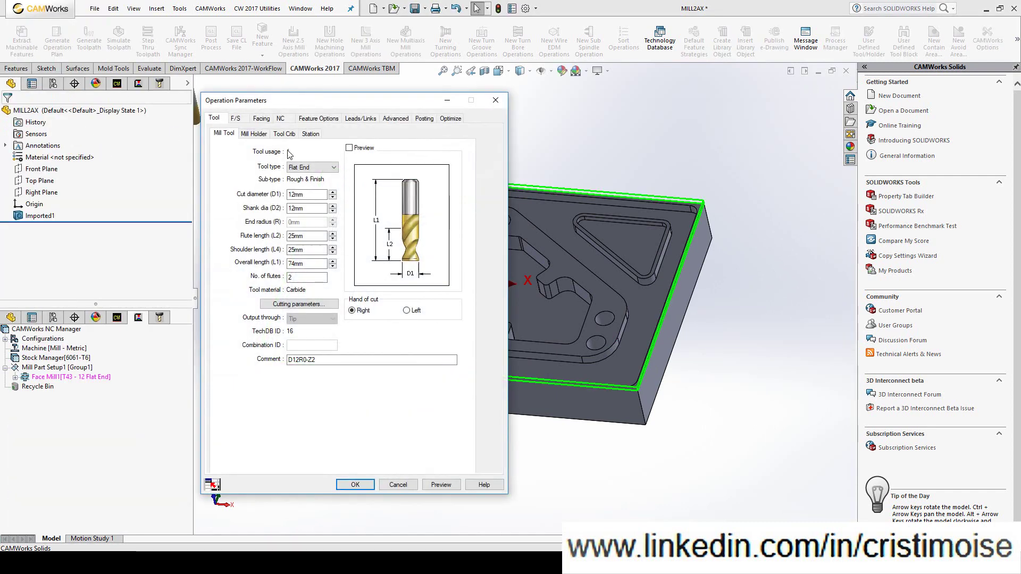
# Enter 50 mm for the tool and shank diameters
pyautogui.write('50')
pyautogui.press('Tab')
pyautogui.write('50')
pyautogui.click(342, 357)
pyautogui.doubleClick(342, 356)
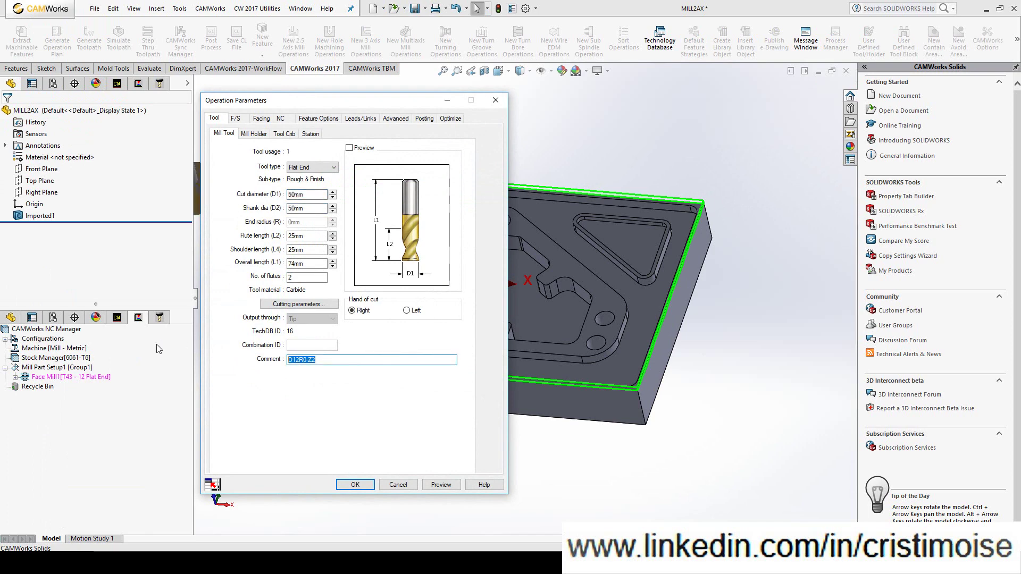
# Add the 50 mm face mill from the library, filtered to Face Mill, to the tool crib
pyautogui.click(286, 134)
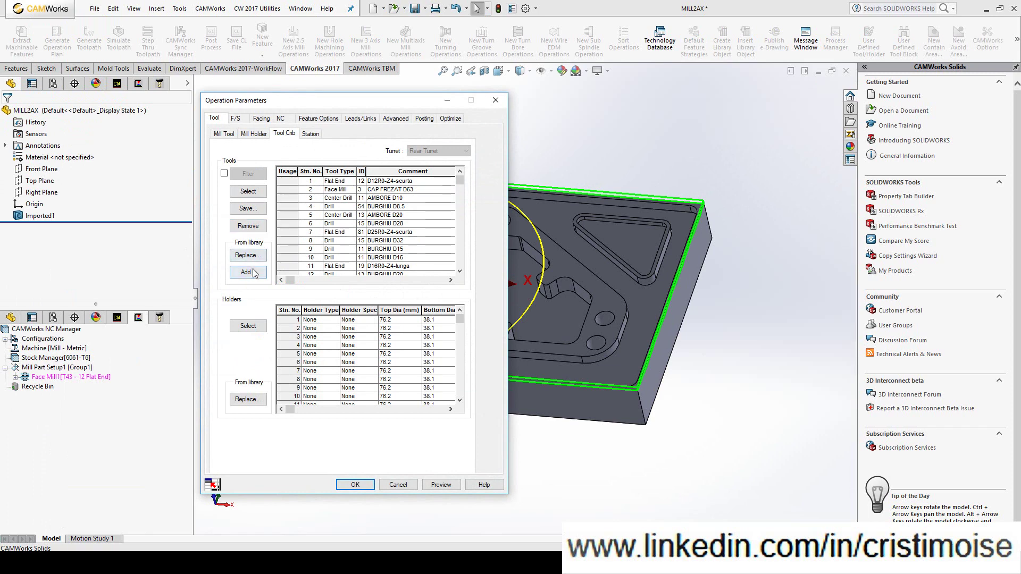
pyautogui.click(221, 135)
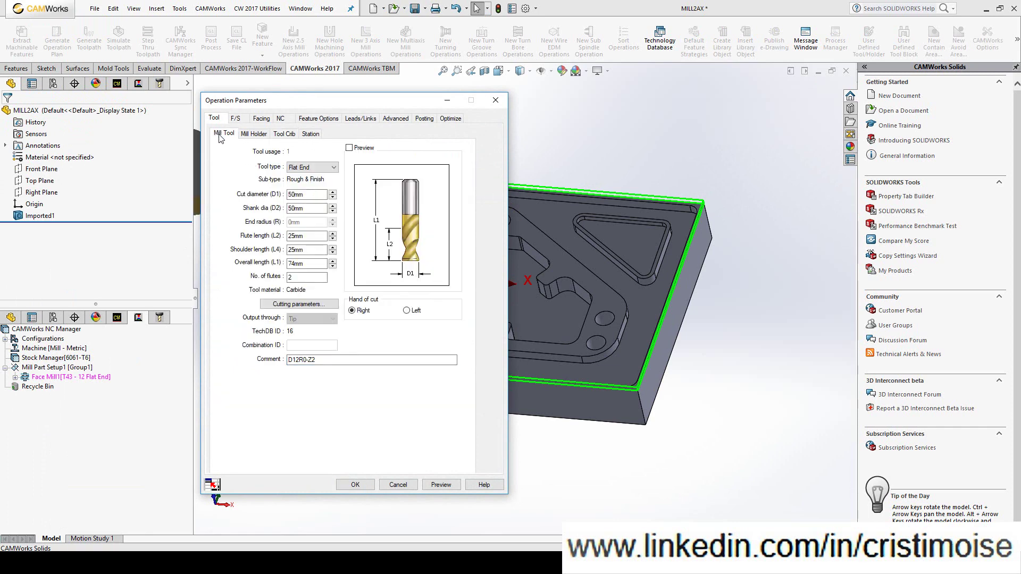
pyautogui.click(284, 134)
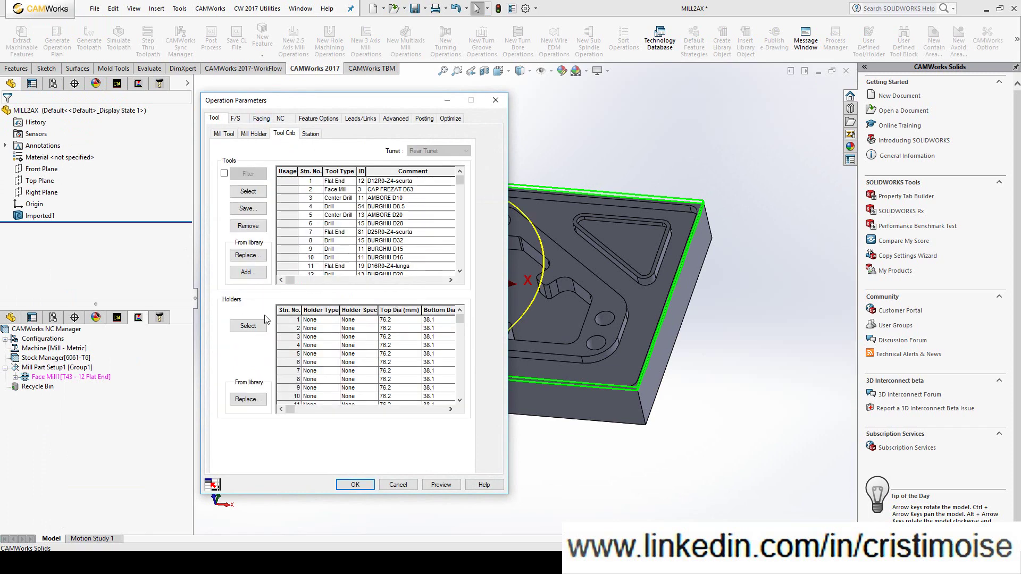
pyautogui.click(258, 273)
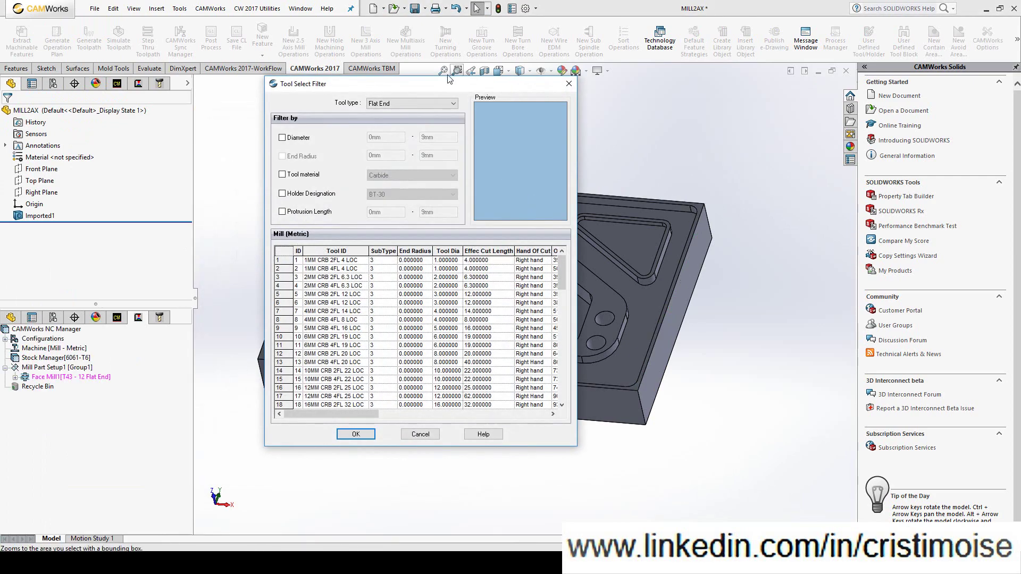
pyautogui.click(420, 103)
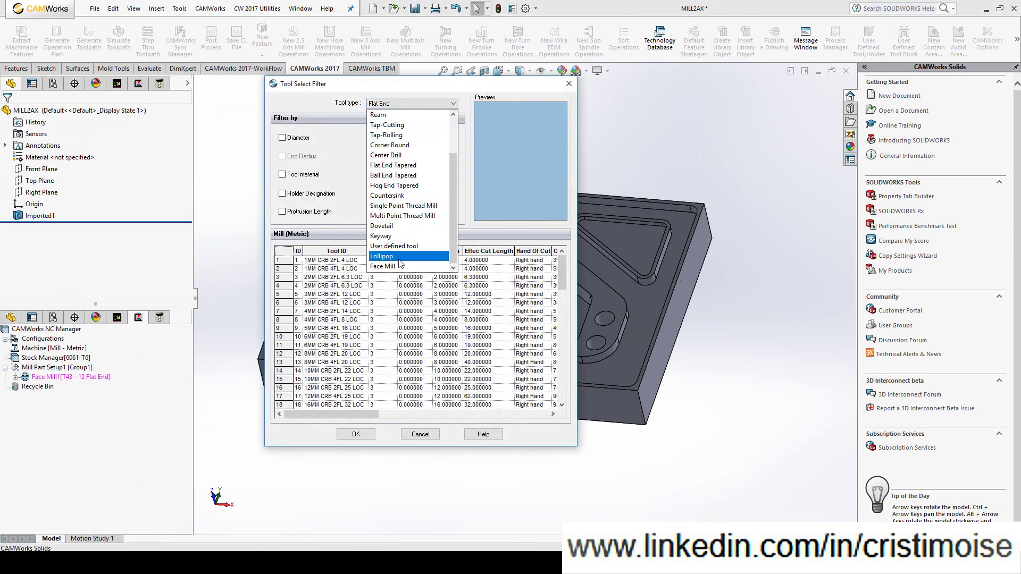
pyautogui.click(395, 266)
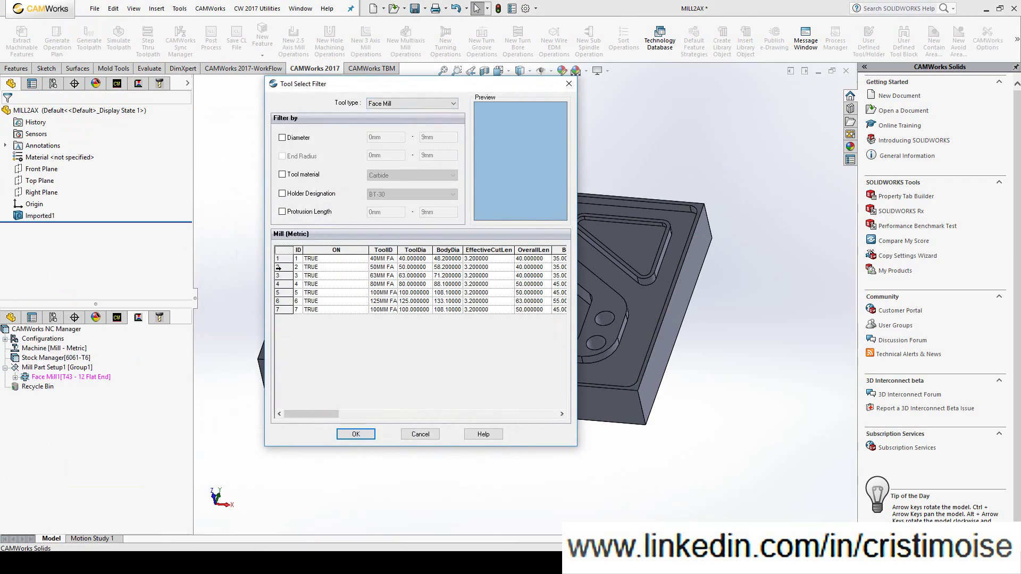
pyautogui.click(395, 267)
pyautogui.click(356, 434)
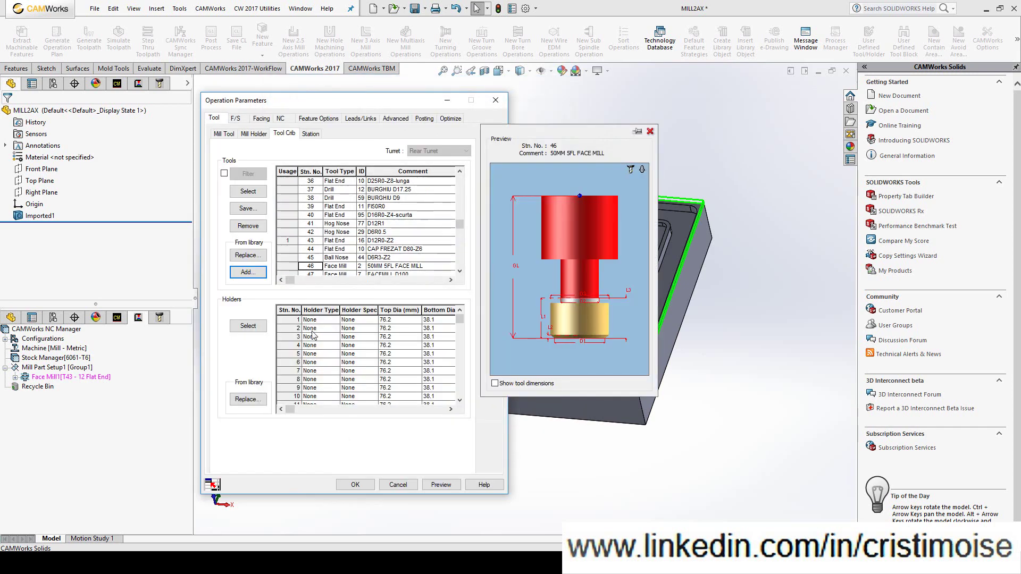
# Assign the 50 mm face mill and holder, with feeds and speeds defined by Tool
pyautogui.click(244, 189)
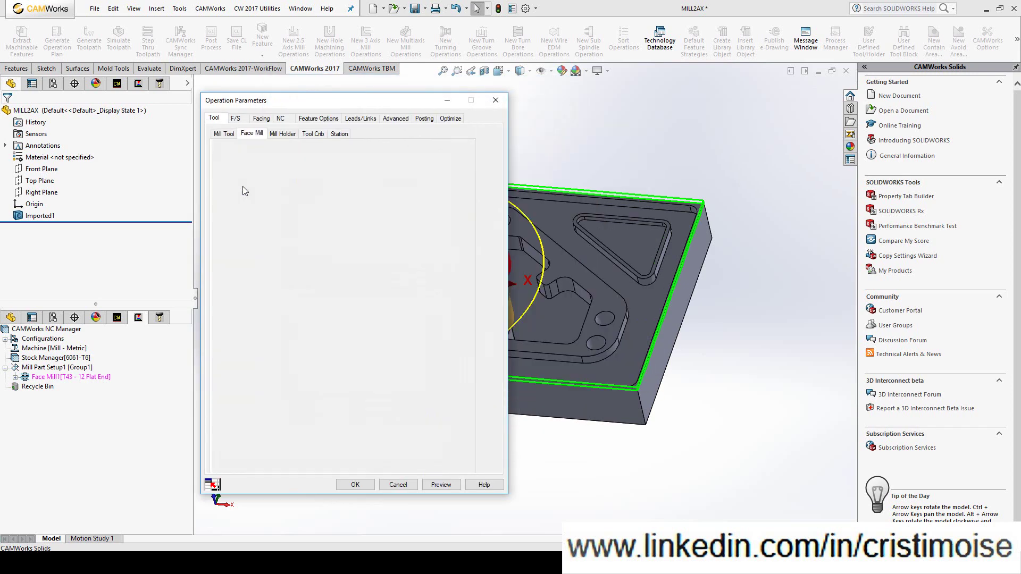
pyautogui.click(327, 320)
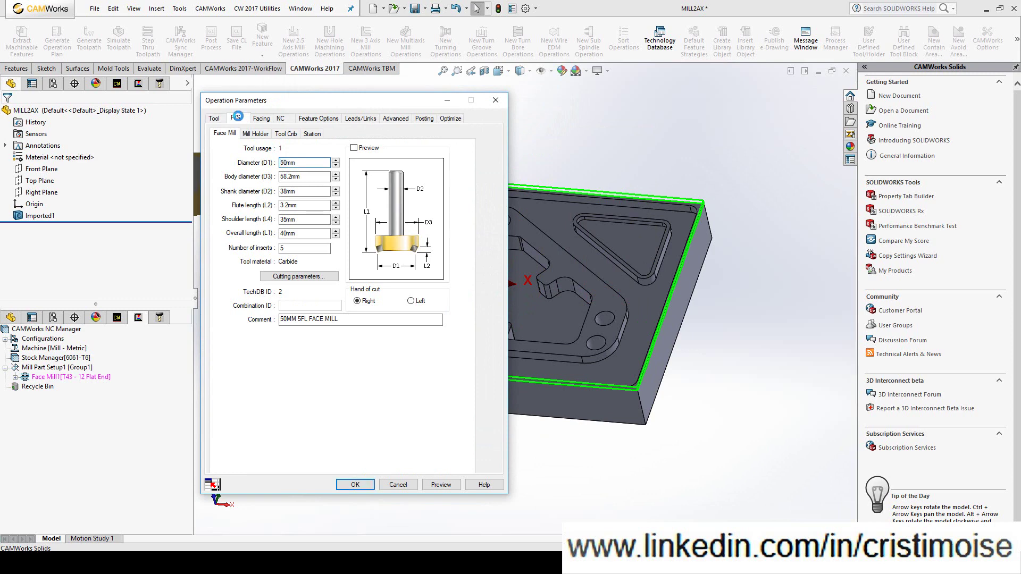
pyautogui.click(235, 118)
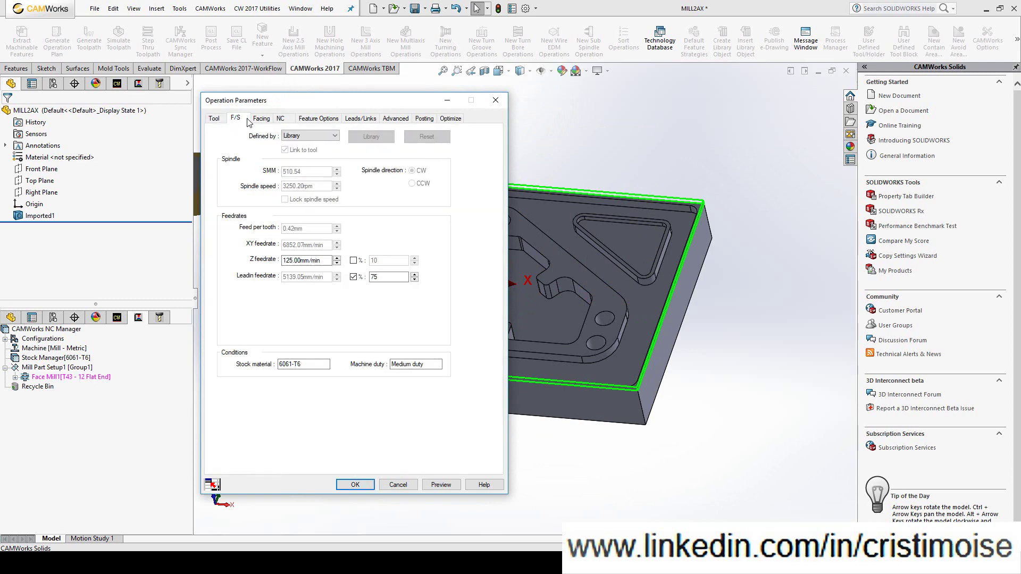
pyautogui.click(292, 137)
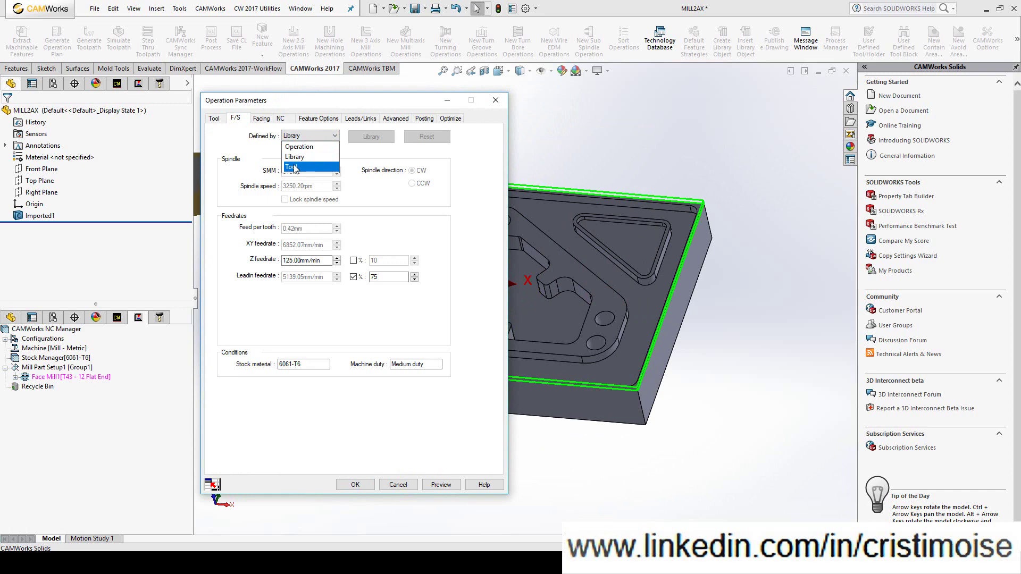
pyautogui.click(294, 167)
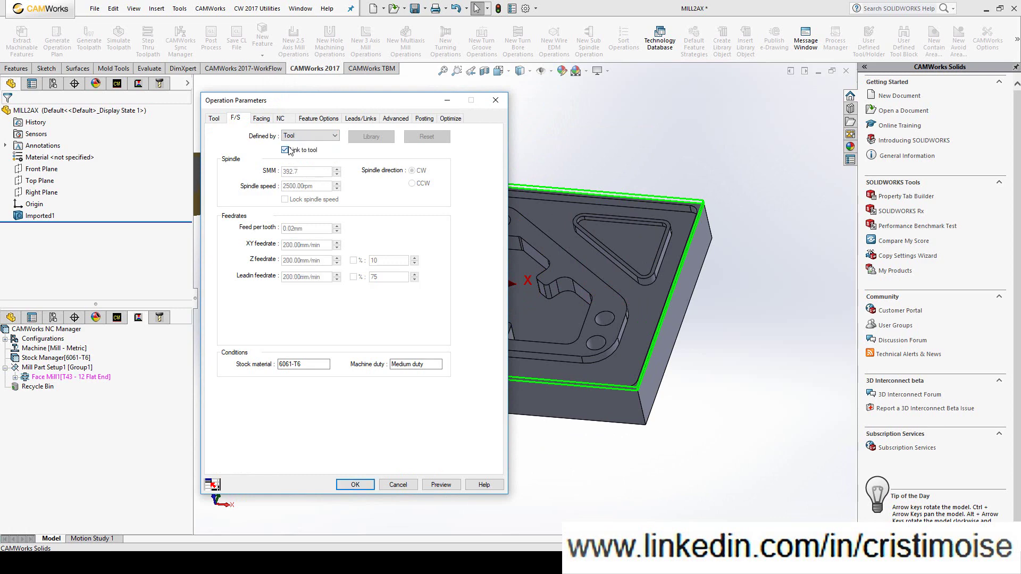
pyautogui.click(309, 136)
pyautogui.click(299, 147)
# Keep the Facing cut method Automatic and review the NC, Features and Leads/Links tabs
pyautogui.click(261, 118)
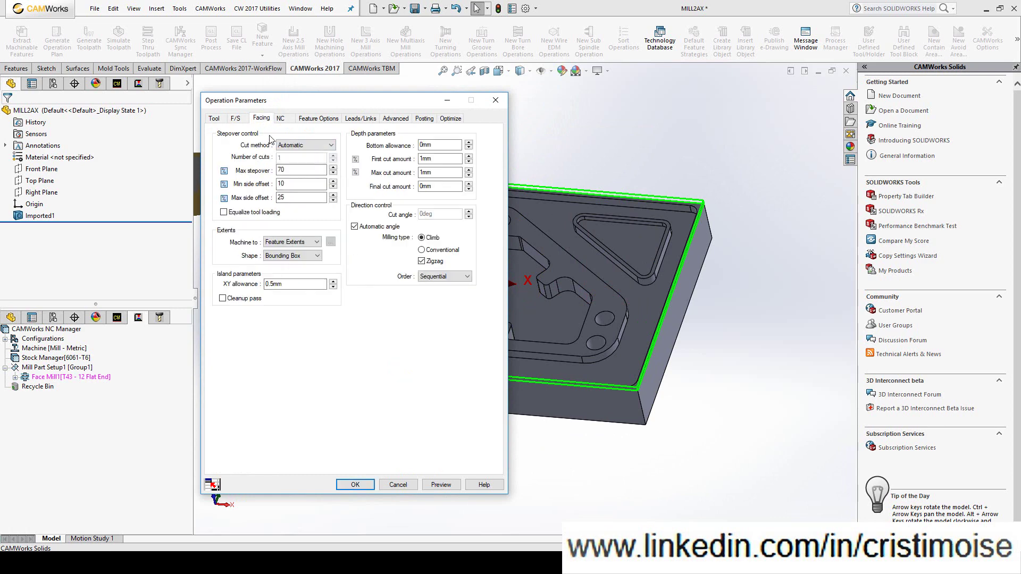
pyautogui.click(306, 147)
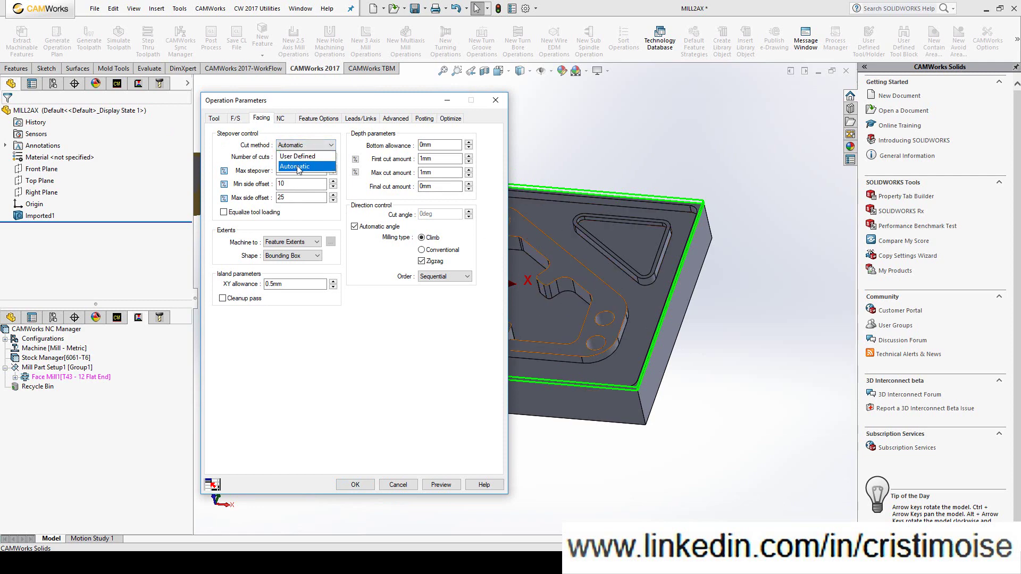
pyautogui.click(333, 129)
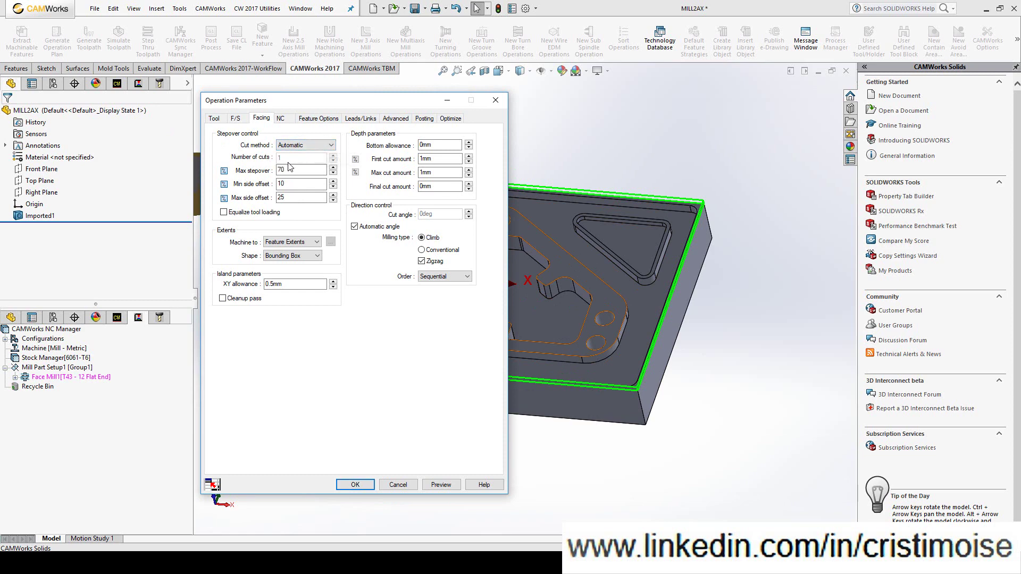
pyautogui.click(282, 118)
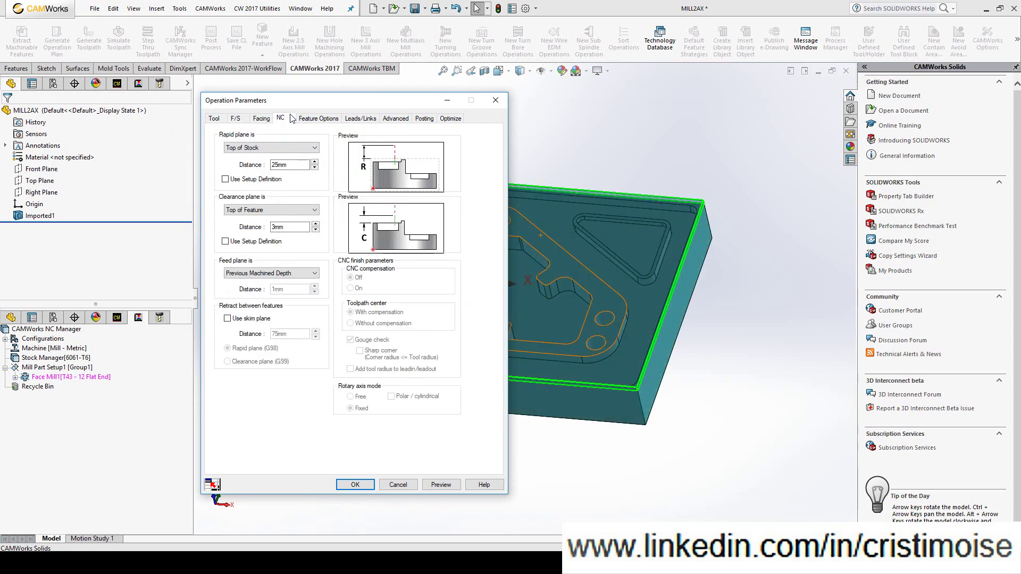
pyautogui.click(319, 119)
pyautogui.click(363, 118)
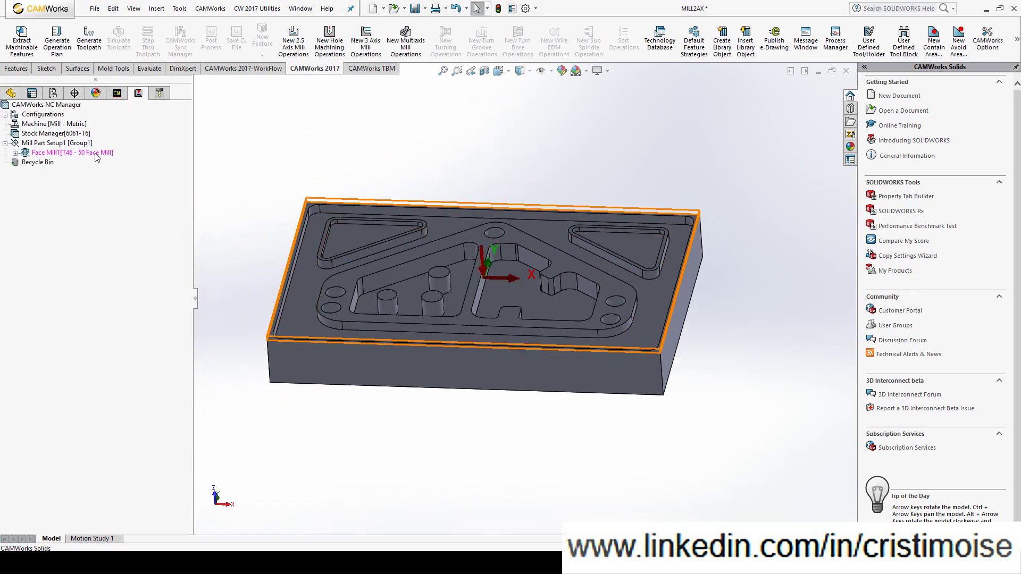
# Generate the Face Mill1 toolpath and reopen its Facing settings
pyautogui.rightClick(96, 157)
pyautogui.click(128, 175)
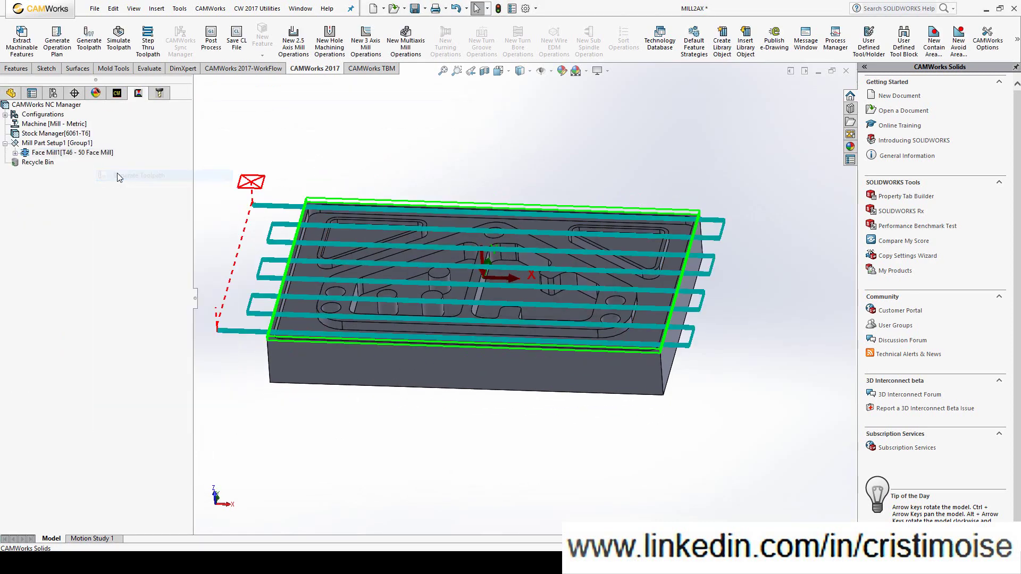
pyautogui.doubleClick(85, 154)
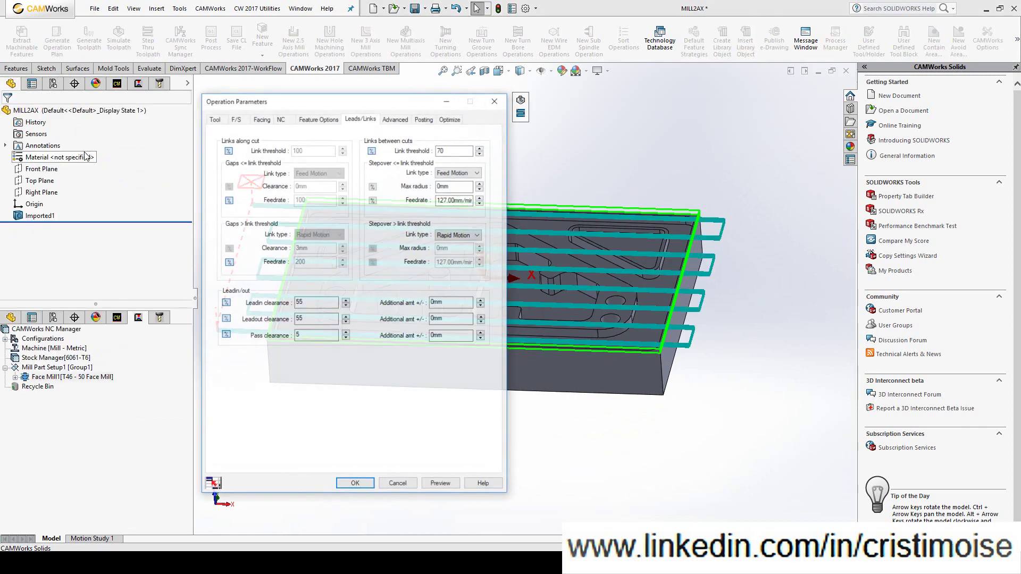
pyautogui.click(269, 119)
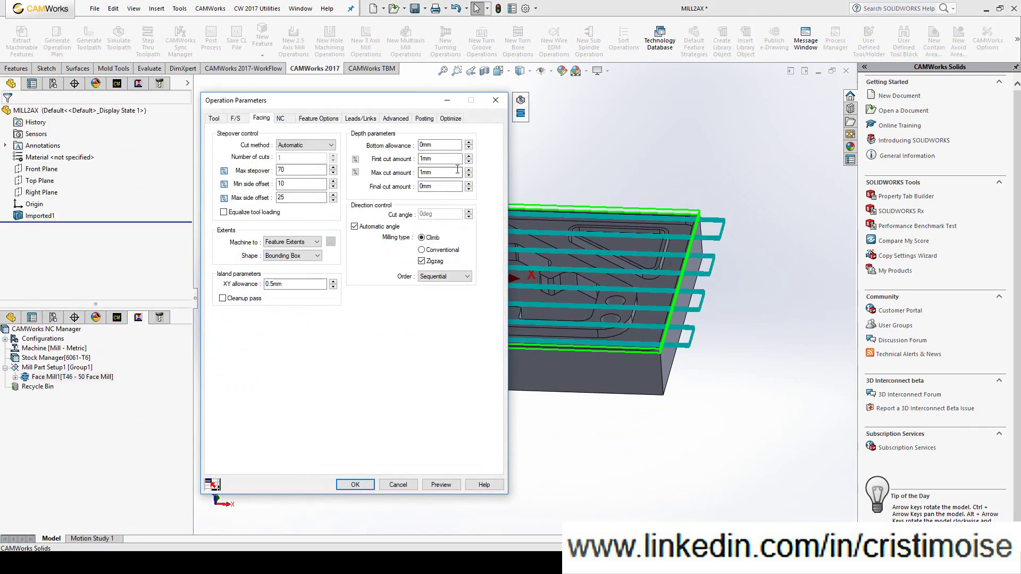
# Set first and maximum cut amounts to 2.5 mm and the final cut to 2
pyautogui.press('Tab')
pyautogui.write('2.5')
pyautogui.press('Tab')
pyautogui.write('2.5')
pyautogui.press('Tab')
pyautogui.write('2')
pyautogui.press('Return')
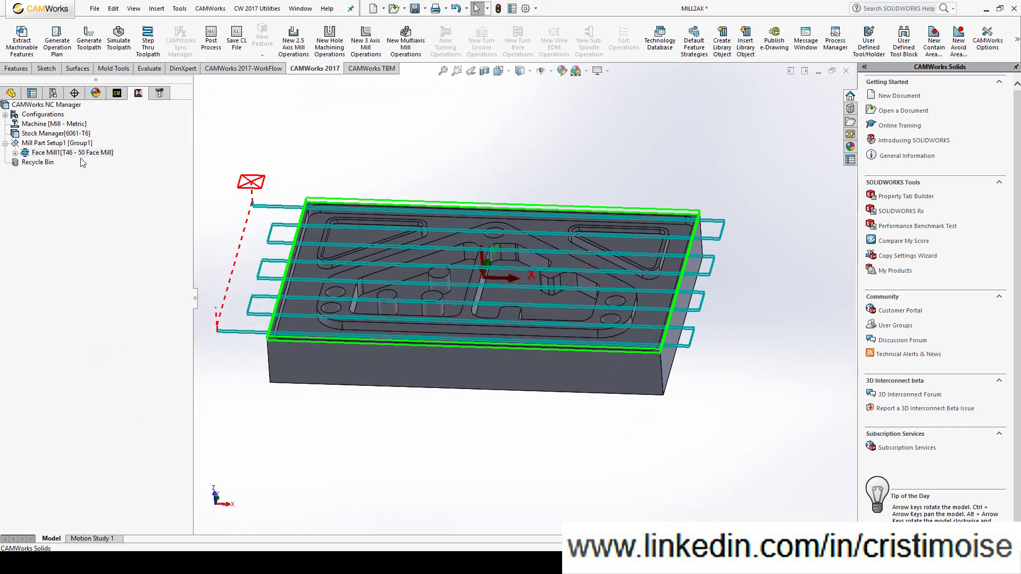
pyautogui.click(116, 94)
# Create a Pocket-type 2.5 axis feature from the middle pocket's floor face
pyautogui.rightClick(52, 154)
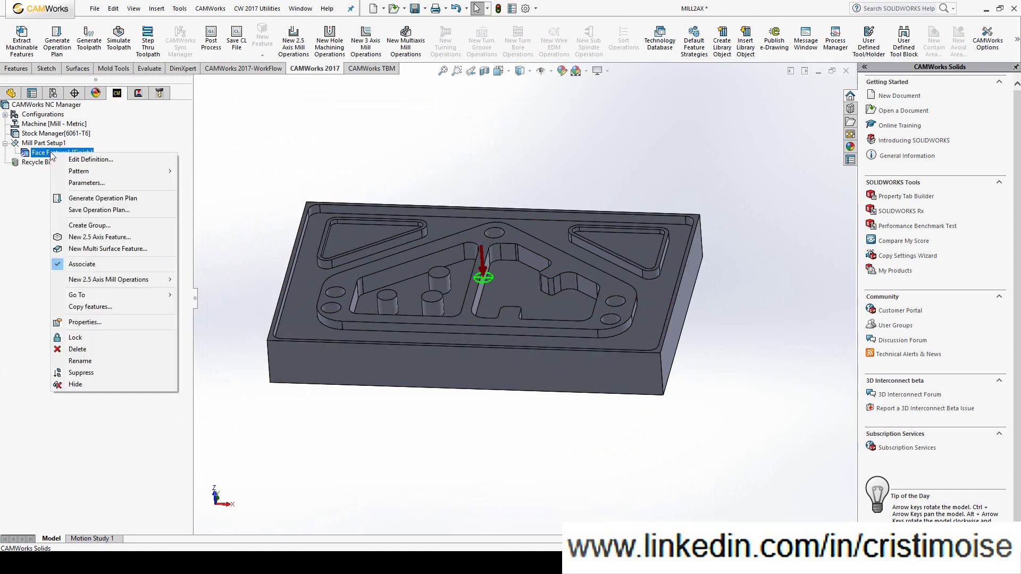
pyautogui.click(106, 237)
pyautogui.moveTo(452, 306); pyautogui.dragTo(505, 297, button='middle')
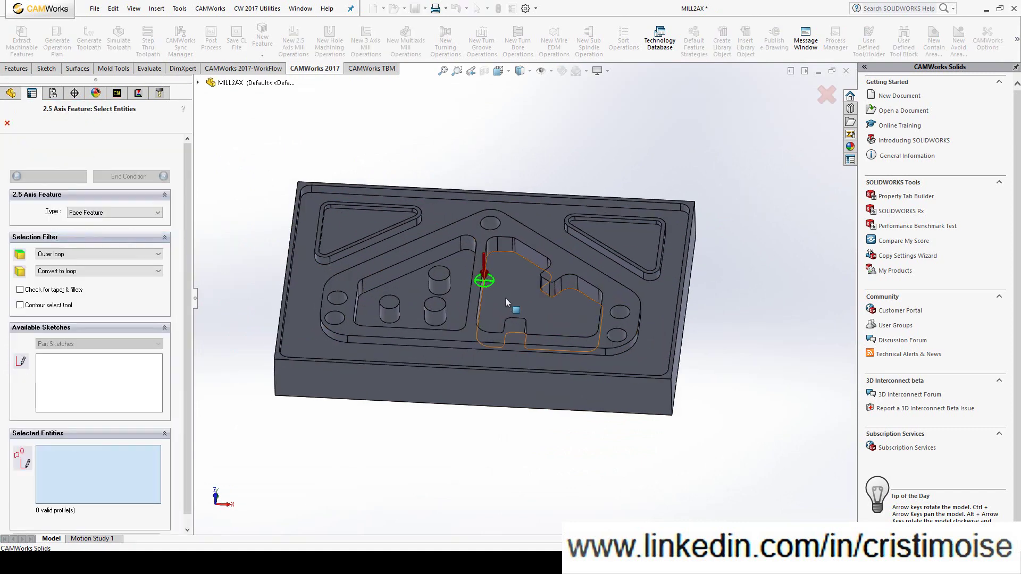
pyautogui.click(505, 297)
pyautogui.click(122, 213)
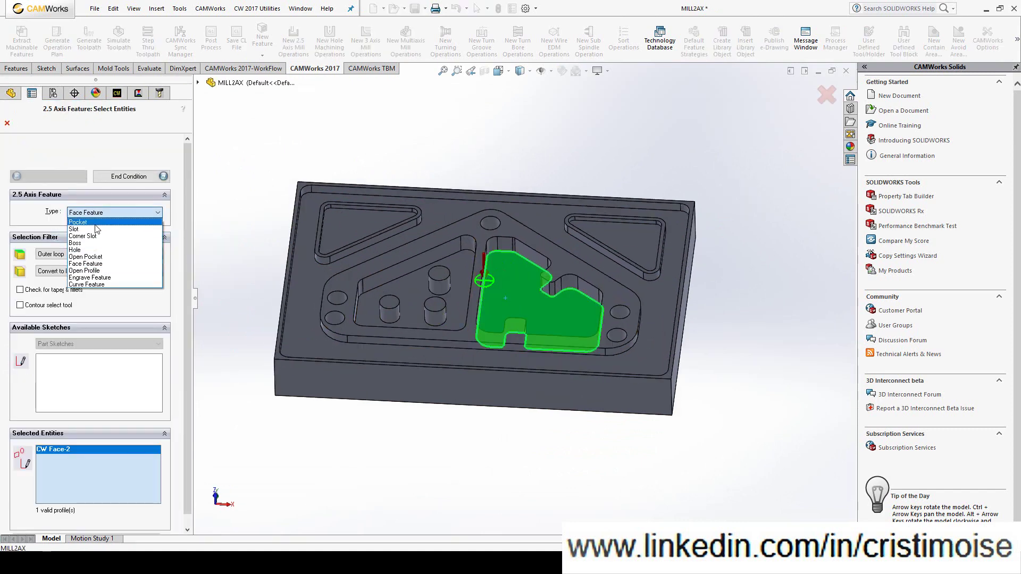
pyautogui.click(97, 226)
pyautogui.click(111, 177)
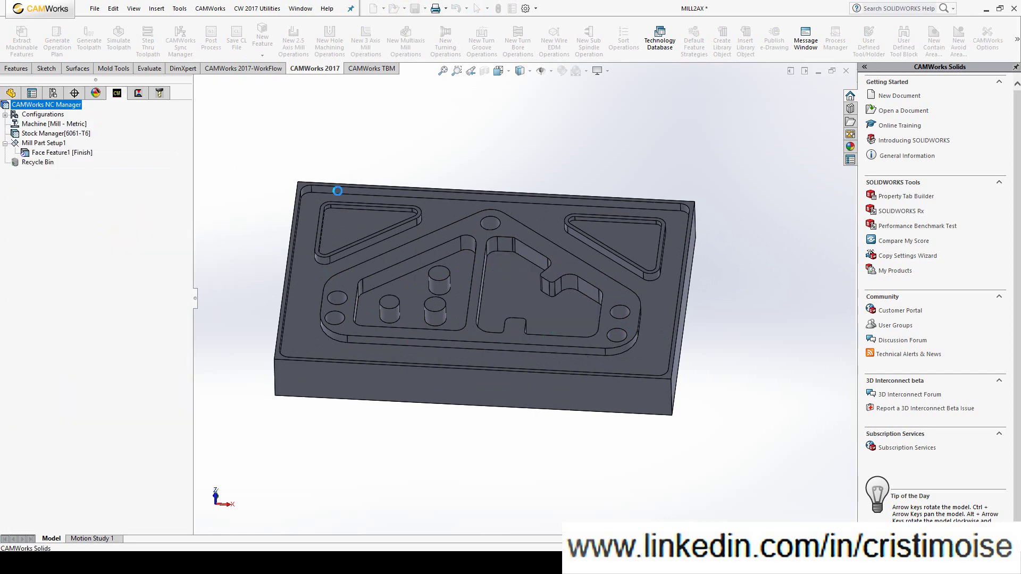
pyautogui.click(7, 123)
pyautogui.rightClick(63, 165)
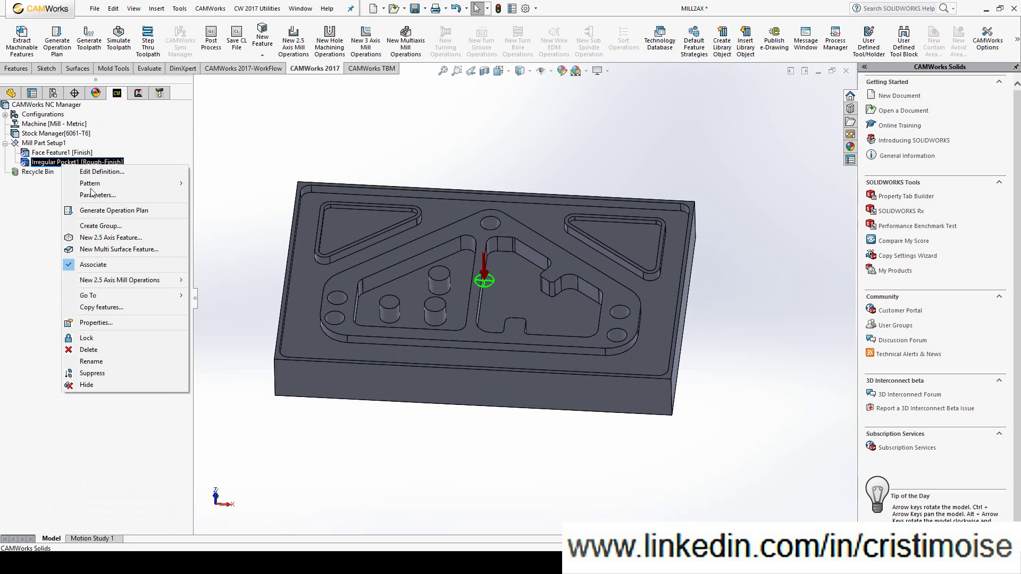
# Add a Rough Mill operation to Irregular Pocket1 using the T43 12 flat end mill
pyautogui.moveTo(121, 280)
pyautogui.click(238, 282)
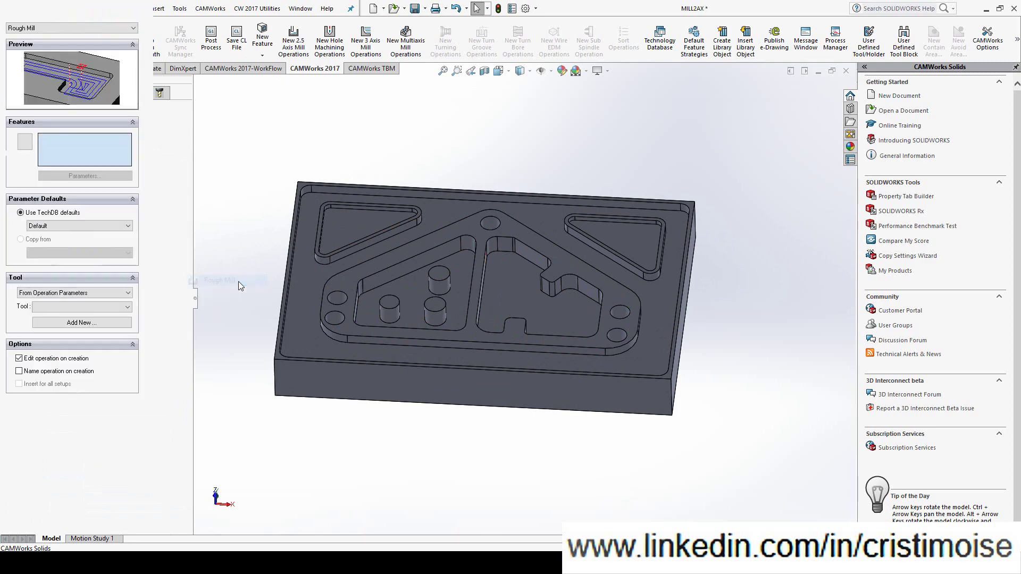
pyautogui.click(7, 123)
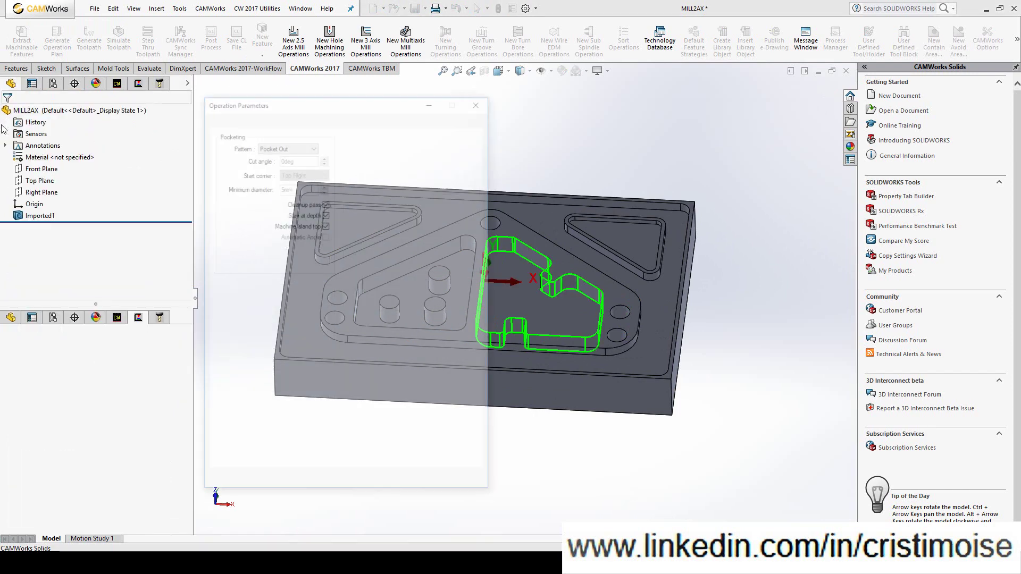
pyautogui.doubleClick(307, 194)
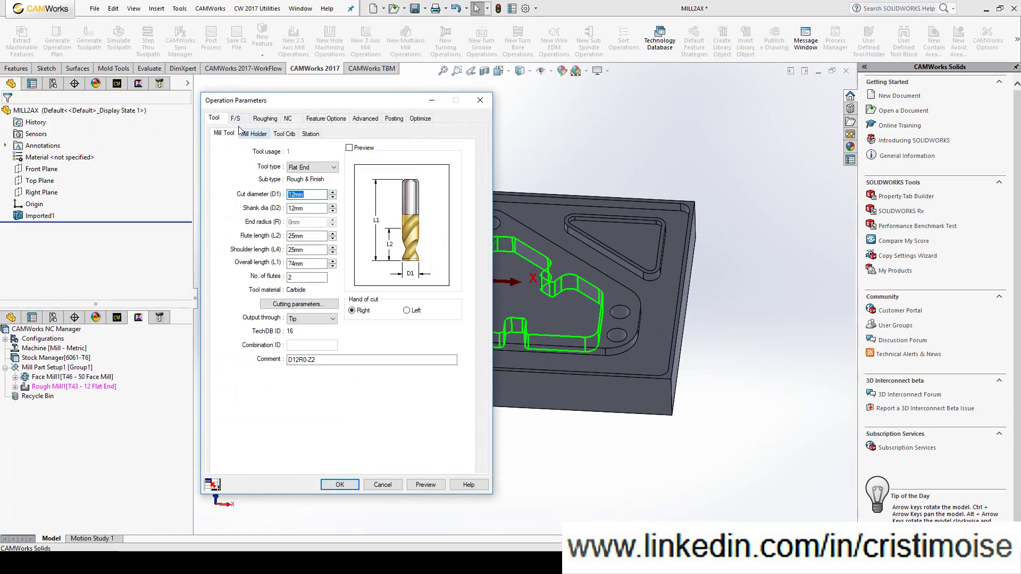
# Set the roughing pattern to Zigzag and give first and maximum cut depths as absolute amounts
pyautogui.click(265, 117)
pyautogui.click(283, 142)
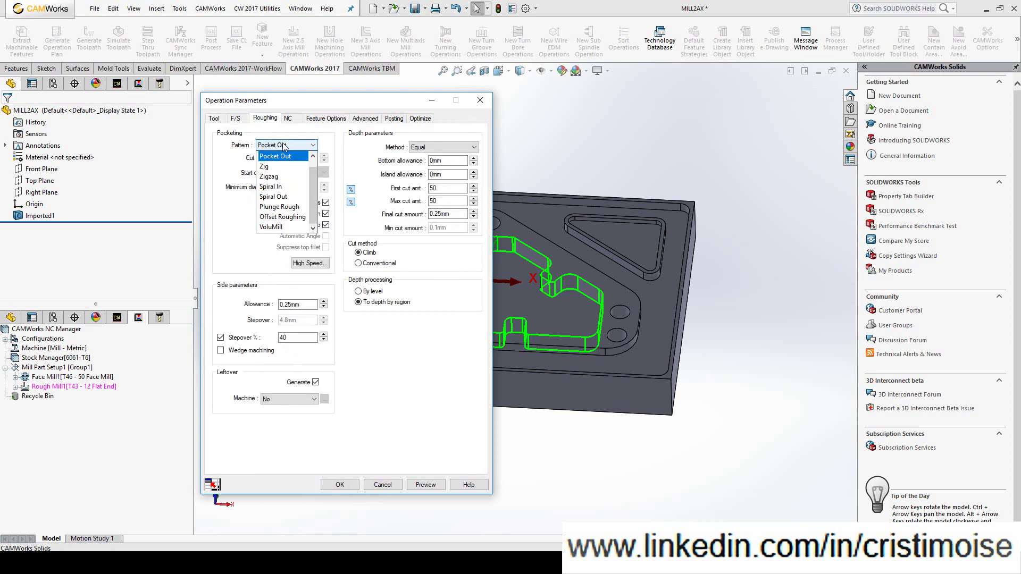
pyautogui.click(286, 171)
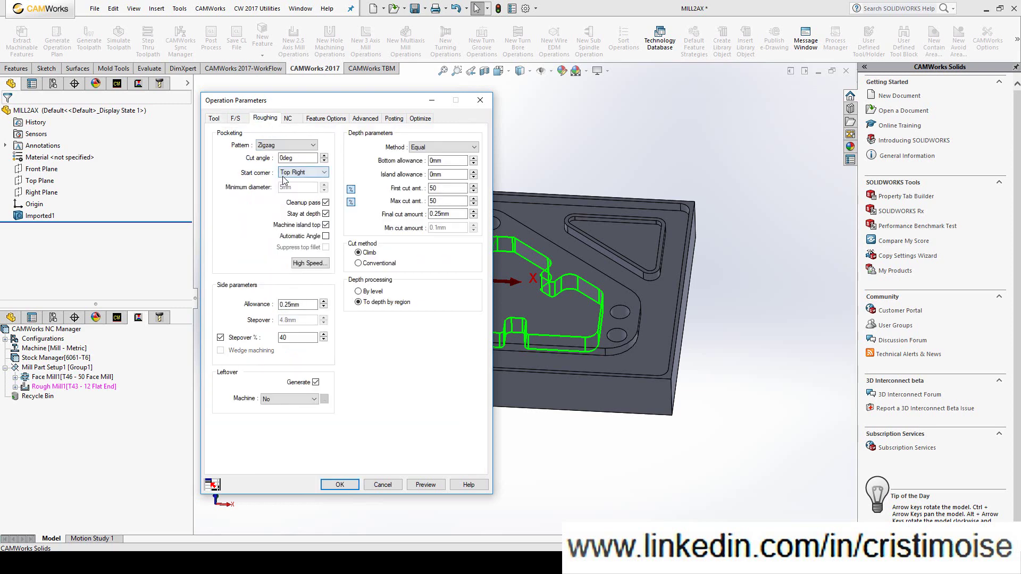
pyautogui.click(351, 189)
pyautogui.click(351, 201)
pyautogui.write('0')
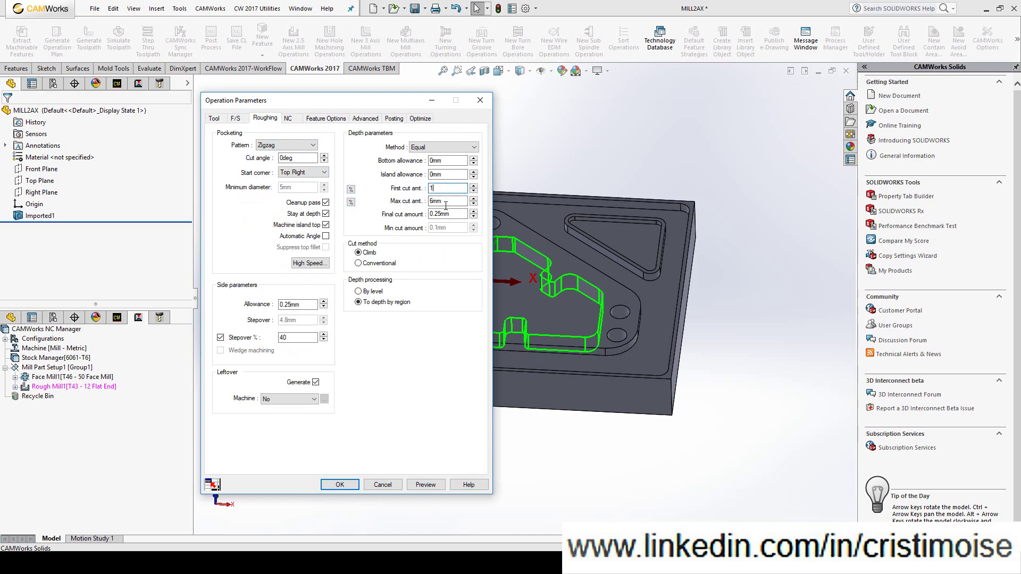
pyautogui.press('Tab')
# Review the clearance and entry settings, confirm Rough Mill1, and bring up its actions
pyautogui.click(289, 118)
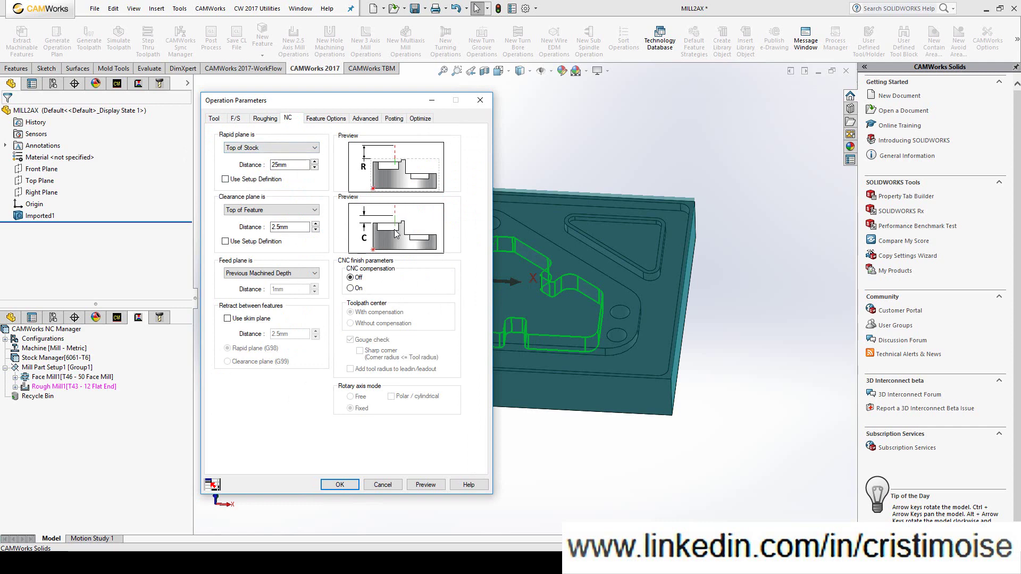
pyautogui.click(346, 120)
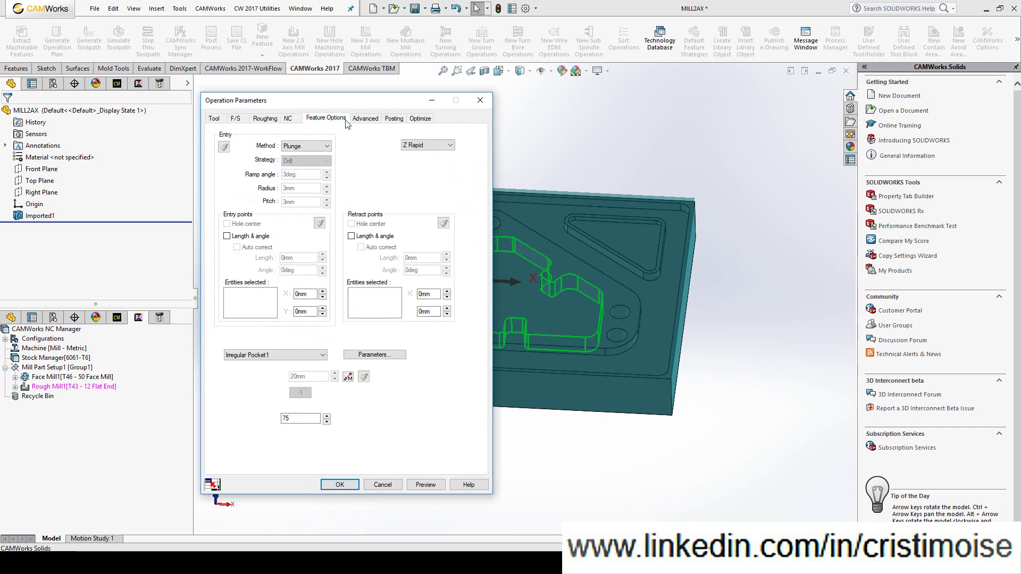
pyautogui.click(340, 485)
pyautogui.rightClick(89, 162)
# Generate the zigzag roughing toolpath for Rough Mill1
pyautogui.click(119, 185)
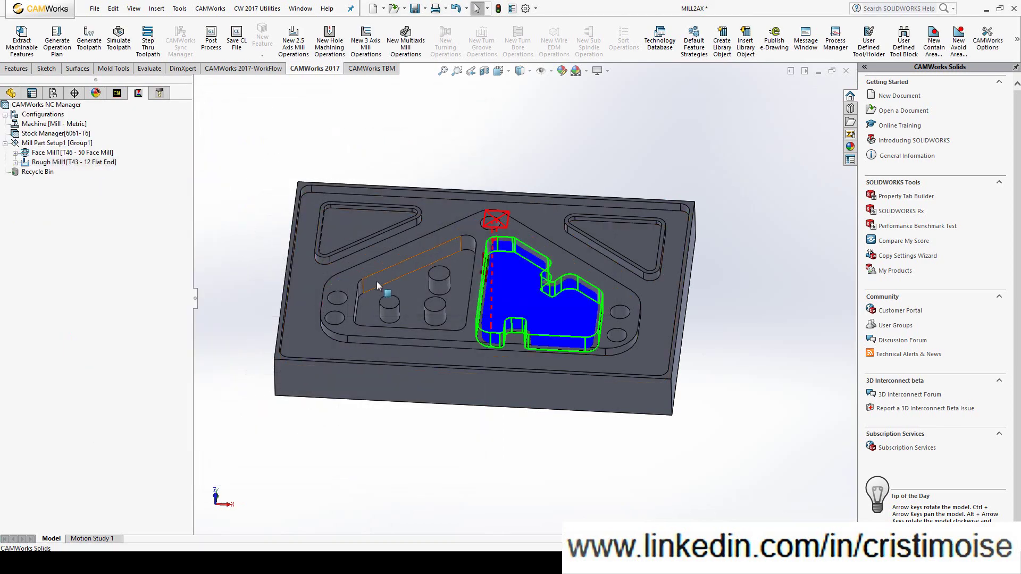
pyautogui.moveTo(376, 279); pyautogui.dragTo(361, 224, button='middle')
pyautogui.click(116, 93)
# Add a Contour Mill operation to Irregular Pocket1
pyautogui.rightClick(92, 162)
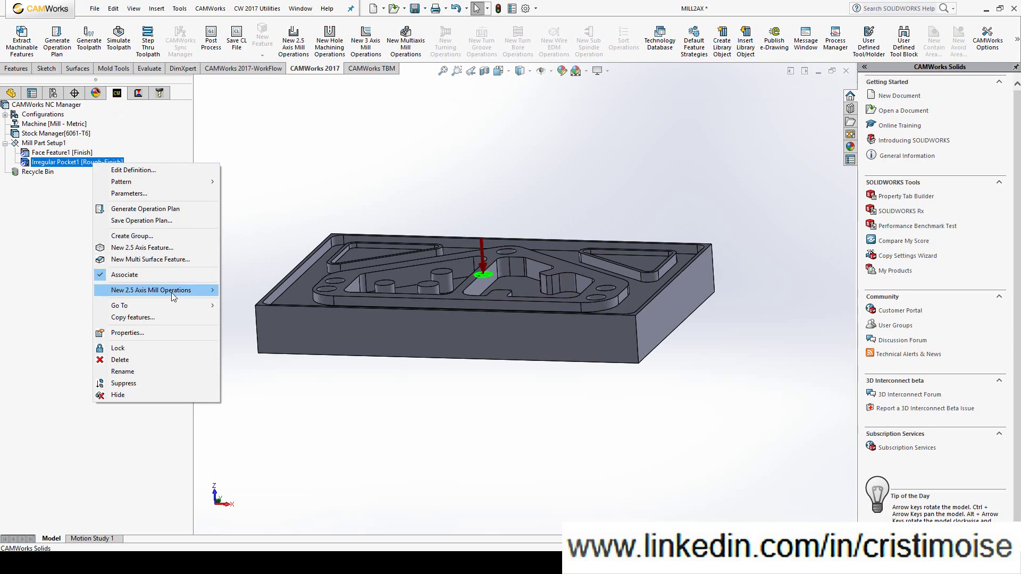
pyautogui.moveTo(171, 292)
pyautogui.click(252, 305)
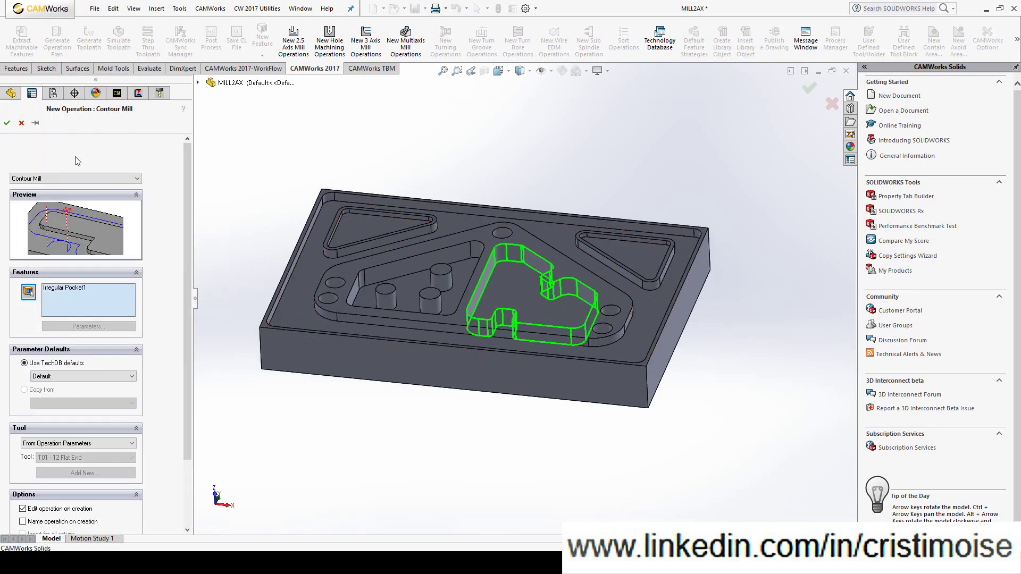
pyautogui.click(7, 123)
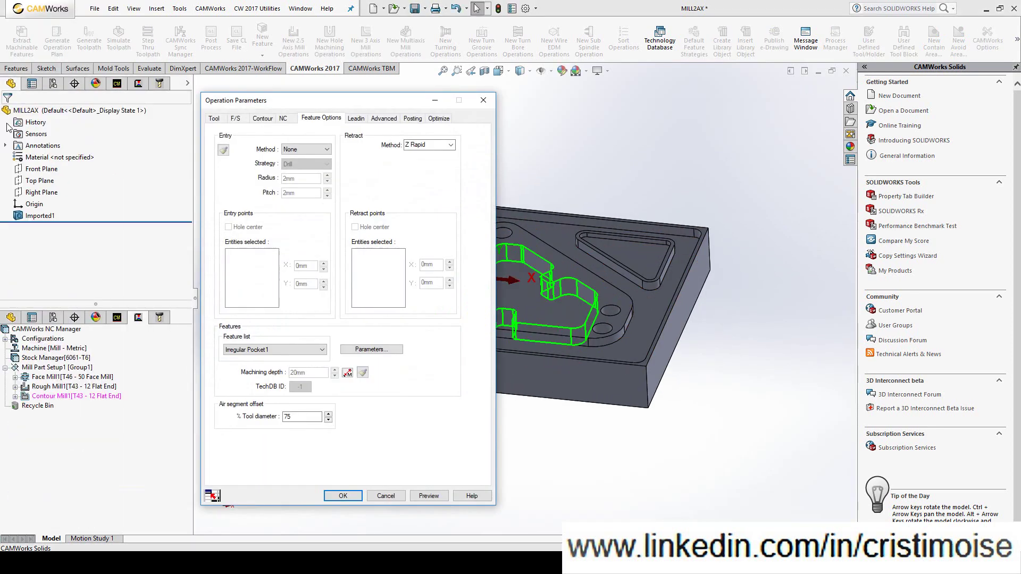
# Review the contour tool's settings, holder dimensions, tool crib and station number
pyautogui.click(216, 118)
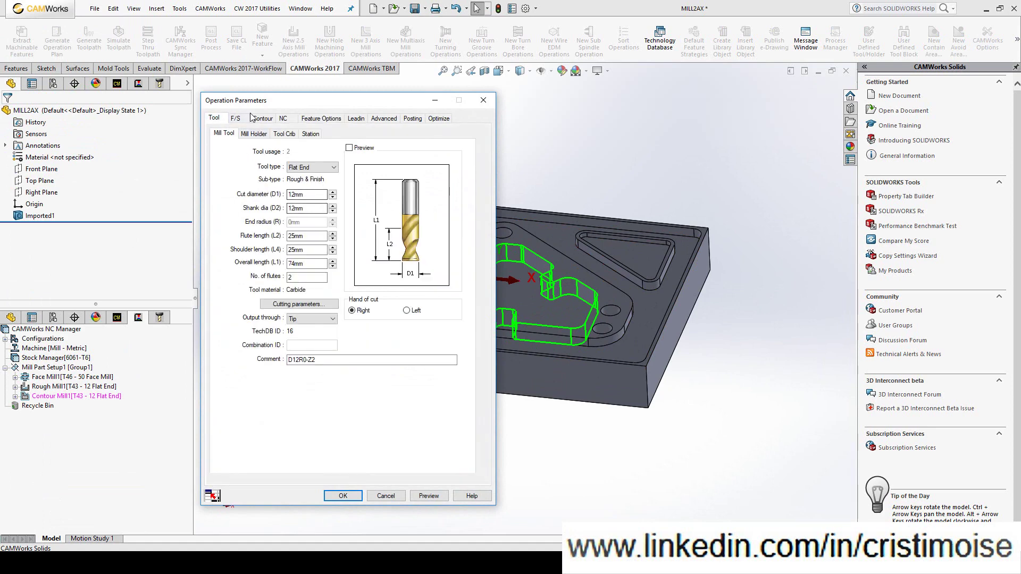
pyautogui.click(263, 118)
pyautogui.click(237, 119)
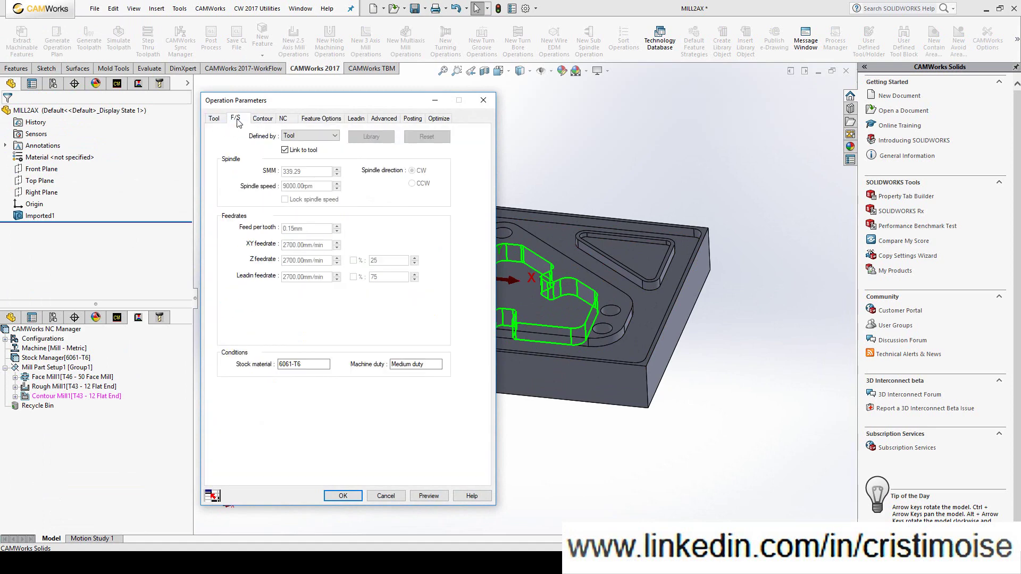
pyautogui.click(214, 119)
pyautogui.click(254, 134)
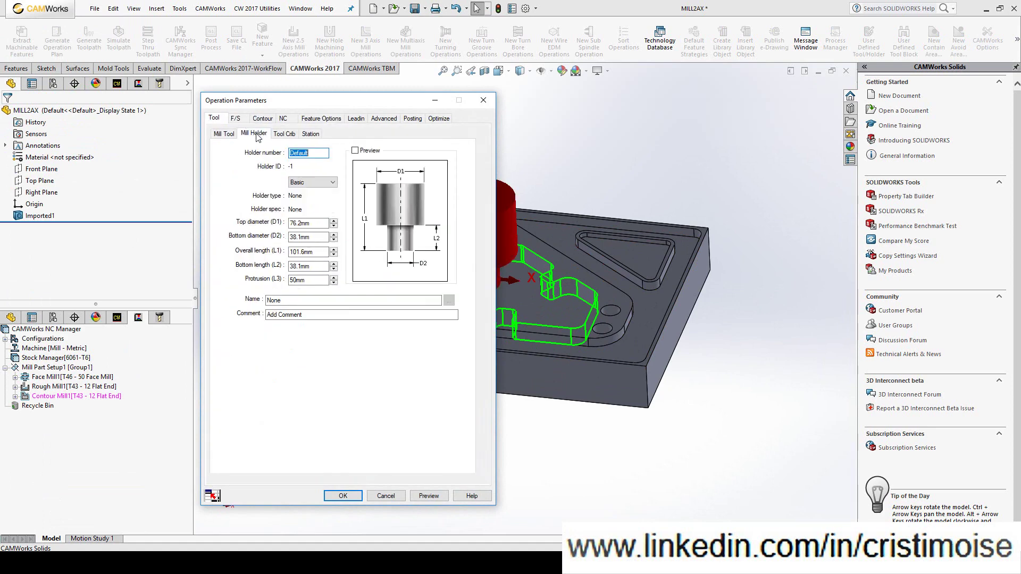
pyautogui.click(284, 134)
pyautogui.click(310, 134)
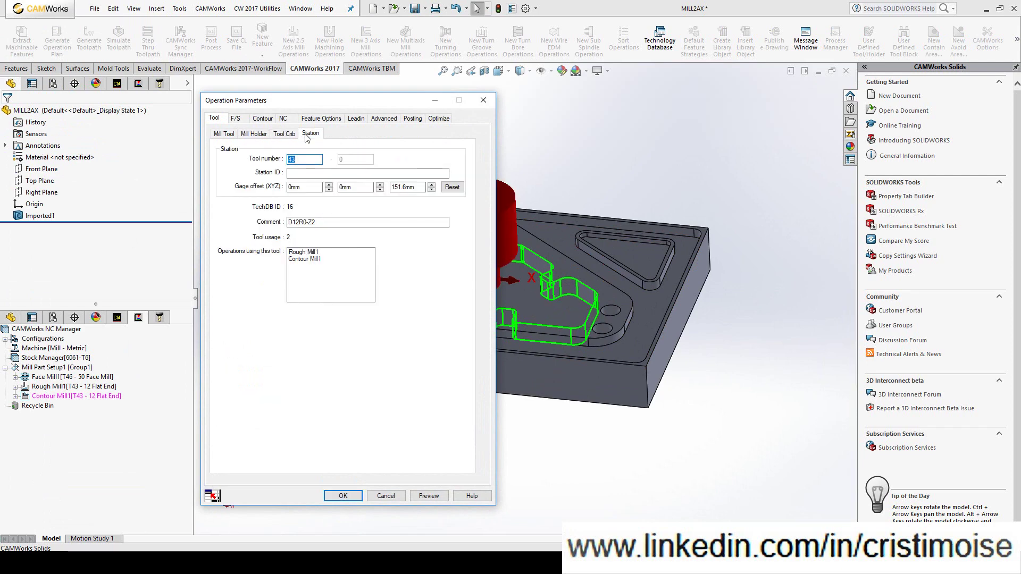
# Have the operation define speeds and feeds, then review the pass and clearance planes
pyautogui.click(236, 119)
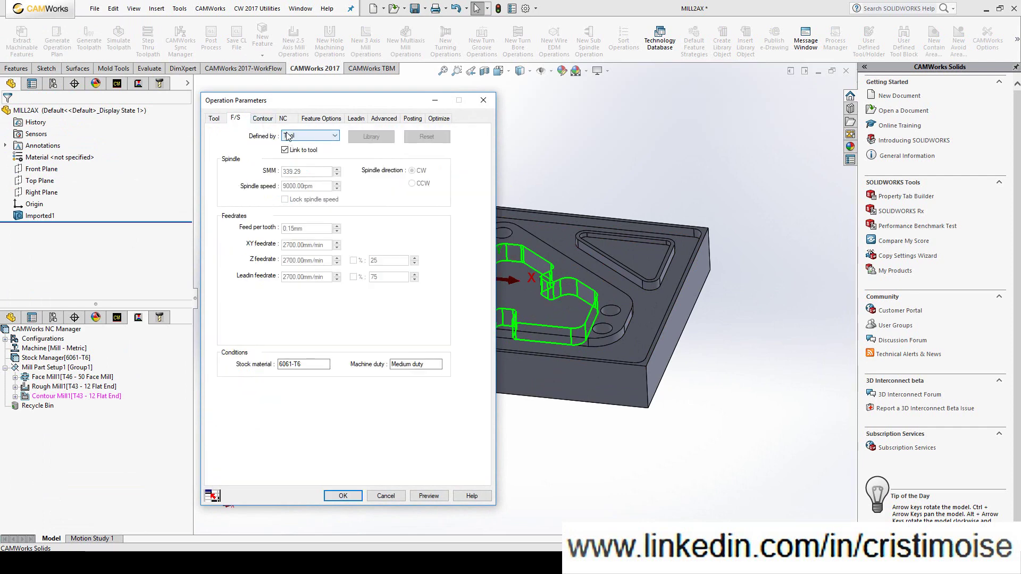
pyautogui.click(310, 136)
pyautogui.click(301, 149)
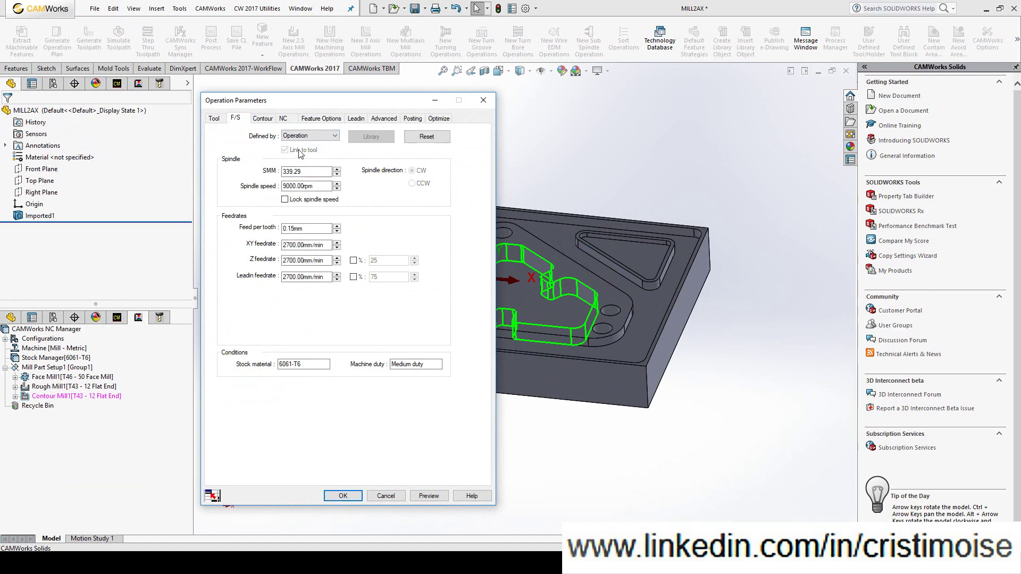
pyautogui.click(270, 121)
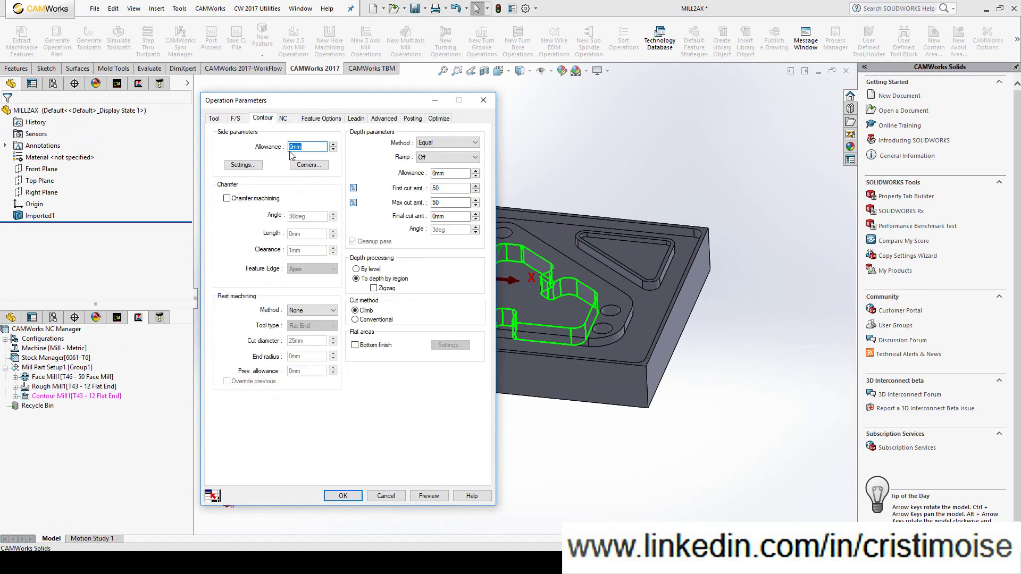
pyautogui.click(285, 120)
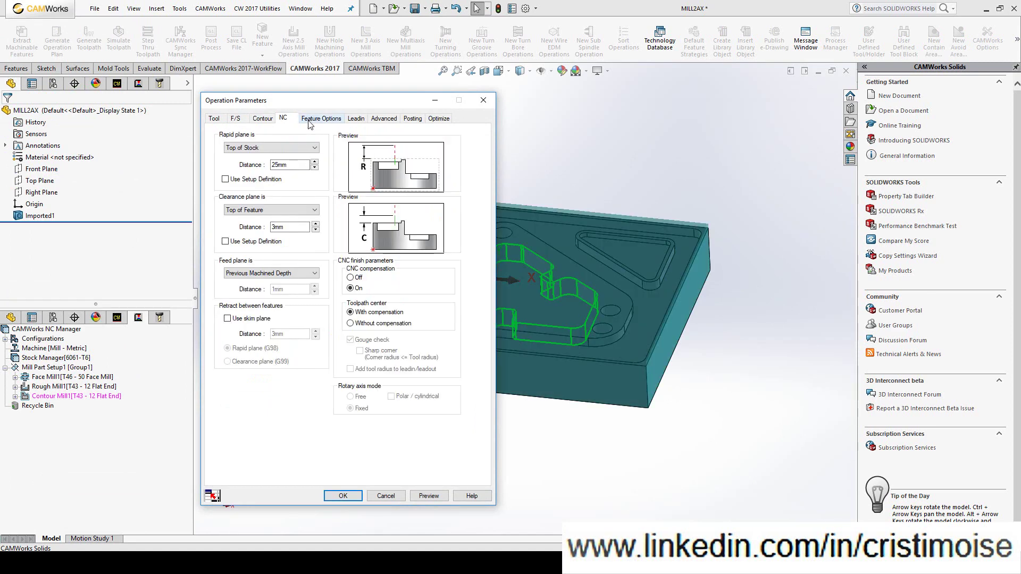
# Set the entry method to Spiral, choose a lead-in type, and confirm Contour Mill1
pyautogui.click(327, 122)
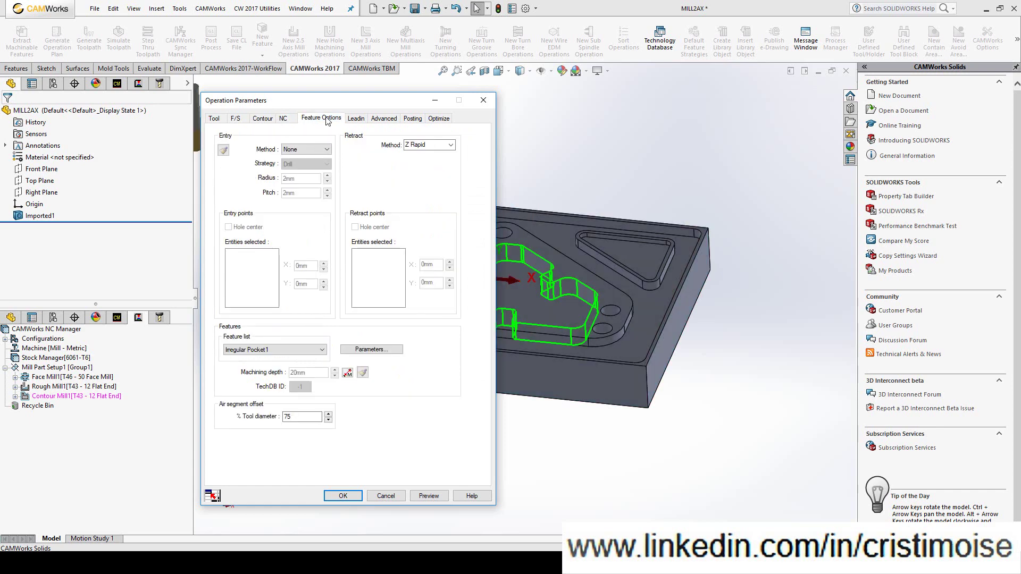
pyautogui.click(320, 149)
pyautogui.click(307, 191)
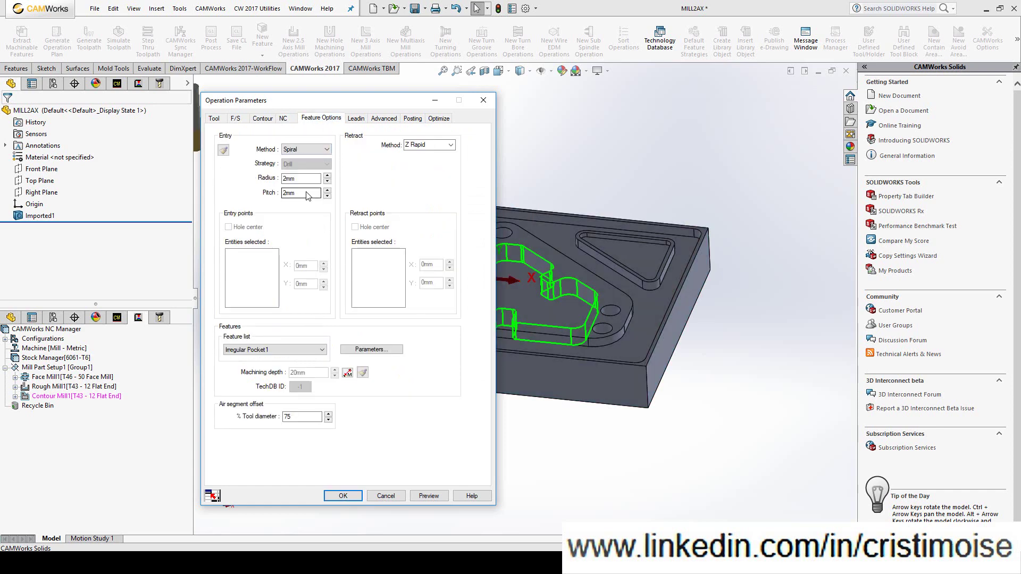
pyautogui.click(351, 119)
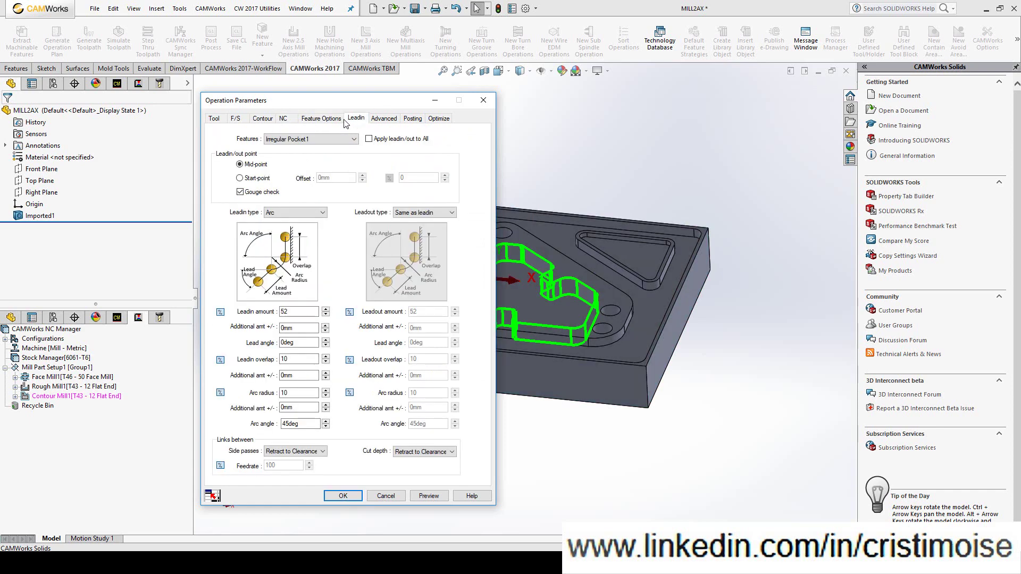
pyautogui.click(307, 215)
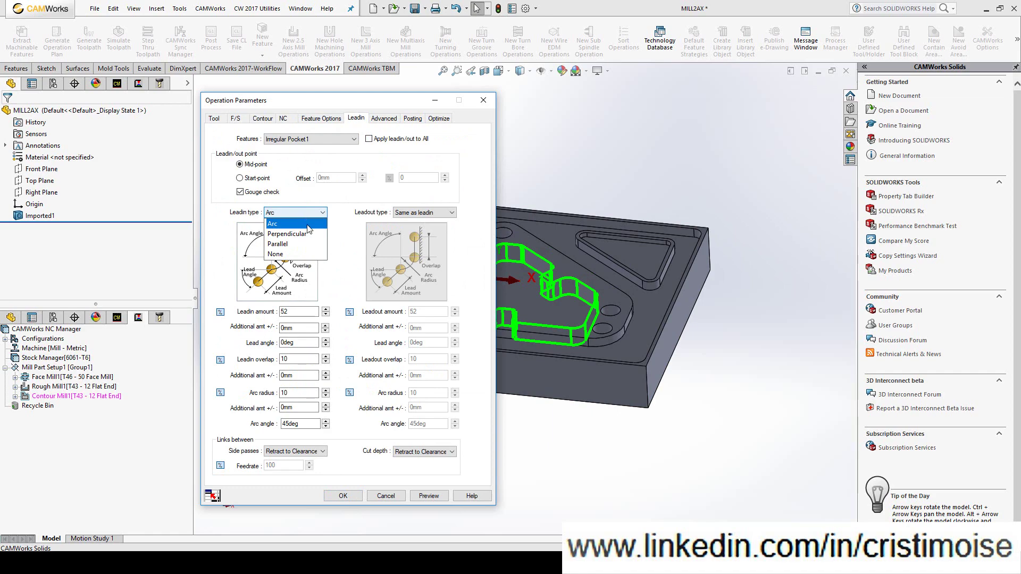
pyautogui.click(276, 254)
pyautogui.click(343, 496)
# Generate the contour toolpath and orbit the part to an isometric view
pyautogui.rightClick(109, 170)
pyautogui.click(136, 191)
pyautogui.scroll(-5, 487, 312)
pyautogui.moveTo(512, 308); pyautogui.dragTo(537, 329, button='middle')
# Start a new machinable feature of type hole
pyautogui.click(116, 93)
pyautogui.rightClick(77, 162)
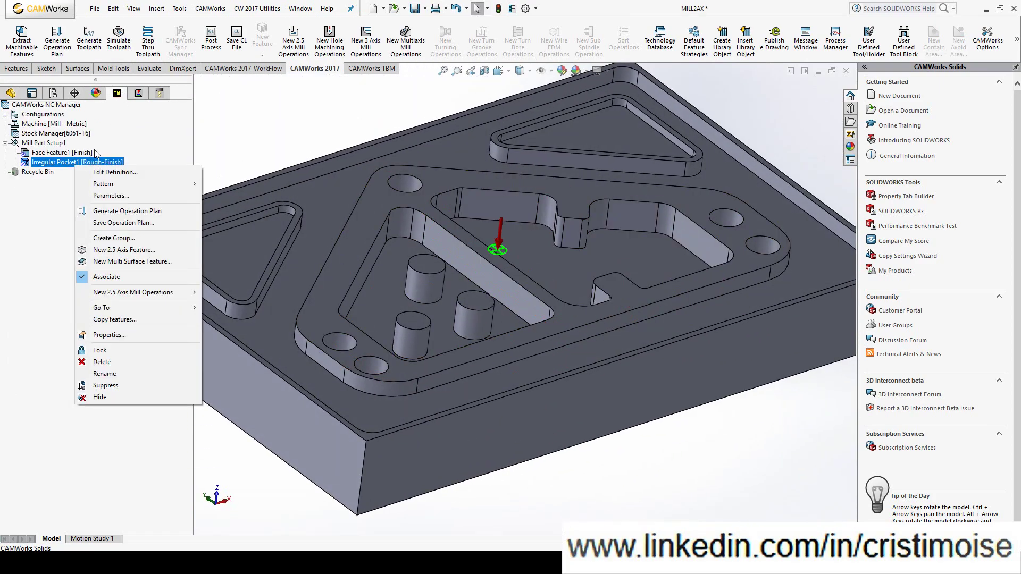
pyautogui.click(124, 250)
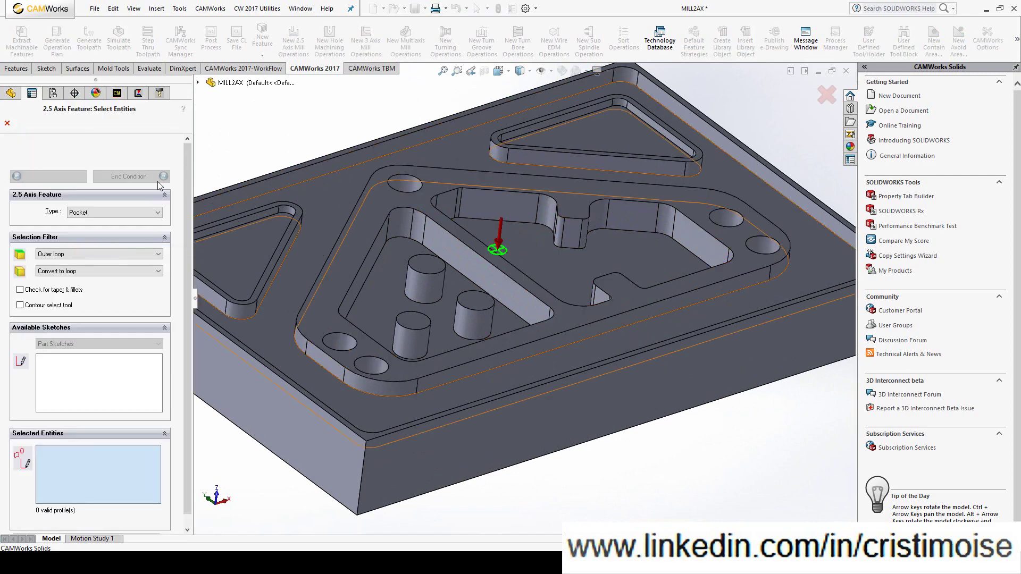
pyautogui.click(106, 213)
pyautogui.click(233, 239)
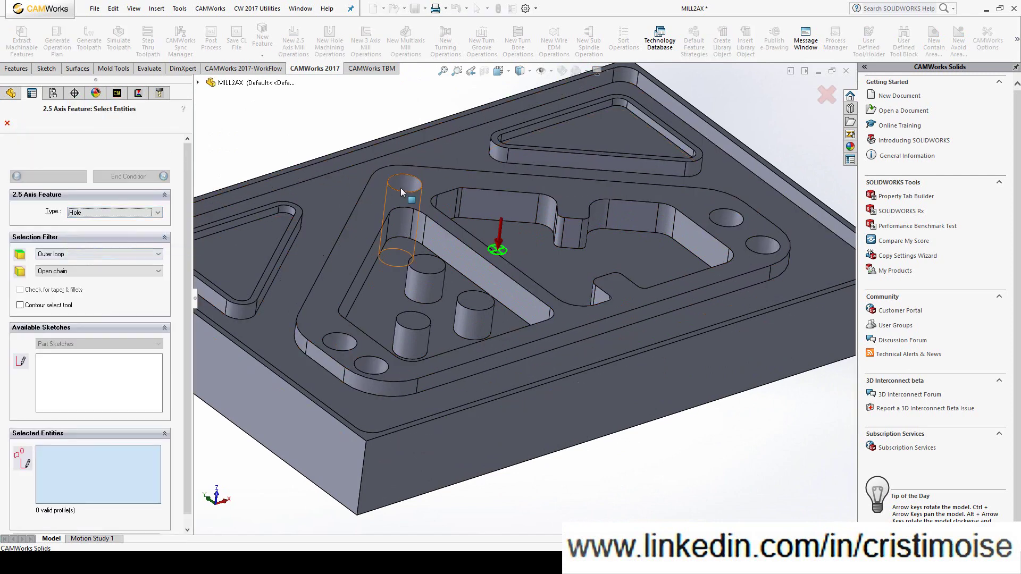
# Select the five small holes around the pocket for the hole feature
pyautogui.click(404, 183)
pyautogui.click(341, 341)
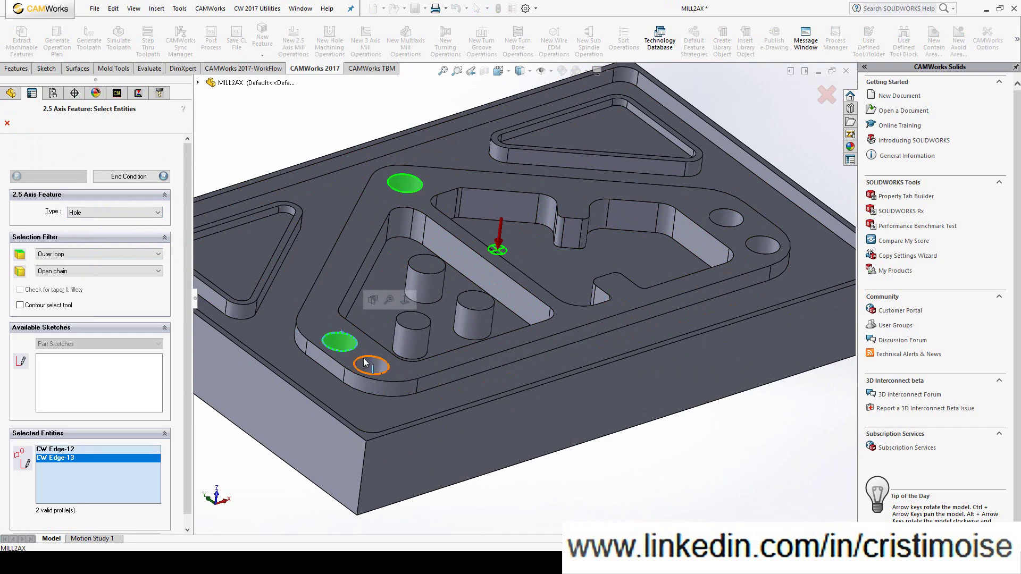
pyautogui.click(371, 365)
pyautogui.click(728, 220)
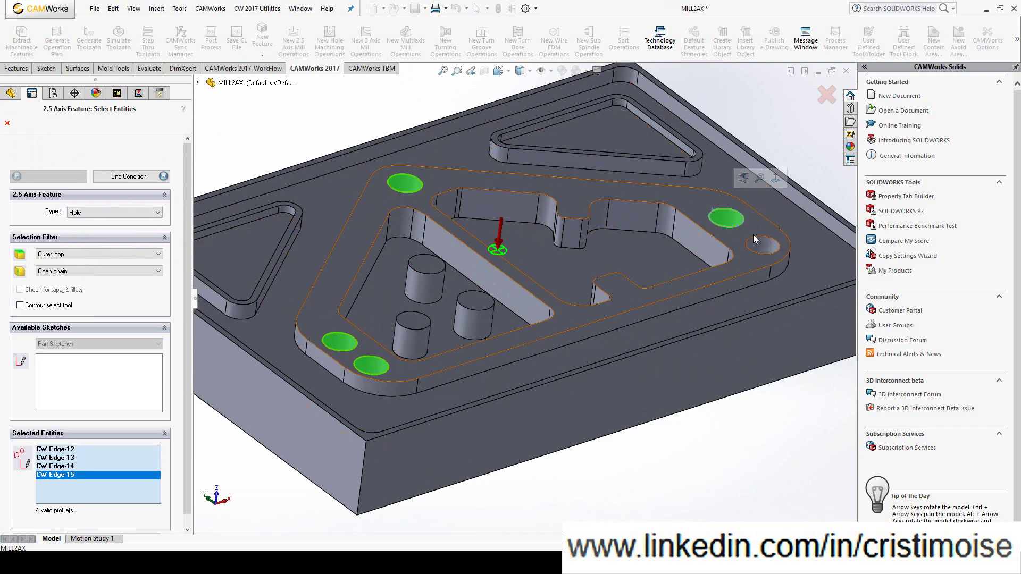
pyautogui.click(757, 242)
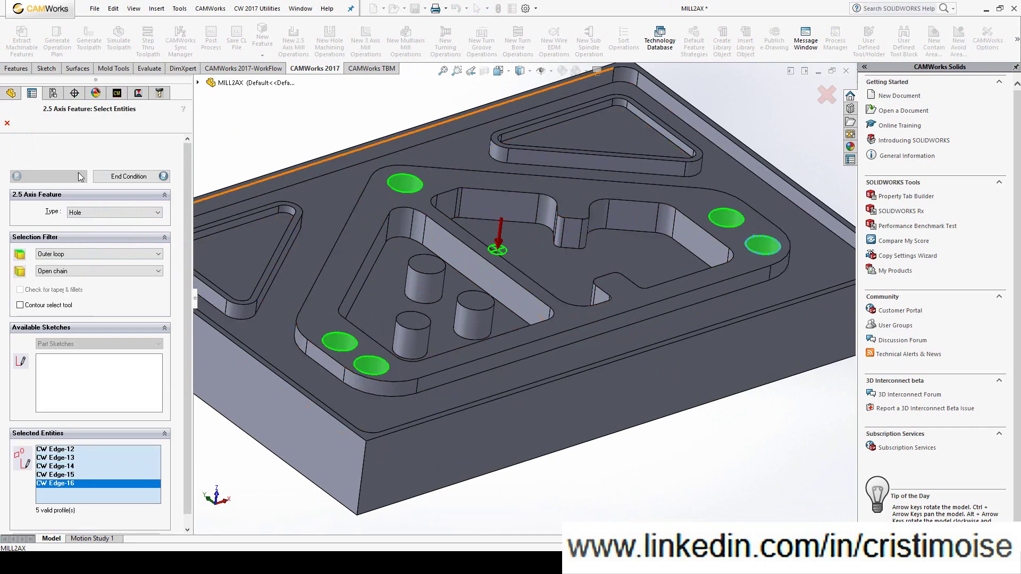
# Set the hole strategy to Drill Only and create Hole Group1
pyautogui.click(126, 177)
pyautogui.moveTo(106, 222)
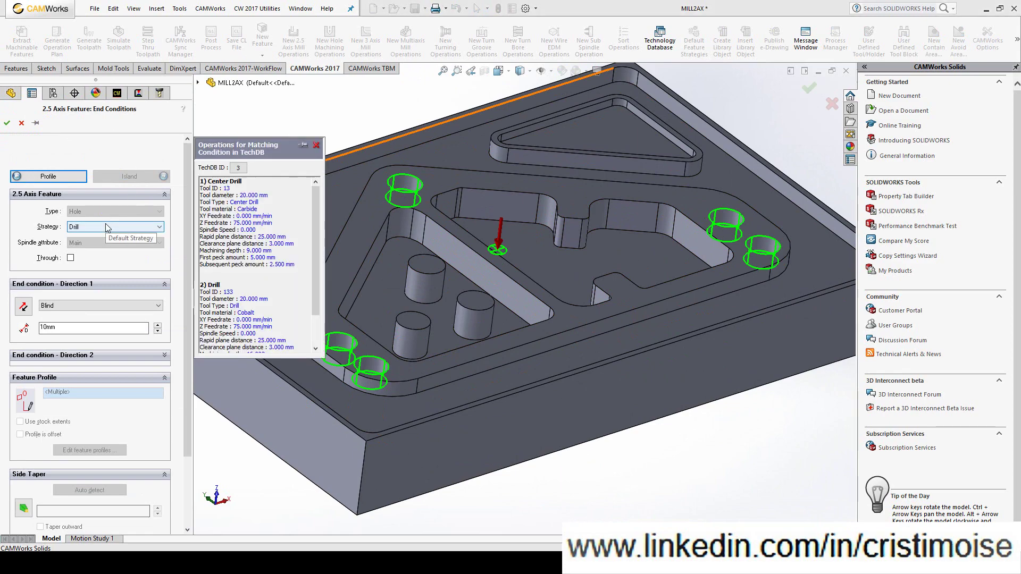
pyautogui.moveTo(404, 372); pyautogui.dragTo(364, 326, button='middle')
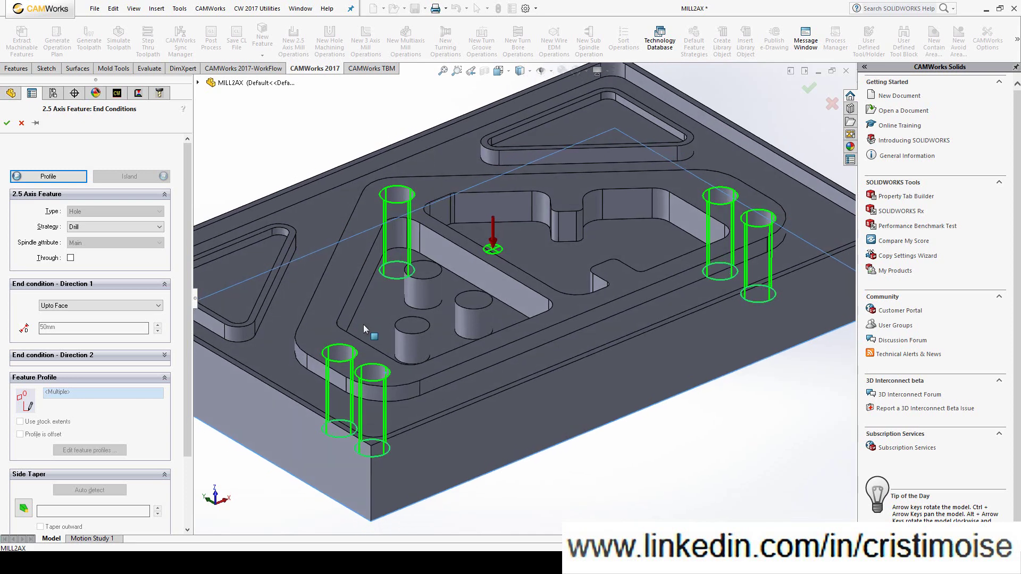
pyautogui.click(100, 226)
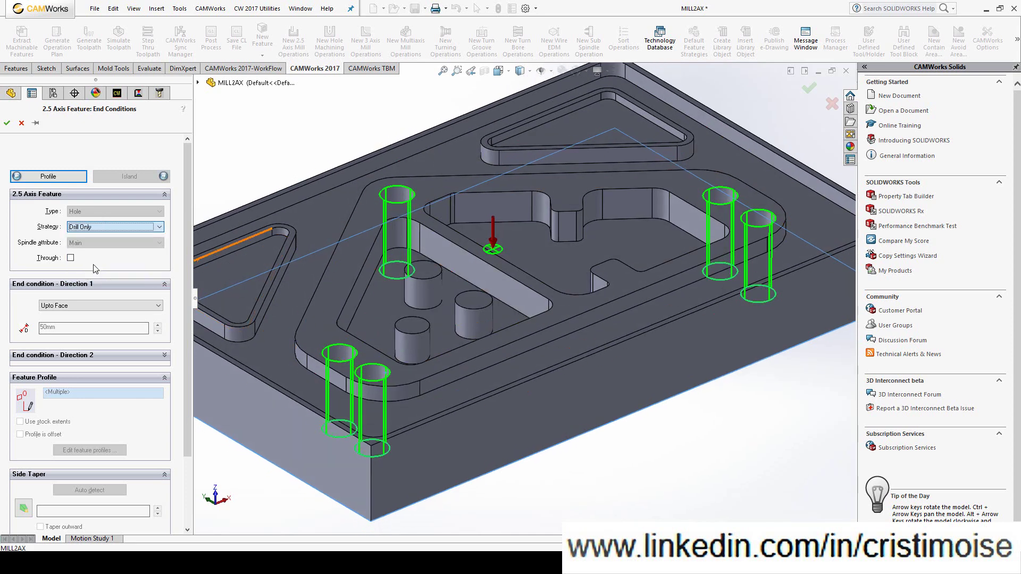
pyautogui.click(93, 265)
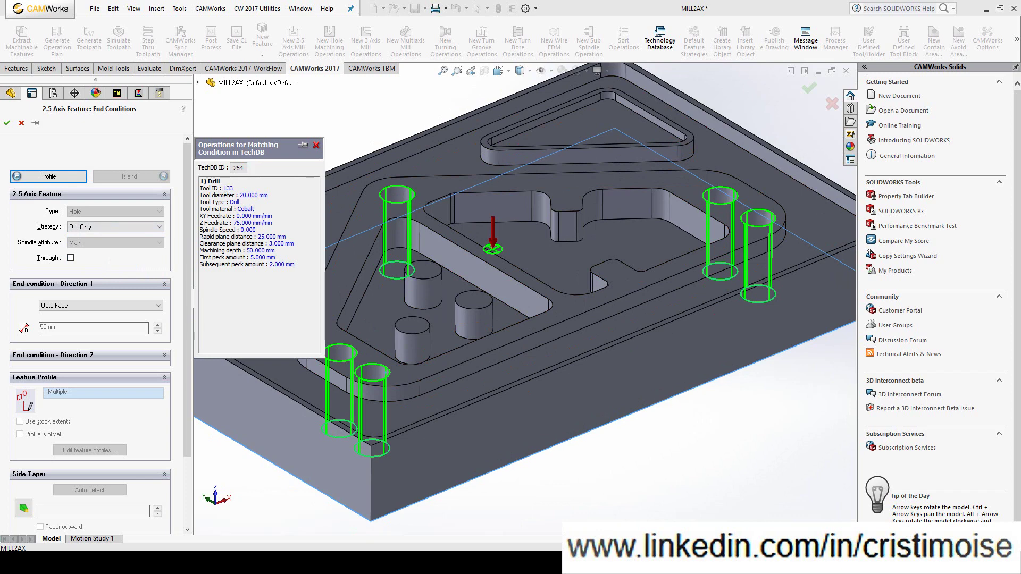
pyautogui.click(6, 123)
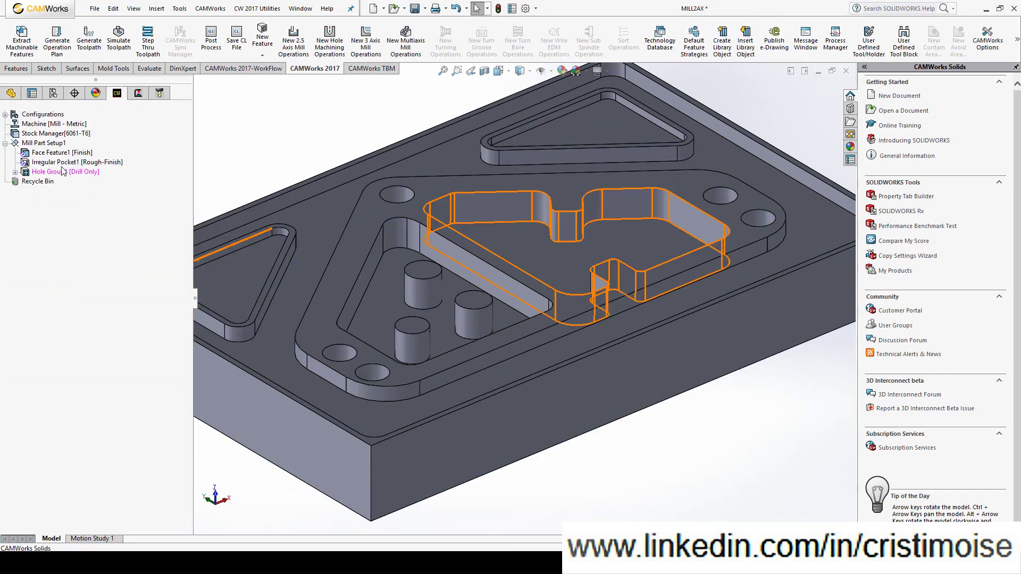
# Add a Drill operation to Hole Group1
pyautogui.rightClick(62, 163)
pyautogui.rightClick(56, 172)
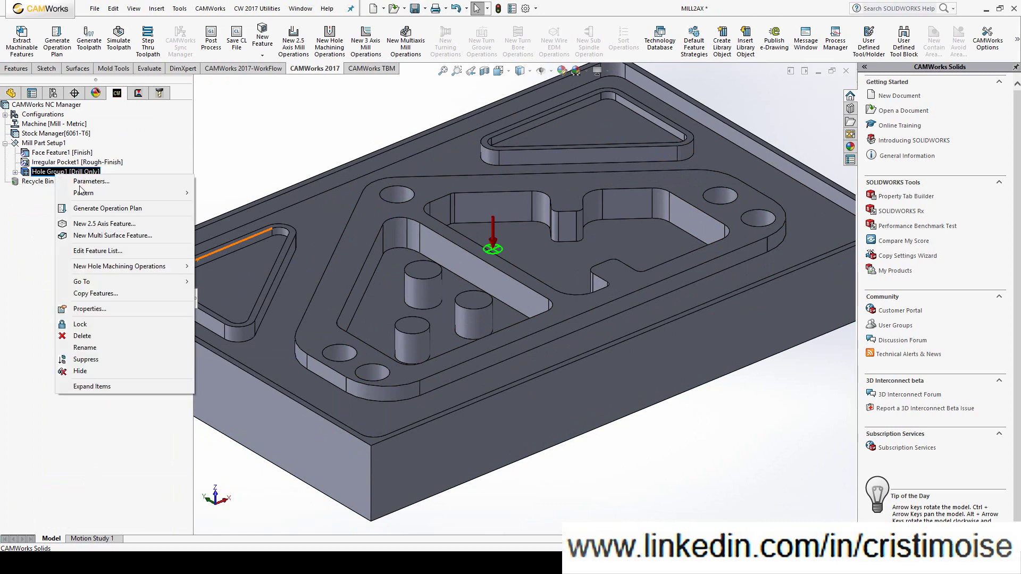
pyautogui.moveTo(134, 266)
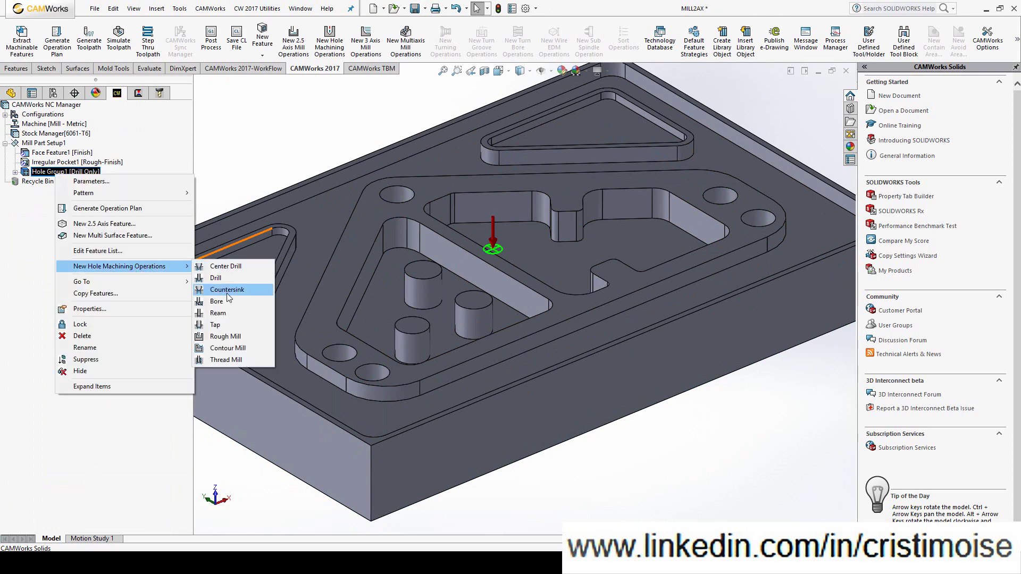
pyautogui.click(223, 279)
pyautogui.click(6, 125)
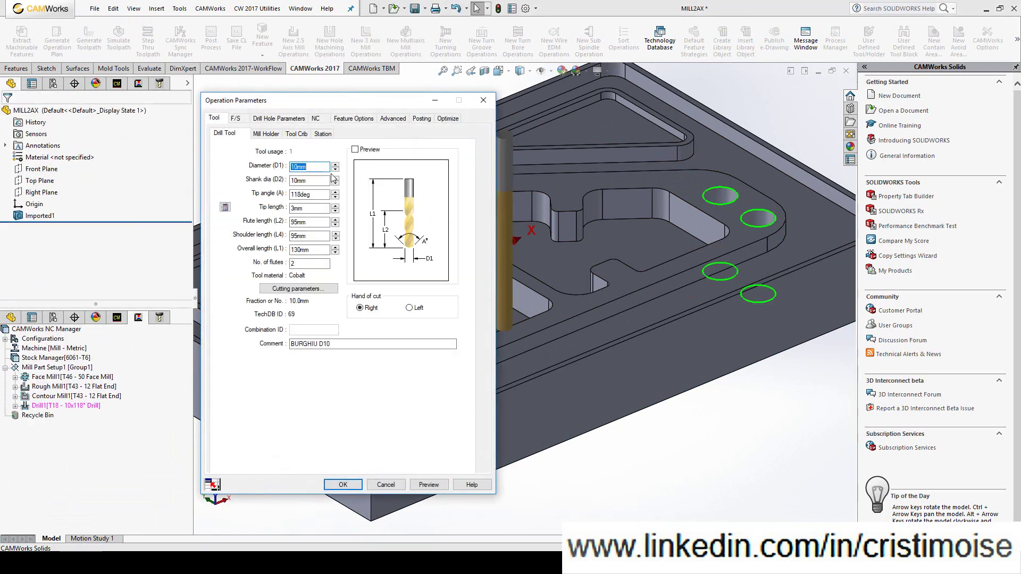
# Set the drill and shank diameters to 20 and keep Pecking as the drilling cycle
pyautogui.write('20')
pyautogui.press('Tab')
pyautogui.write('20')
pyautogui.click(234, 119)
pyautogui.click(263, 119)
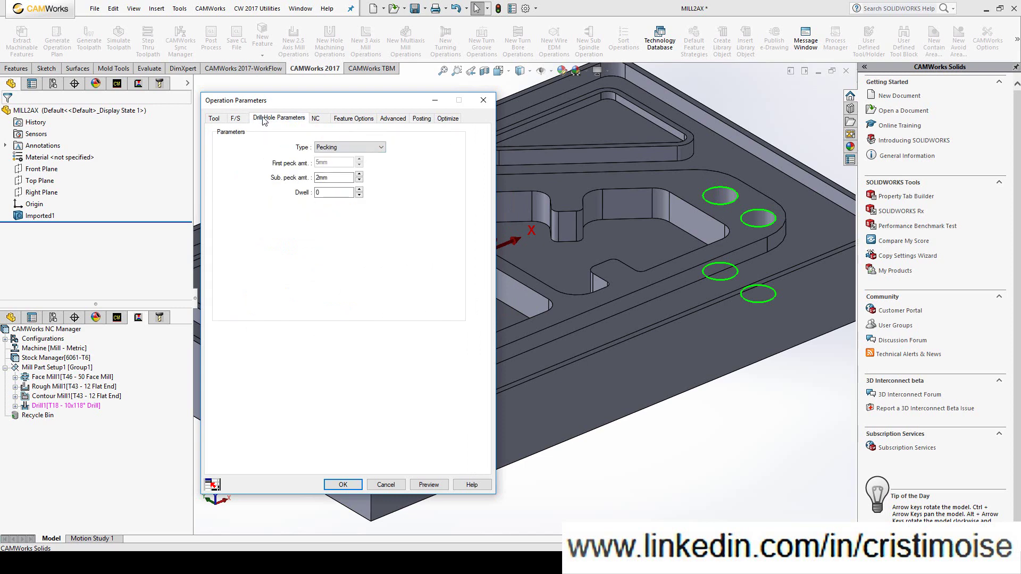
pyautogui.click(349, 148)
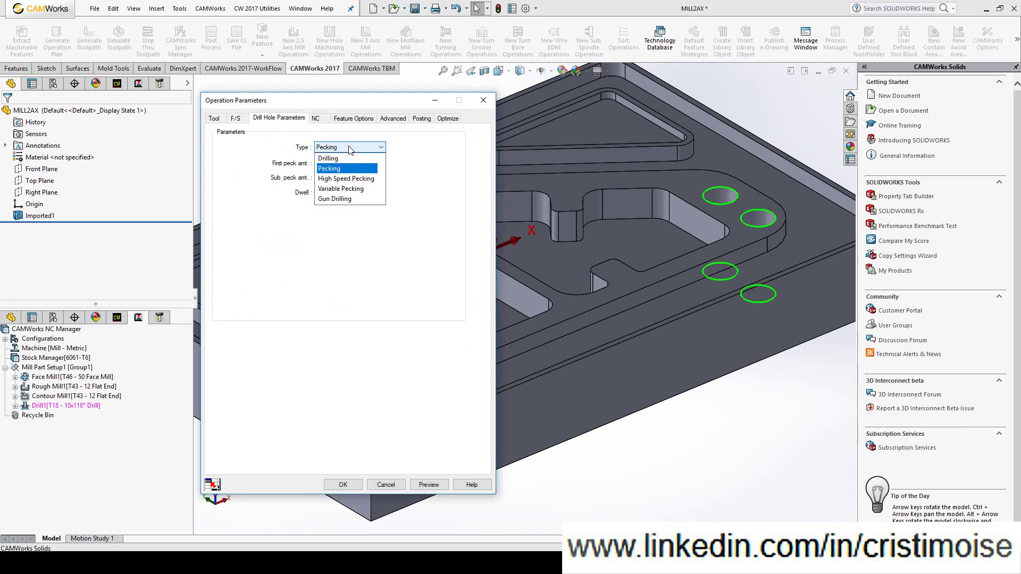
pyautogui.click(347, 129)
# Change the machining depth to 20 and confirm Drill1
pyautogui.click(324, 120)
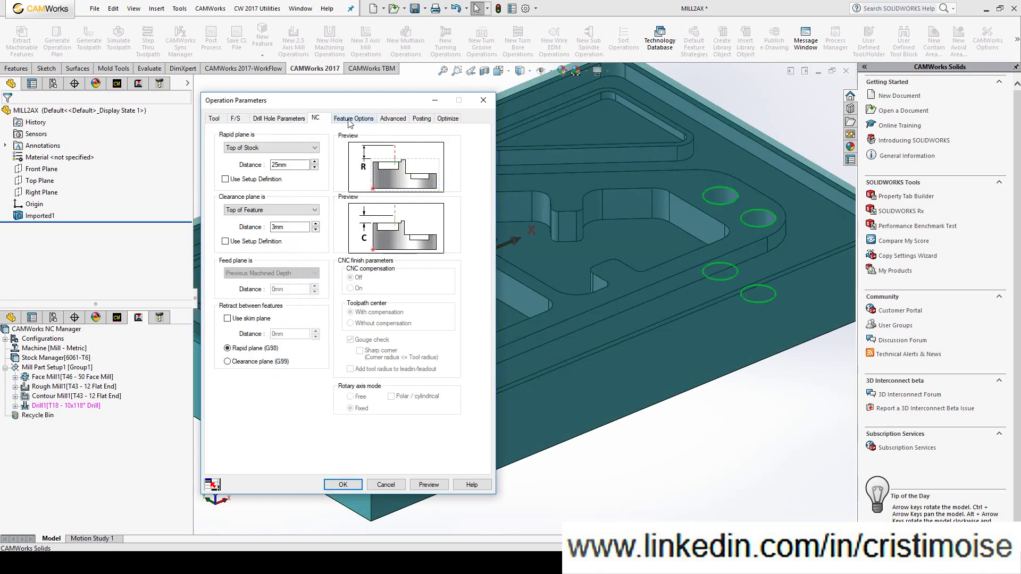
pyautogui.click(351, 121)
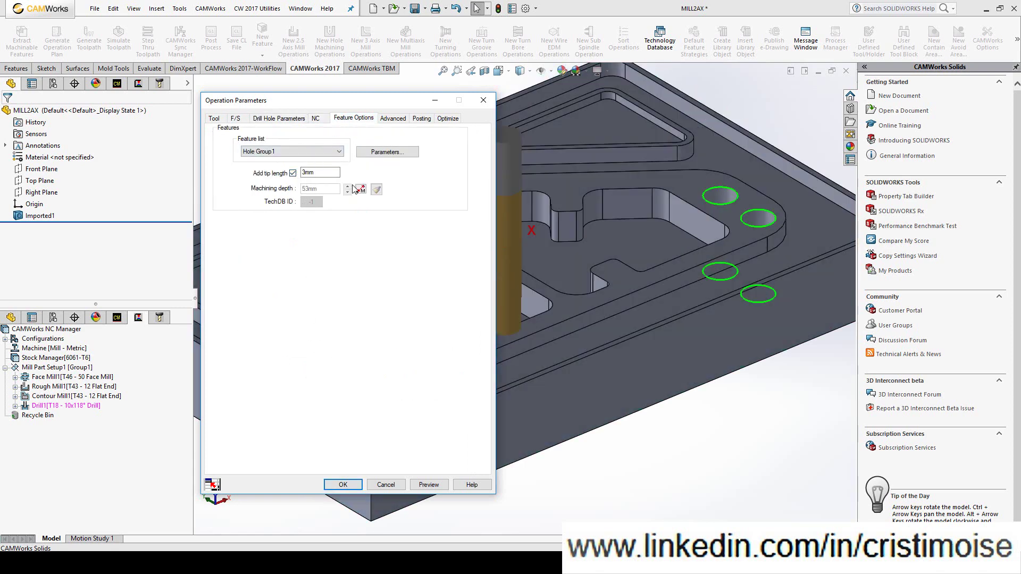
pyautogui.doubleClick(319, 188)
pyautogui.write('20')
pyautogui.click(346, 485)
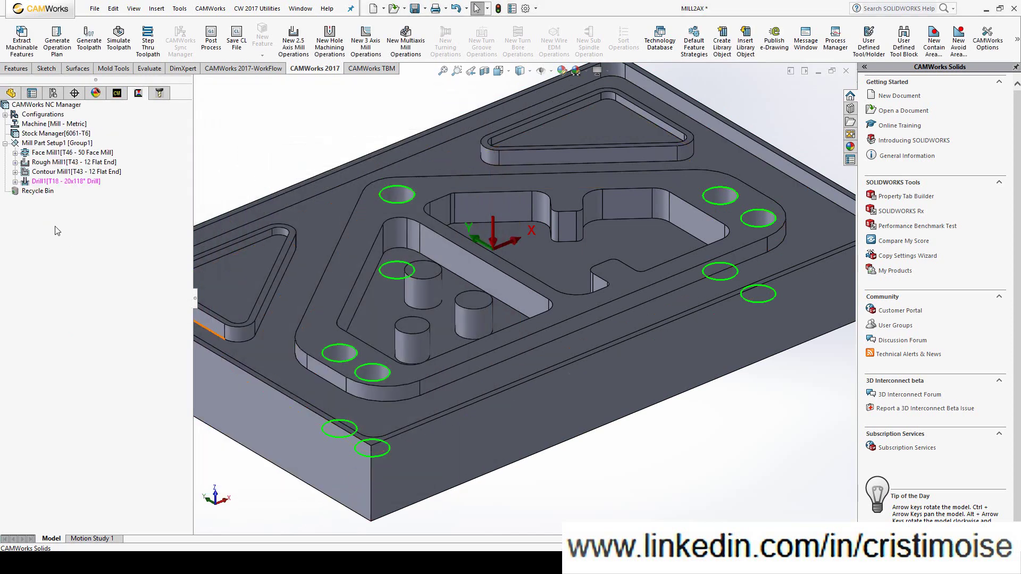
# Generate the Drill1 toolpath and simulate the toolpaths one at a time
pyautogui.rightClick(71, 182)
pyautogui.click(98, 205)
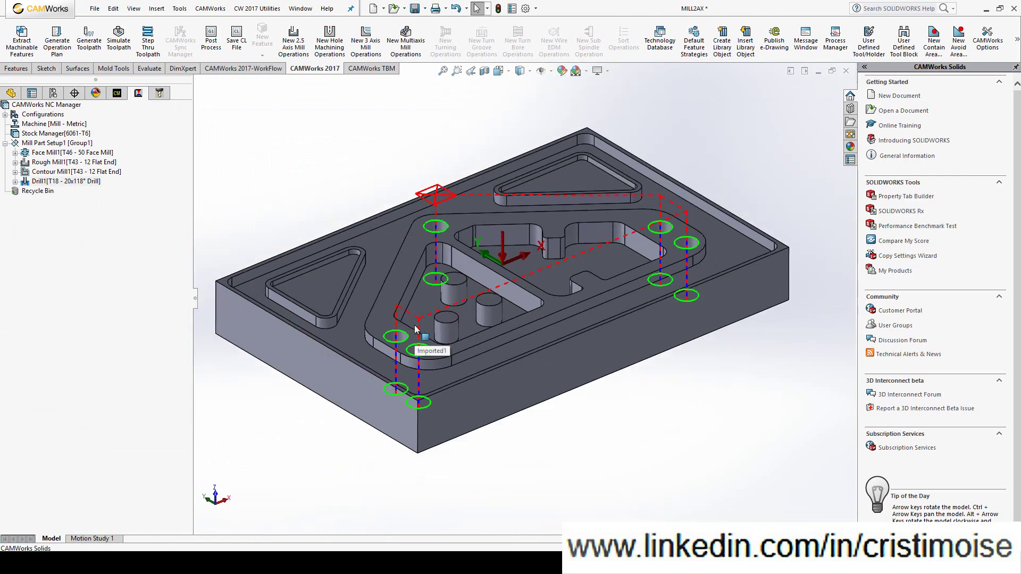
pyautogui.click(119, 40)
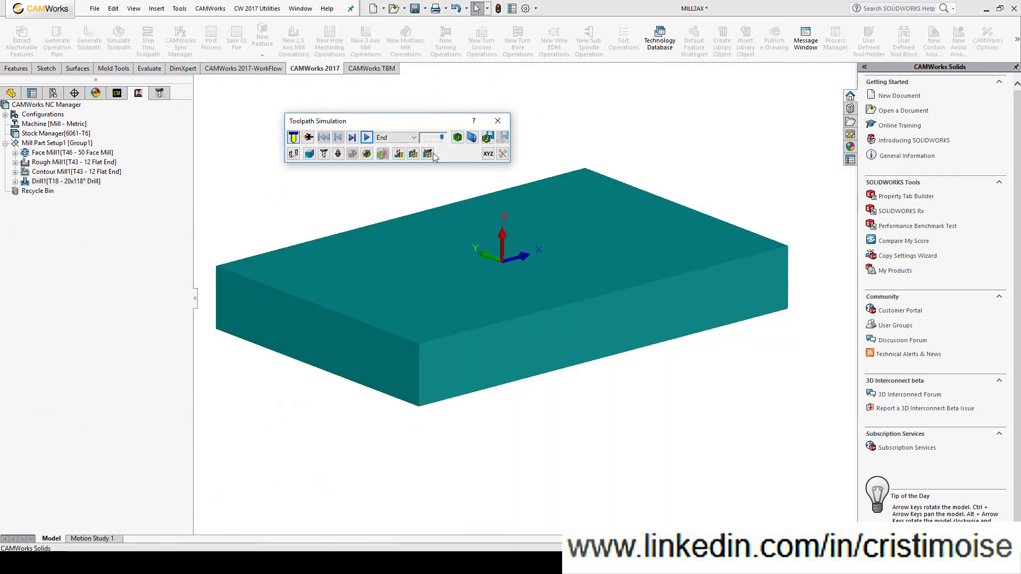
pyautogui.click(396, 138)
pyautogui.click(391, 157)
pyautogui.click(367, 138)
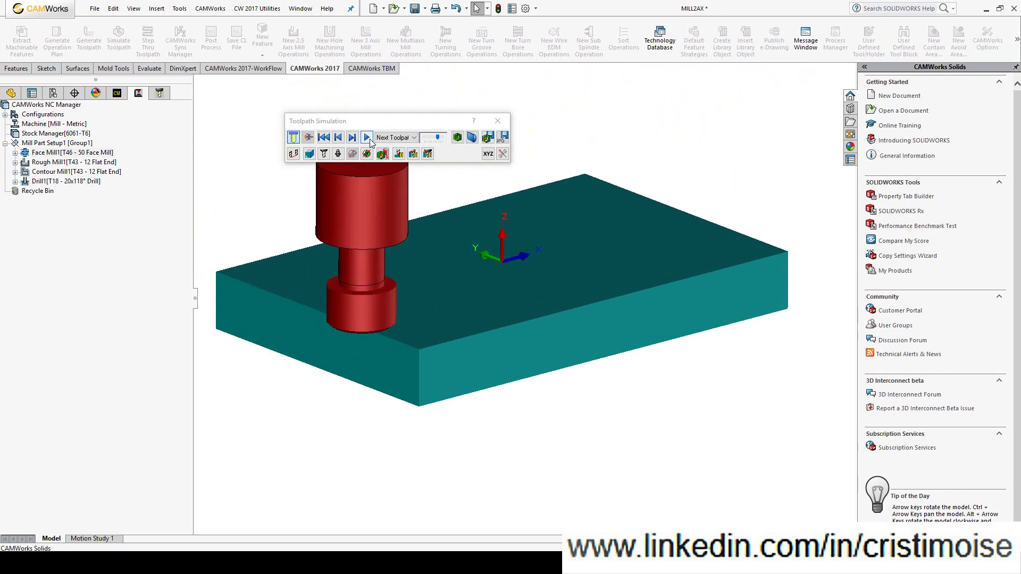
# Step through the remaining toolpaths and show the stock's deviation from the part
pyautogui.click(439, 139)
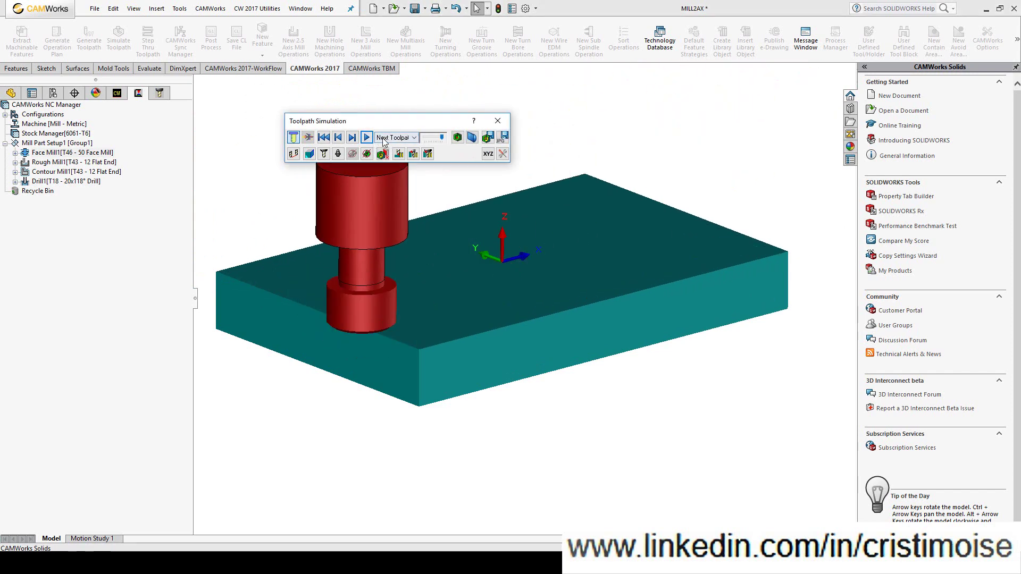
pyautogui.click(367, 137)
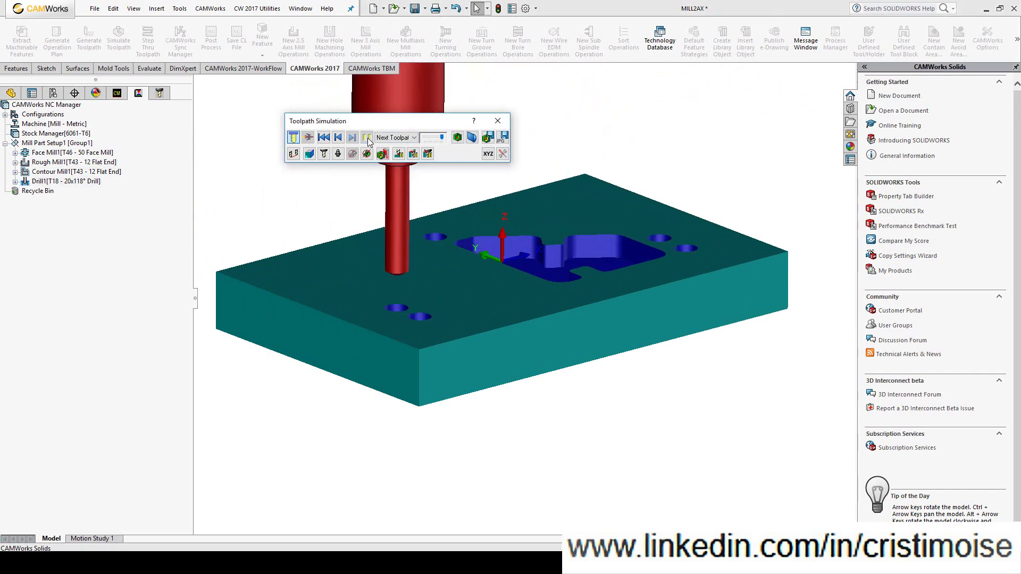
pyautogui.click(458, 138)
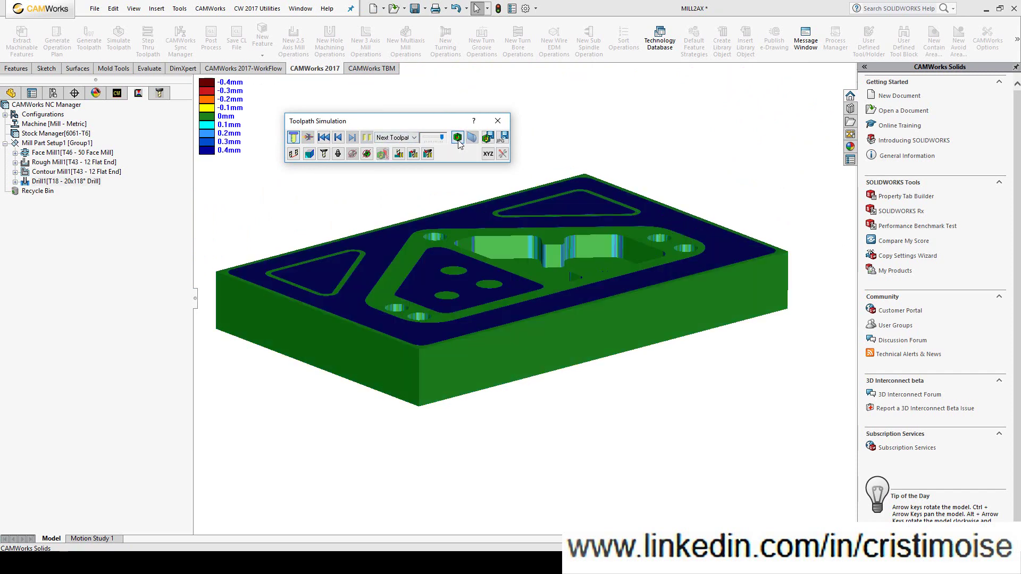
# Close the simulation and post-process the toolpaths into the 55.61 KB MILL2AX text file
pyautogui.click(498, 122)
pyautogui.click(211, 40)
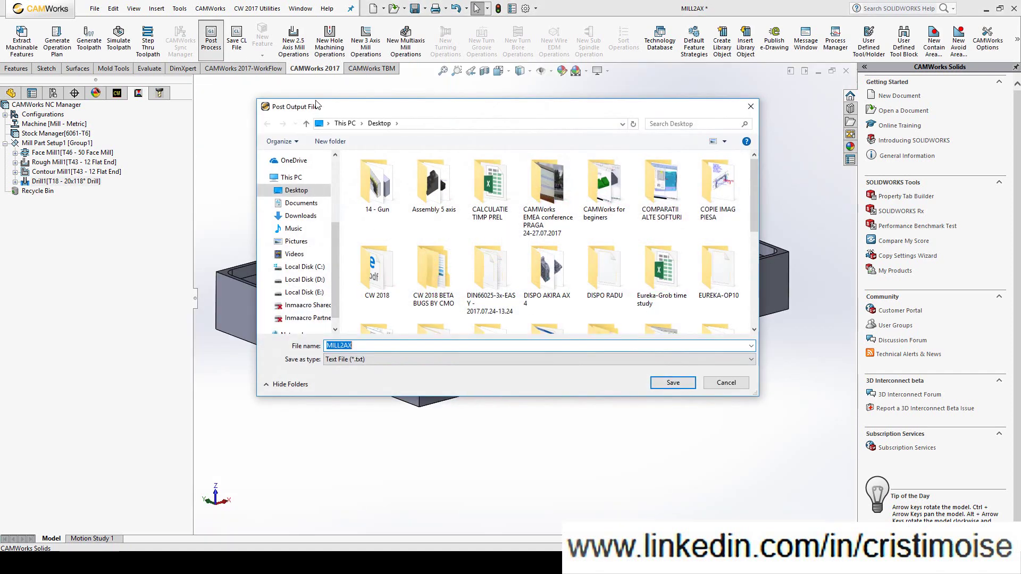
pyautogui.click(659, 383)
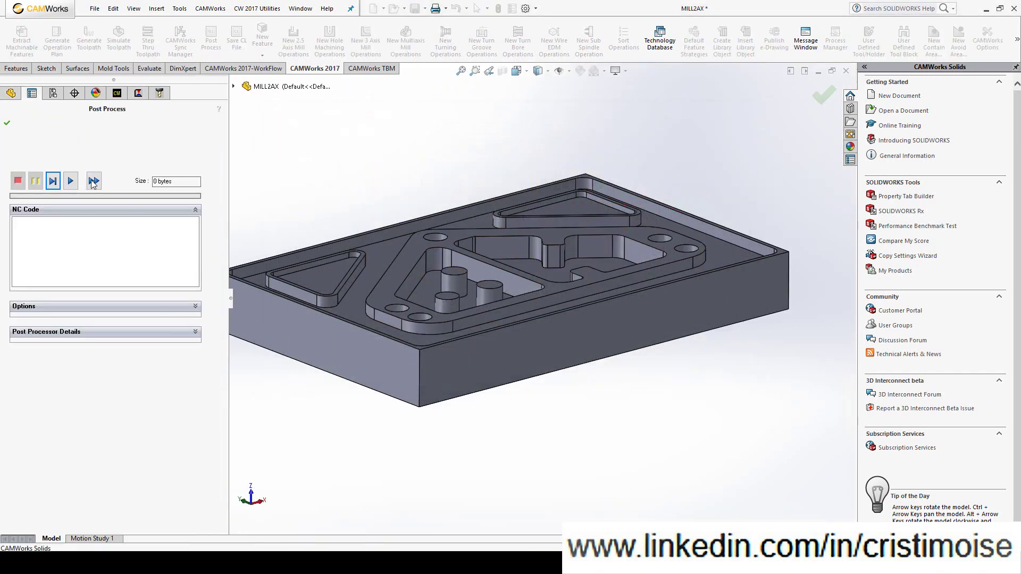
pyautogui.click(93, 181)
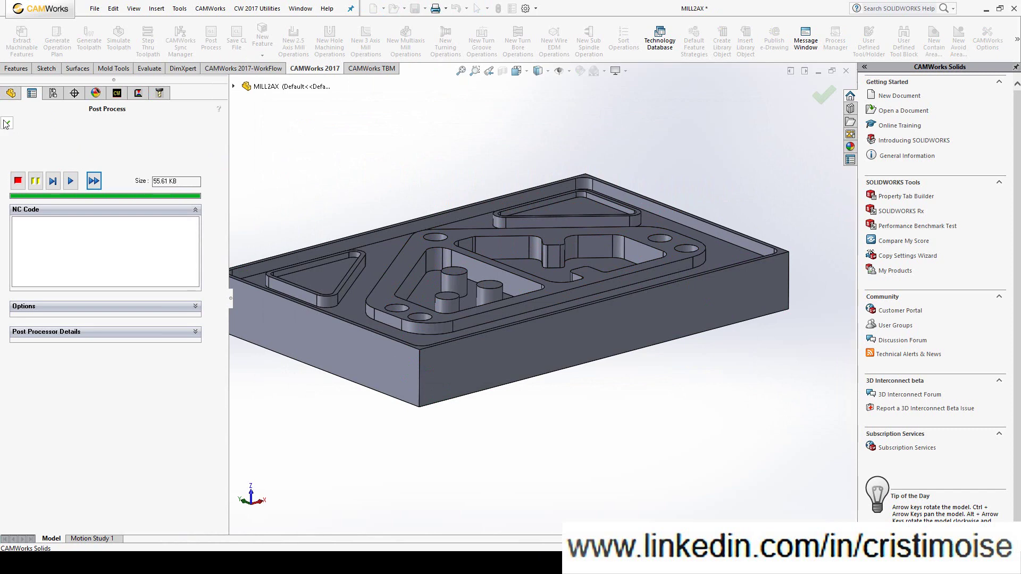
# Finish posting and scroll through the MILL2AX FANUC G-code in Notepad
pyautogui.click(6, 124)
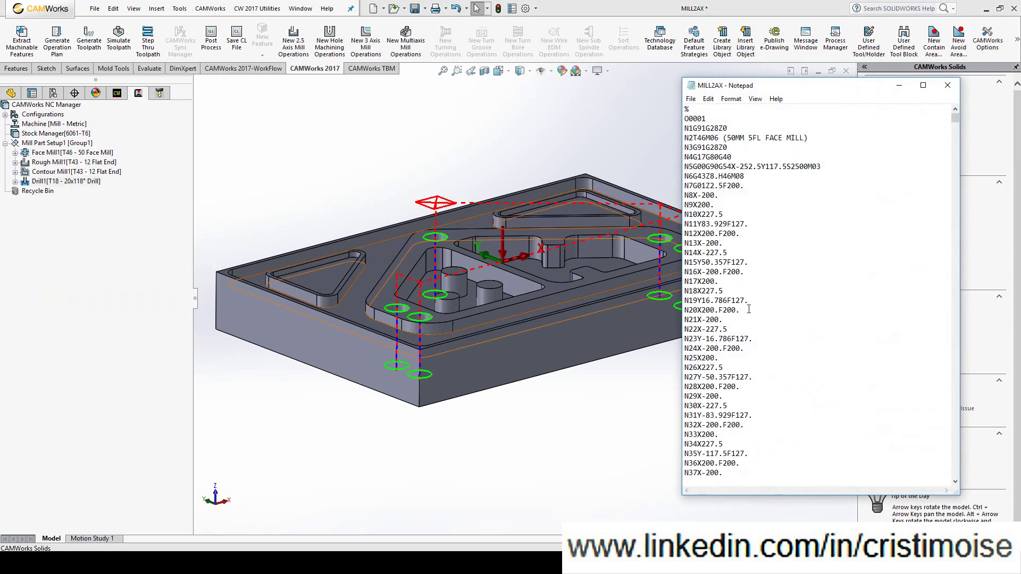
pyautogui.scroll(-20, 748, 309)
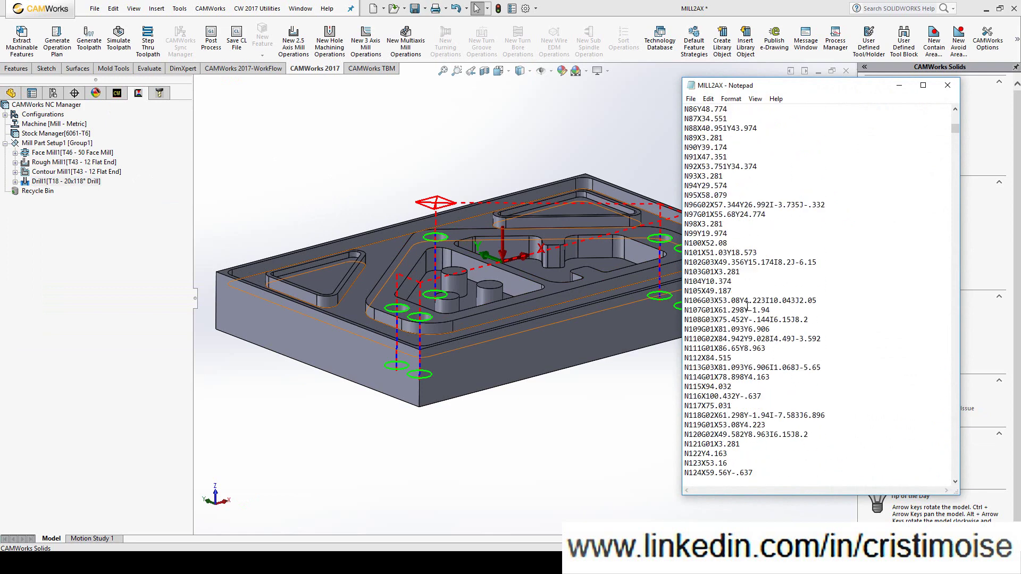
pyautogui.scroll(-20, 747, 307)
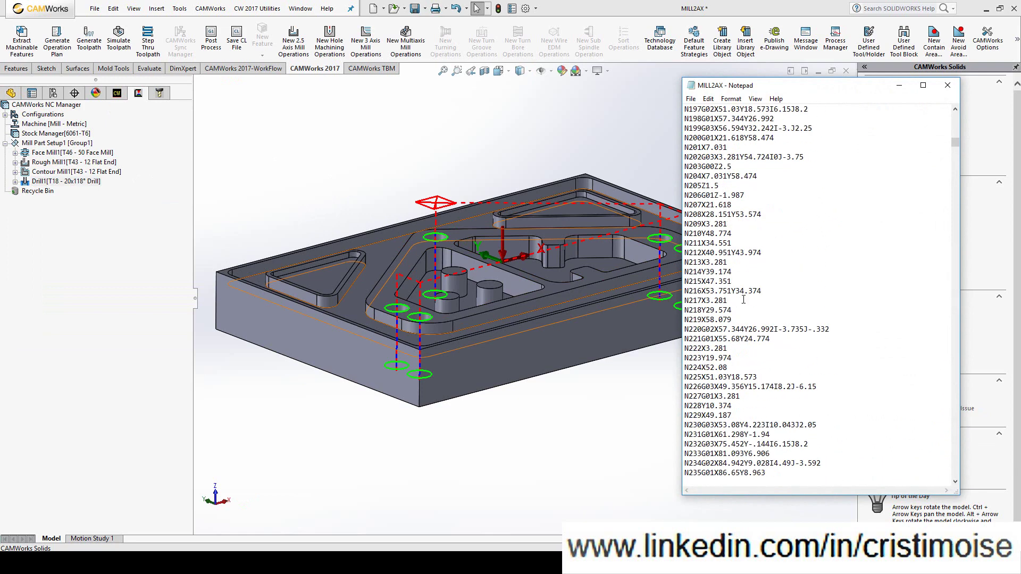